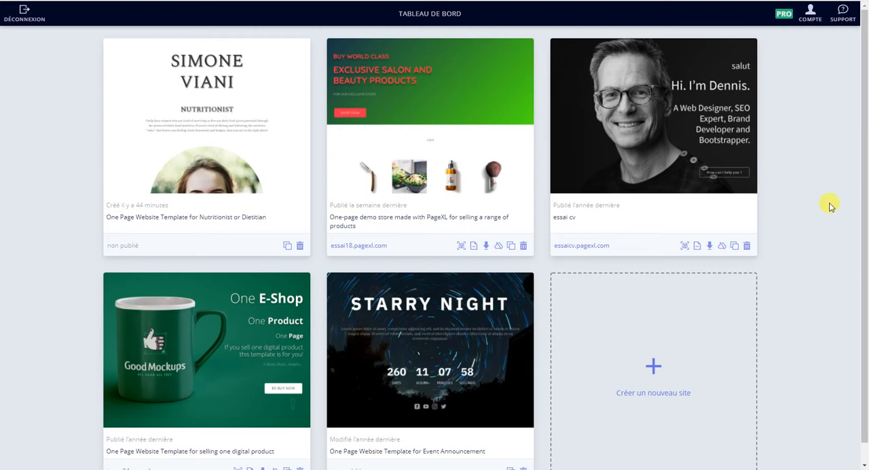
Step: Start a new site and browse the Personnel, Accueil and Événement template categories
click(655, 365)
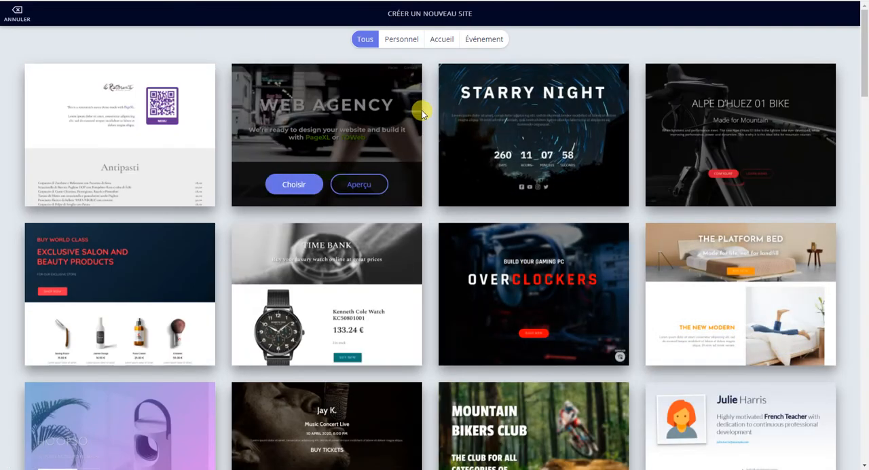
scroll(335, 238, down, 10)
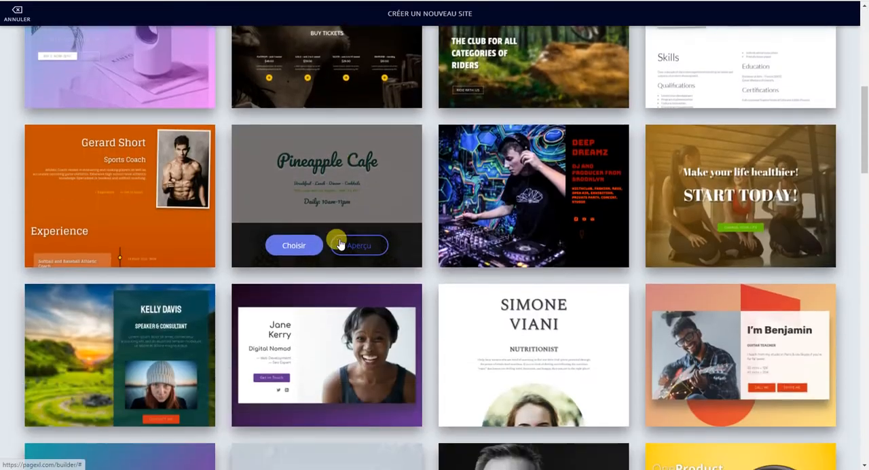
scroll(339, 239, up, 10)
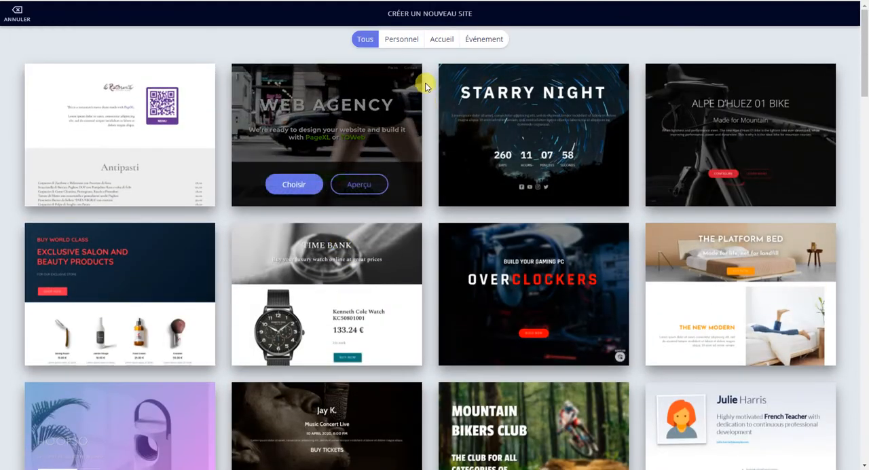
click(404, 39)
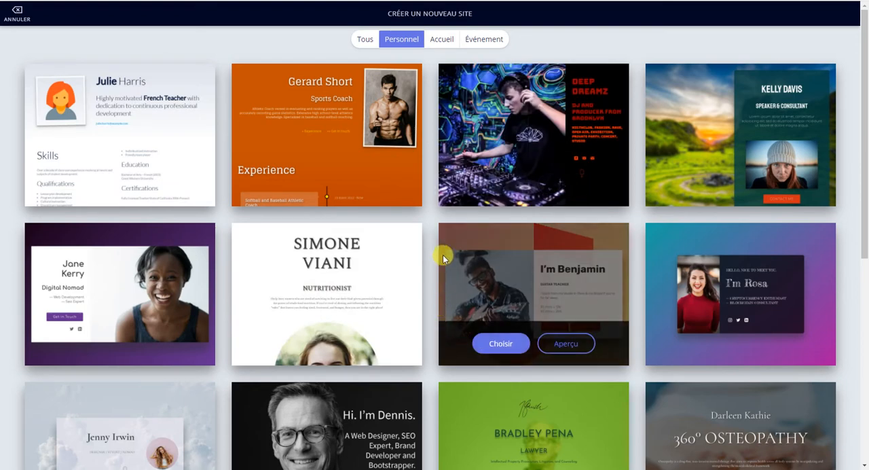
click(442, 40)
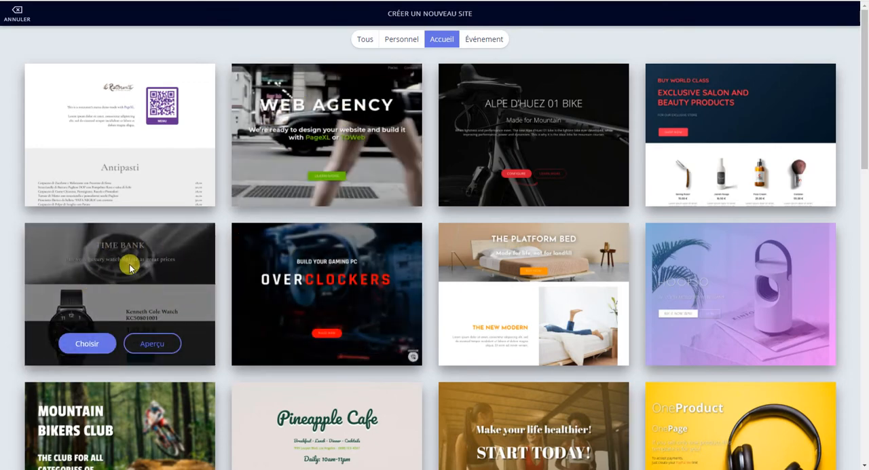
scroll(320, 271, down, 5)
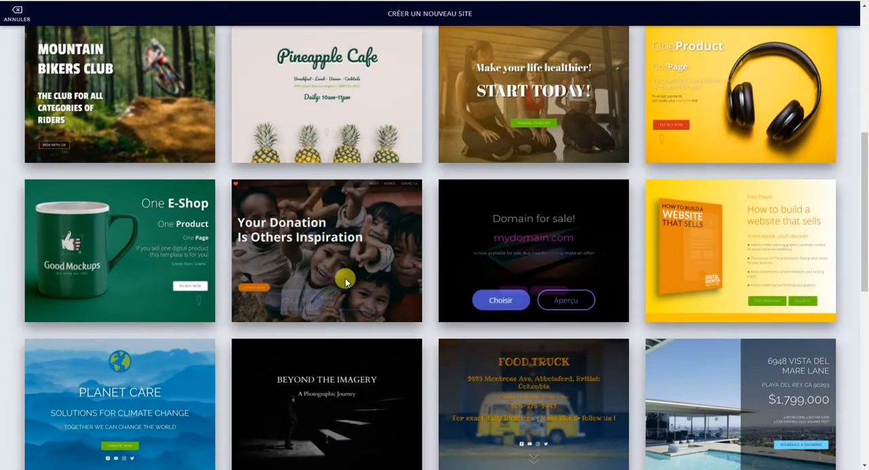
scroll(413, 318, up, 5)
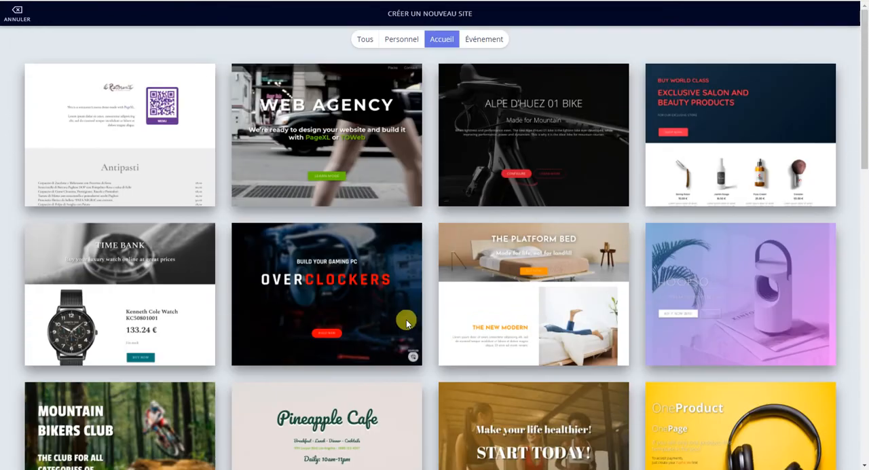
click(482, 41)
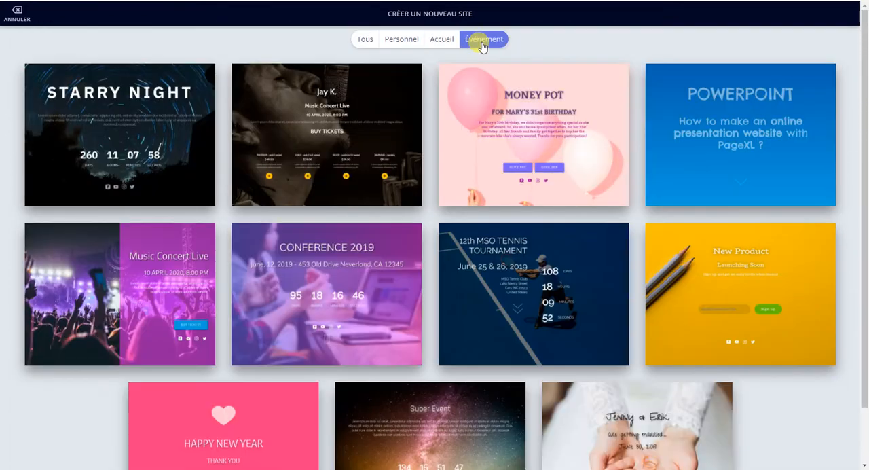
mouse_move(335, 121)
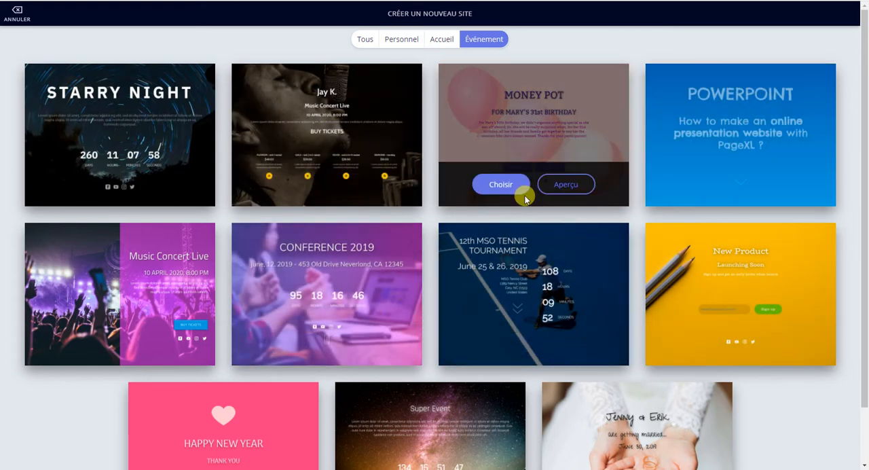
Step: Find the ebook template "How to build a website that sells" among all templates and choose it for the new site
click(364, 40)
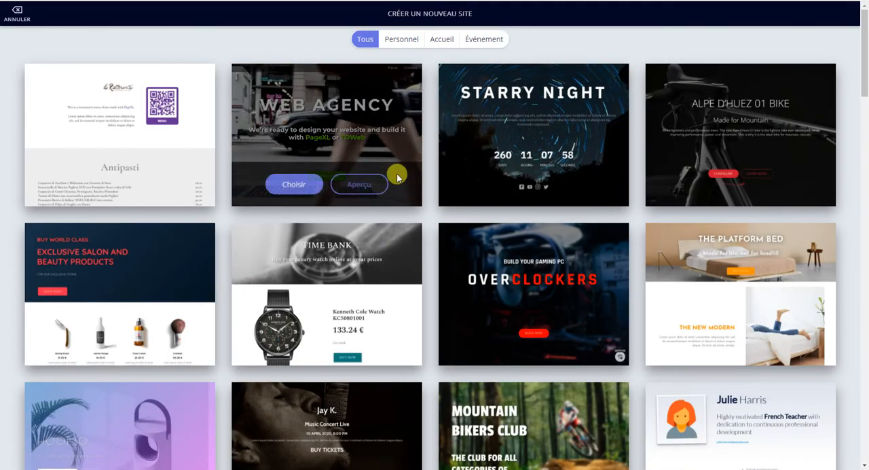
scroll(384, 261, down, 3)
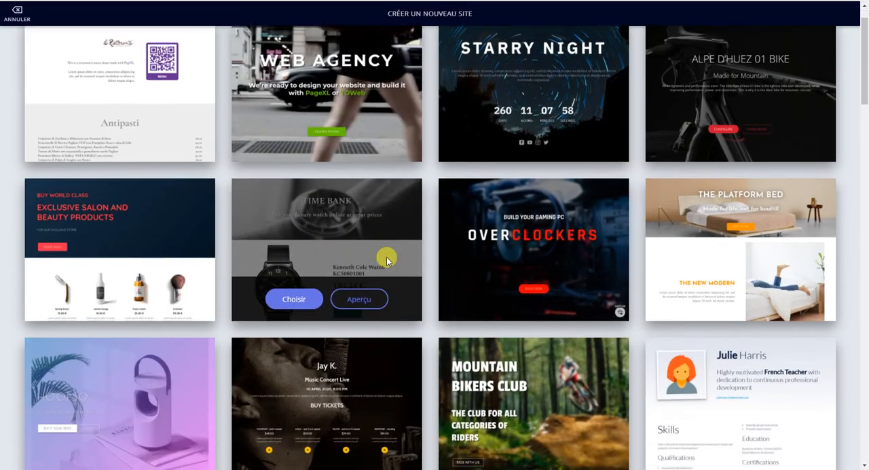
scroll(361, 245, down, 3)
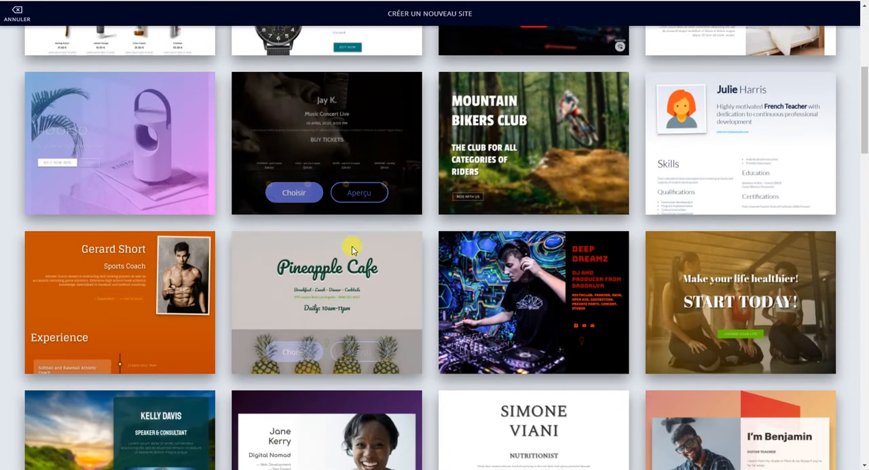
scroll(397, 262, down, 6)
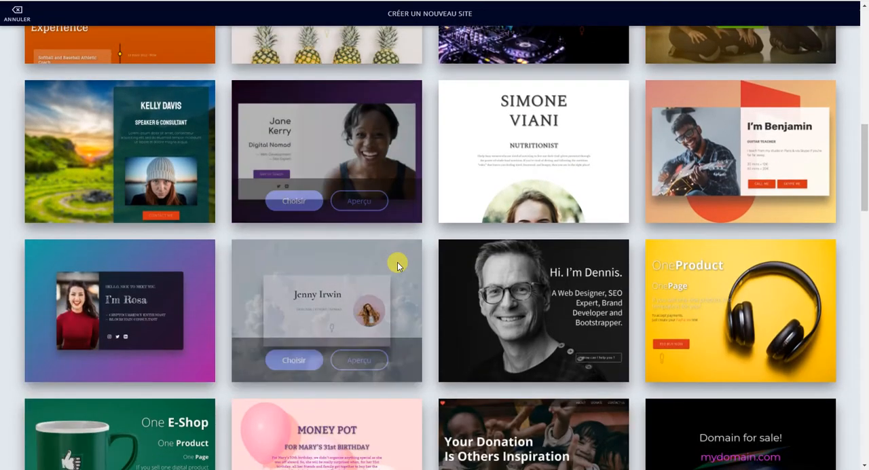
scroll(397, 262, down, 2)
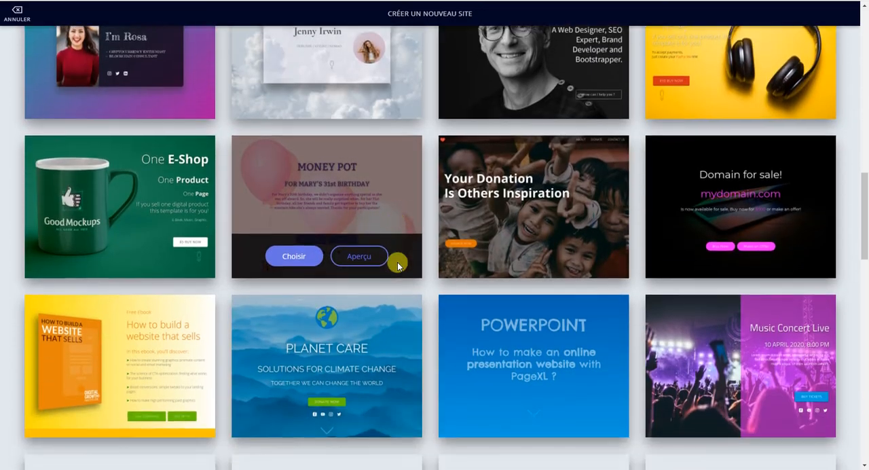
mouse_move(183, 252)
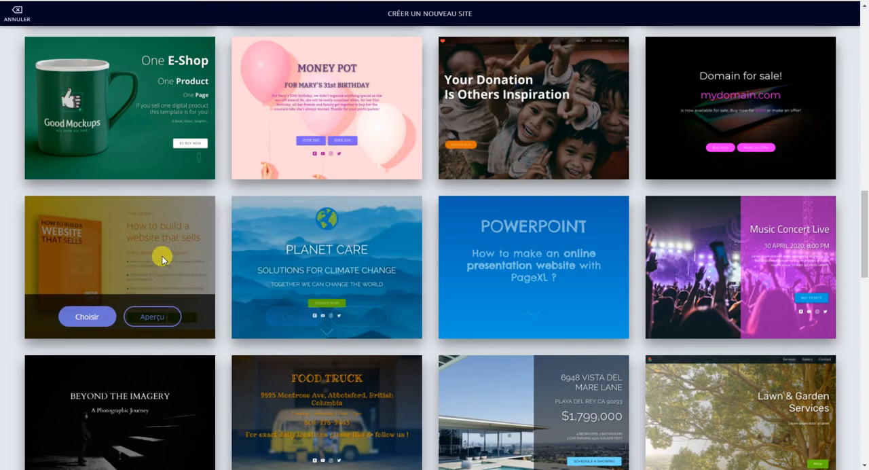
click(99, 317)
click(211, 117)
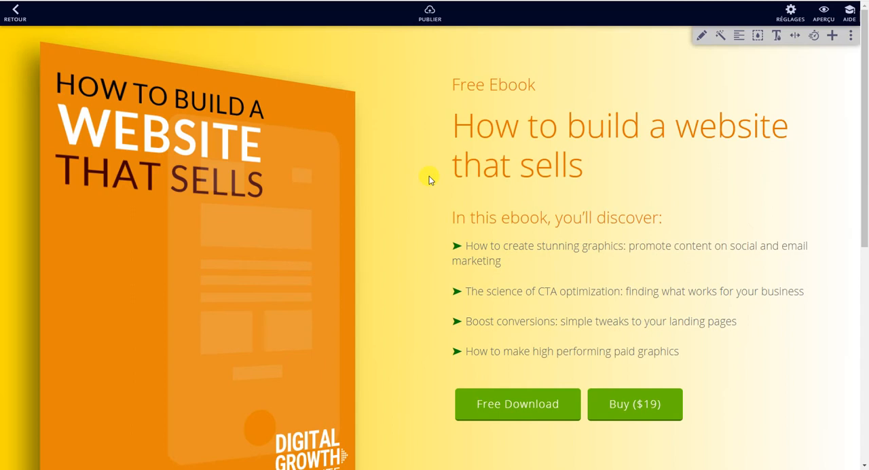
Step: Examine the page's ebook section and its Download Free Preview section with the e-mail form and social links
scroll(394, 206, down, 6)
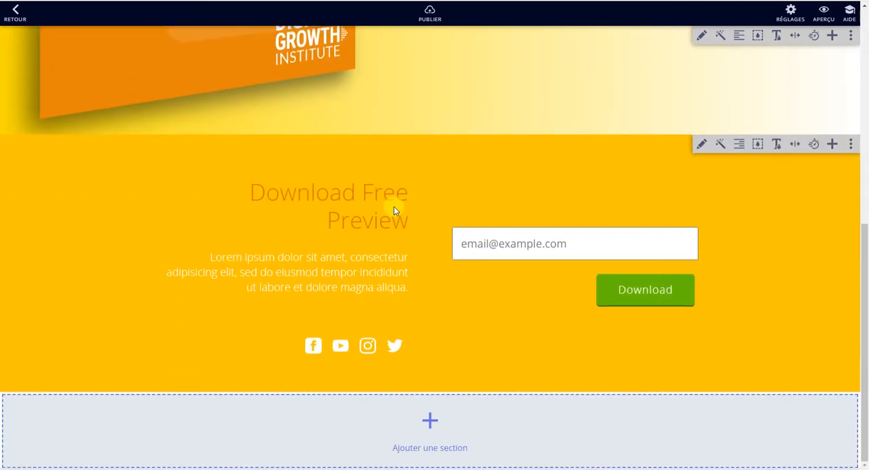
scroll(394, 206, up, 6)
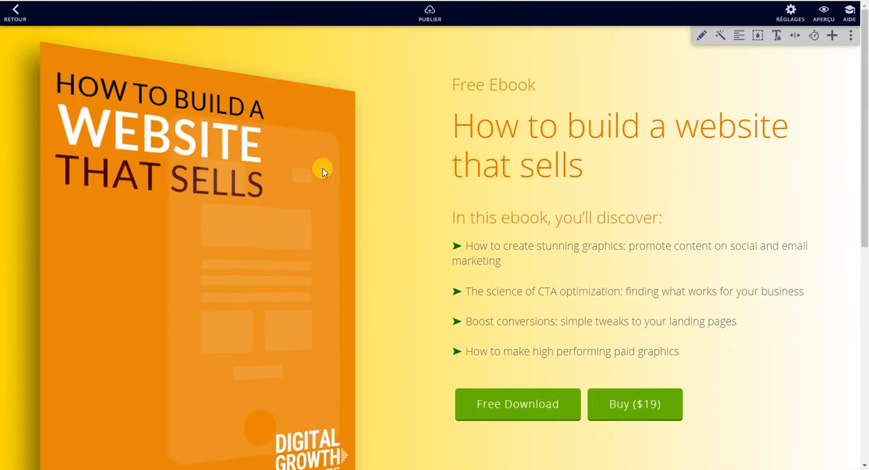
scroll(223, 182, down, 2)
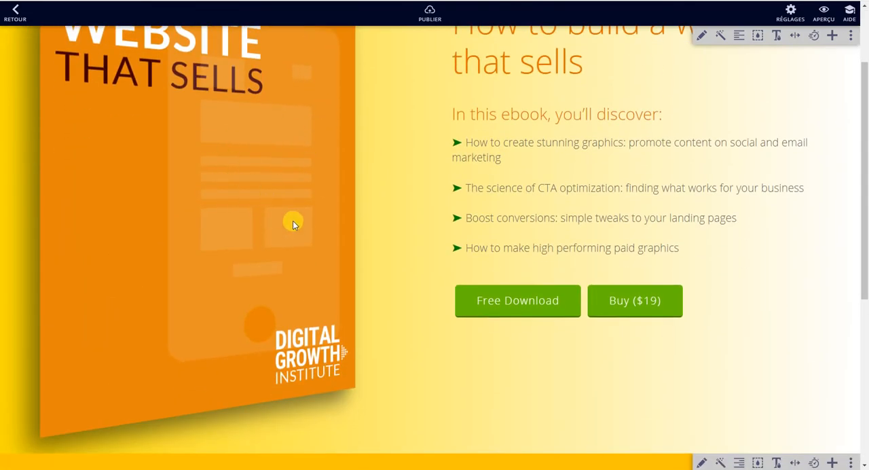
scroll(295, 220, down, 5)
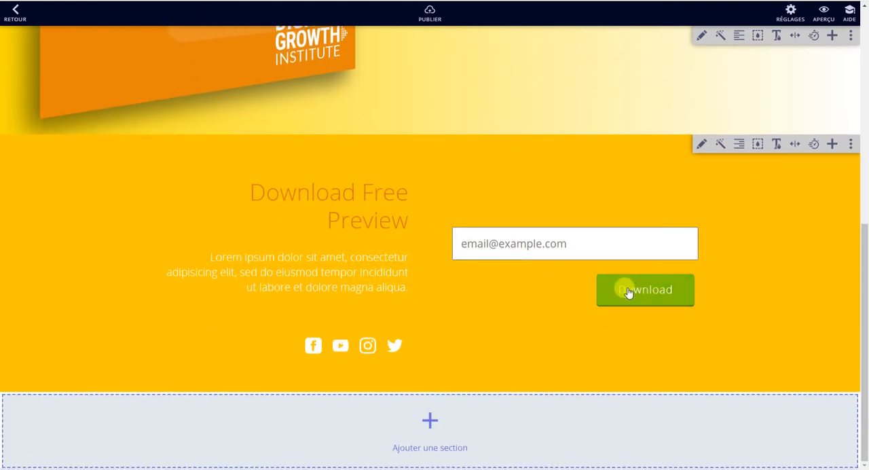
scroll(474, 222, up, 6)
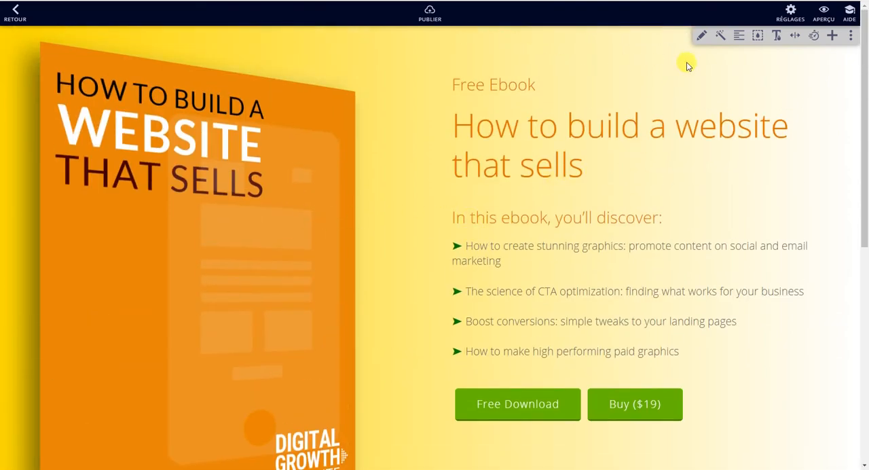
scroll(625, 221, down, 6)
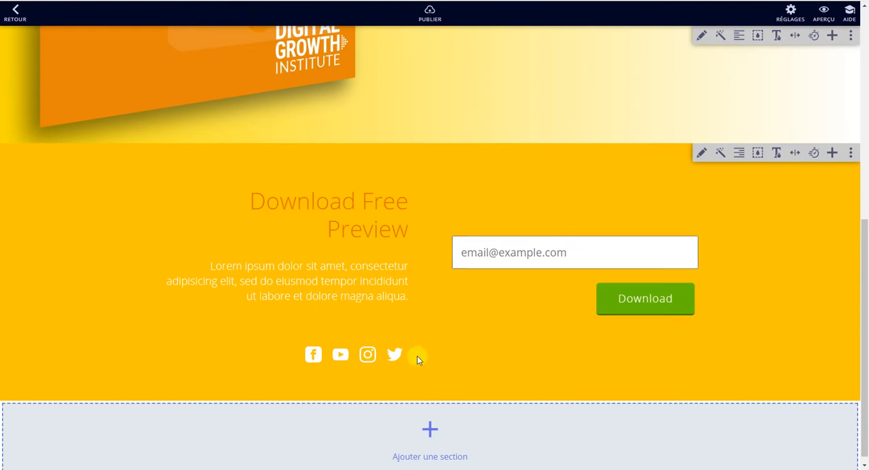
scroll(534, 243, up, 6)
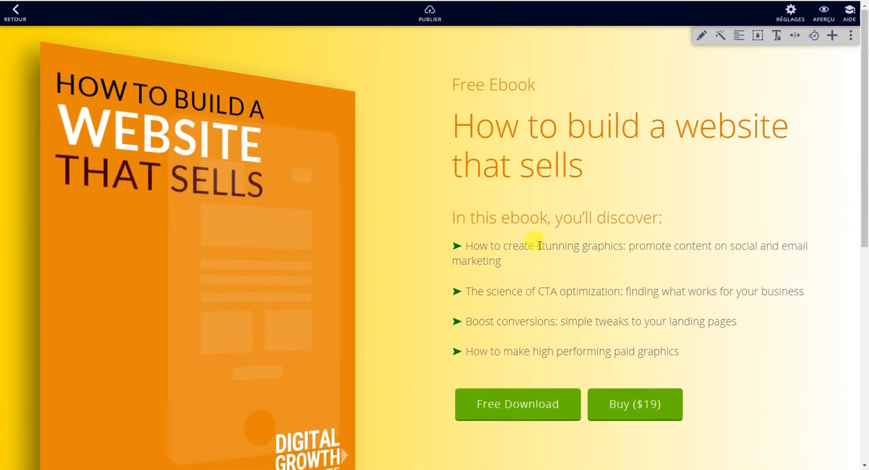
Step: Review the text, buttons and image in the ebook section's content editor and close it with the content unedited
click(702, 35)
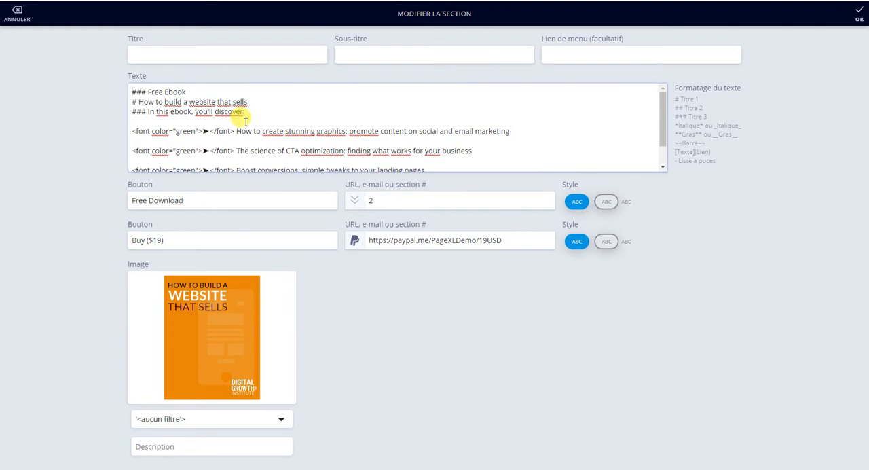
scroll(245, 121, down, 1)
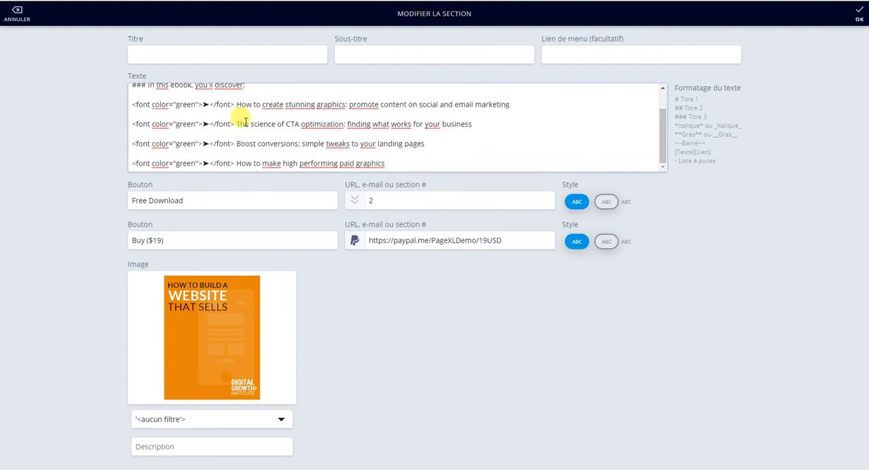
scroll(245, 121, up, 1)
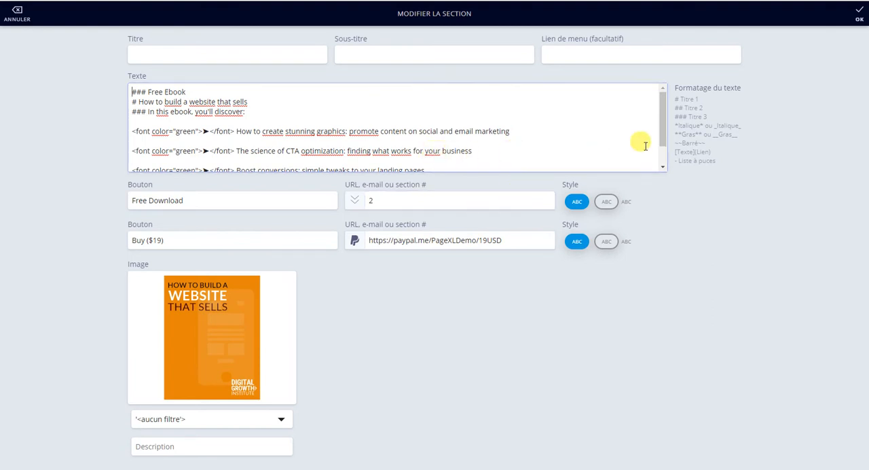
click(861, 16)
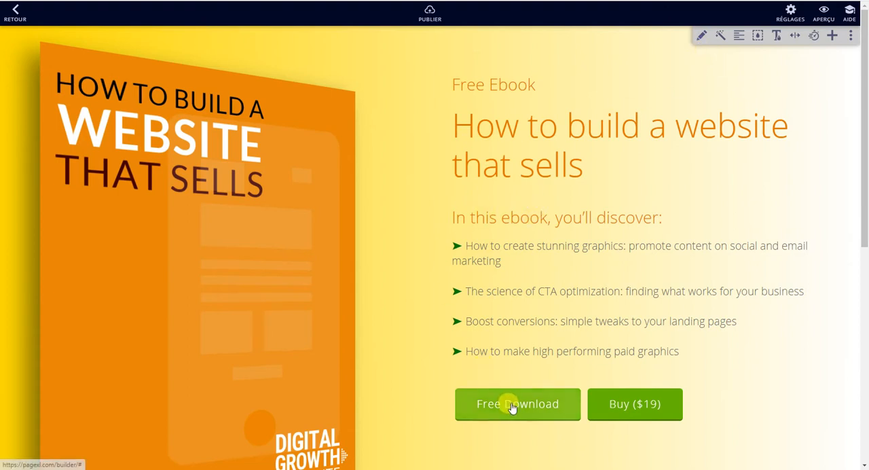
Step: Cycle the ebook section's content style through the circular and flat cover variants back to the tilted book cover
click(722, 36)
click(722, 36)
click(722, 36)
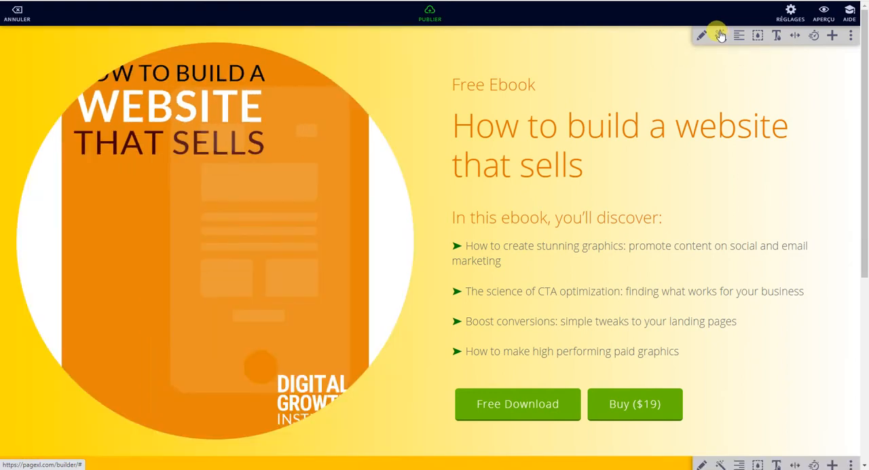
click(721, 36)
click(722, 36)
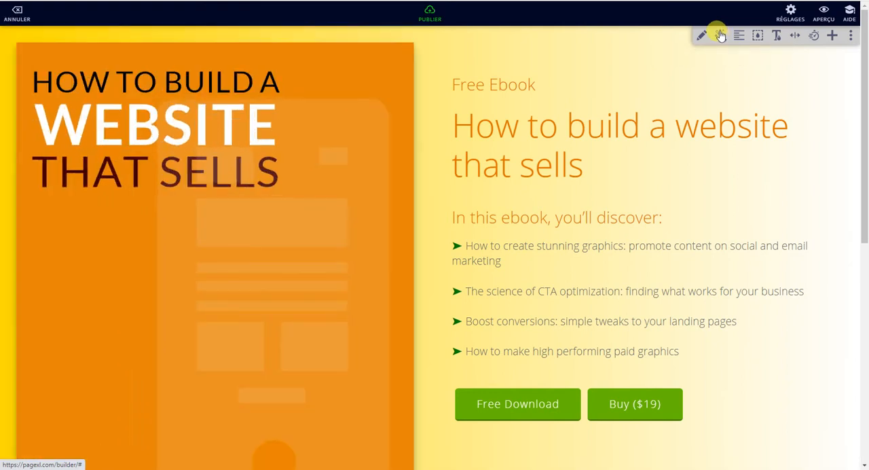
click(720, 36)
click(721, 36)
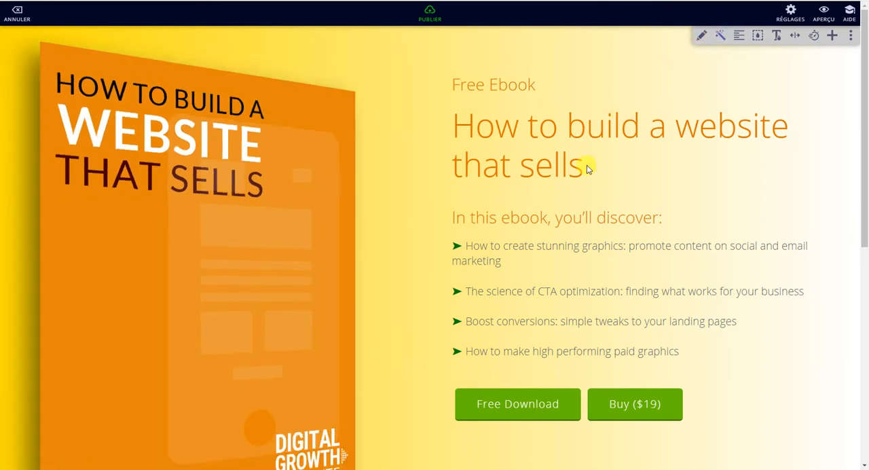
Step: Change the ebook section's alignment to the layout with right-aligned text beside a small tilted cover on its right
scroll(564, 173, down, 2)
scroll(355, 228, up, 2)
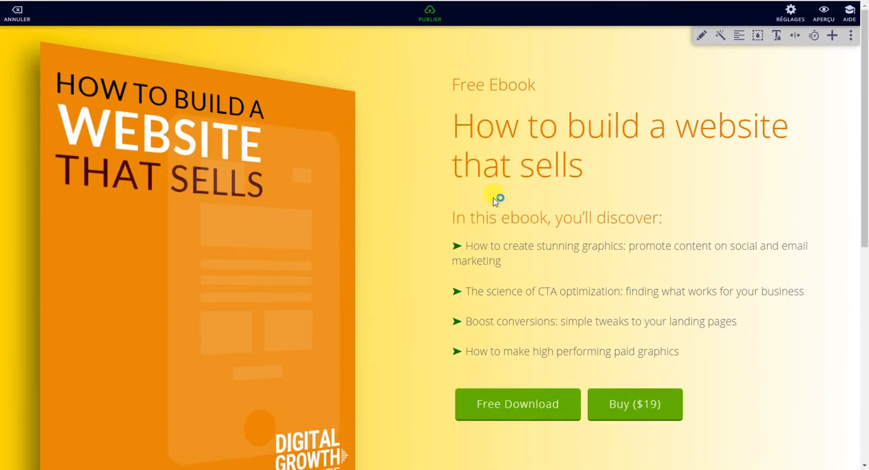
click(740, 38)
click(740, 38)
click(741, 37)
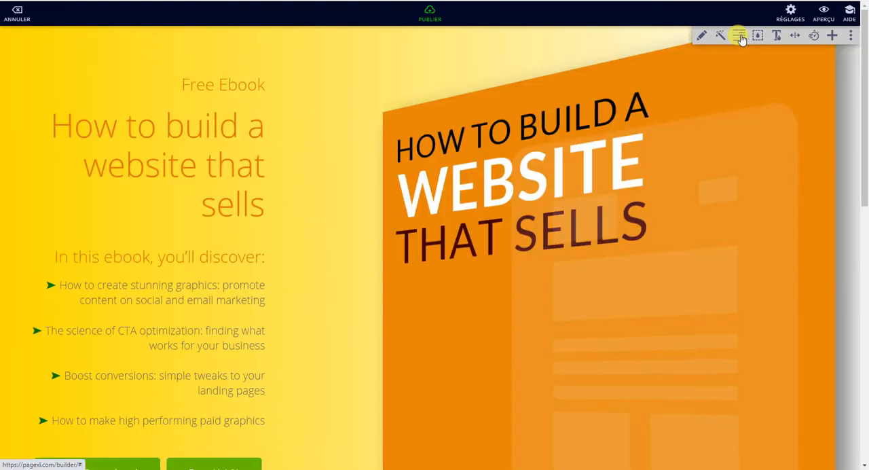
click(741, 37)
click(740, 37)
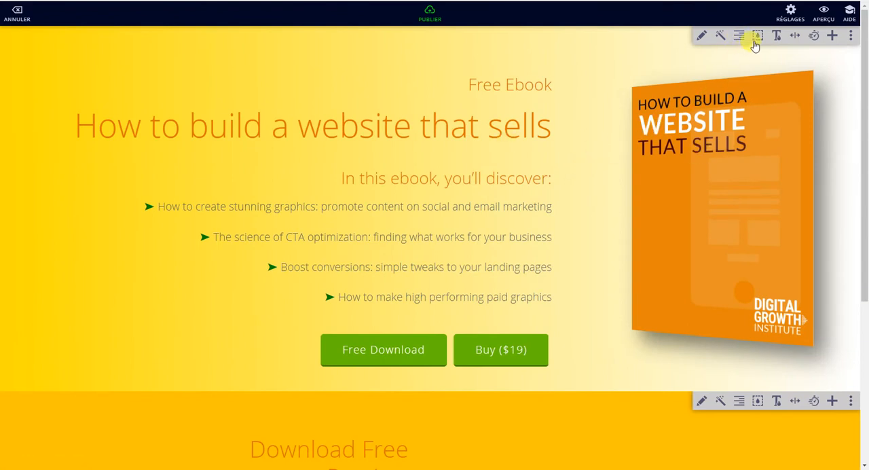
Step: Set the second colour of the ebook section's background gradient to orange FE9200
click(757, 36)
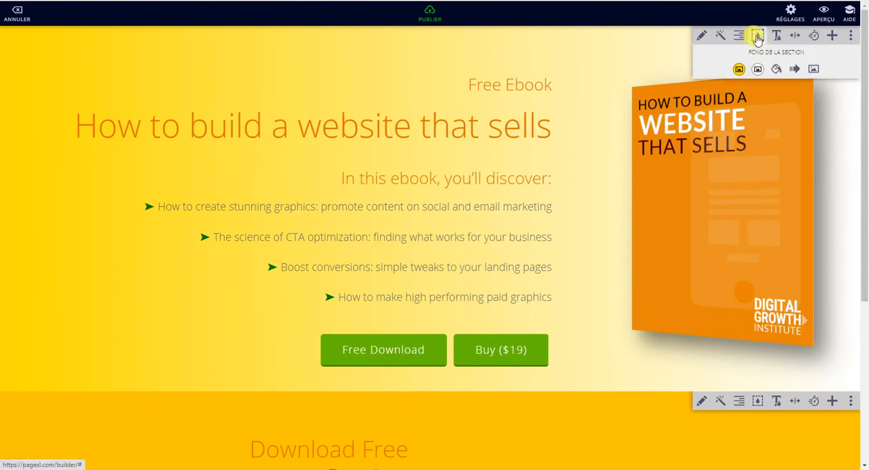
click(757, 69)
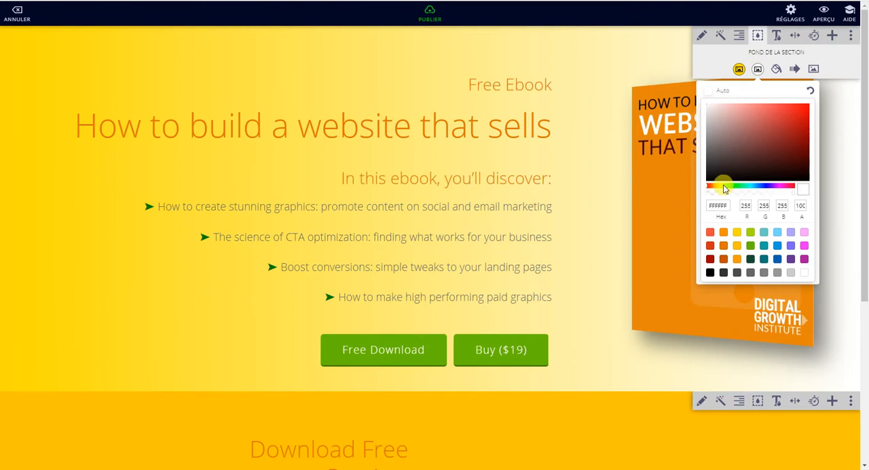
click(724, 233)
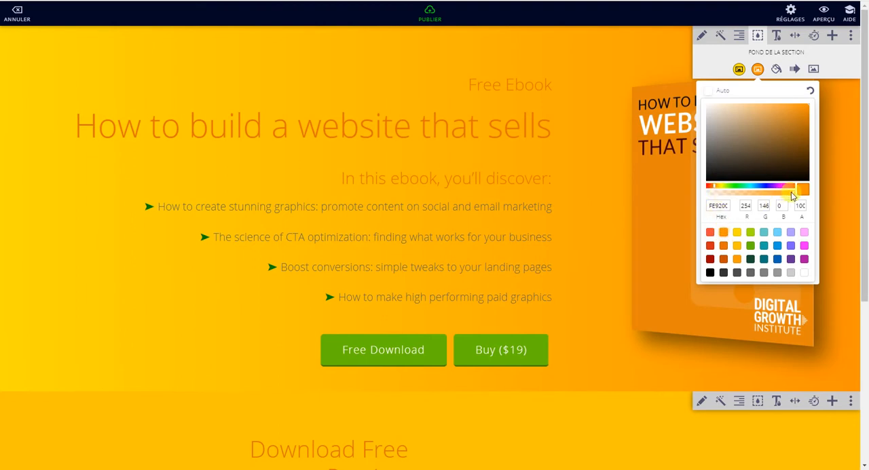
Step: Set the second colour of the ebook section's background gradient to green 88FE00 at 63% opacity and reverse the gradient direction
drag(795, 196, 761, 197)
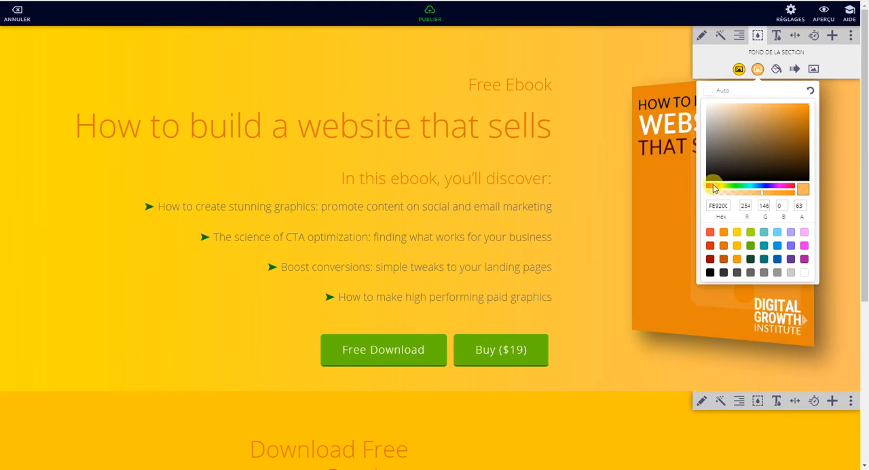
mouse_move(714, 188)
mouse_down()
mouse_move(765, 188)
mouse_move(731, 186)
mouse_up()
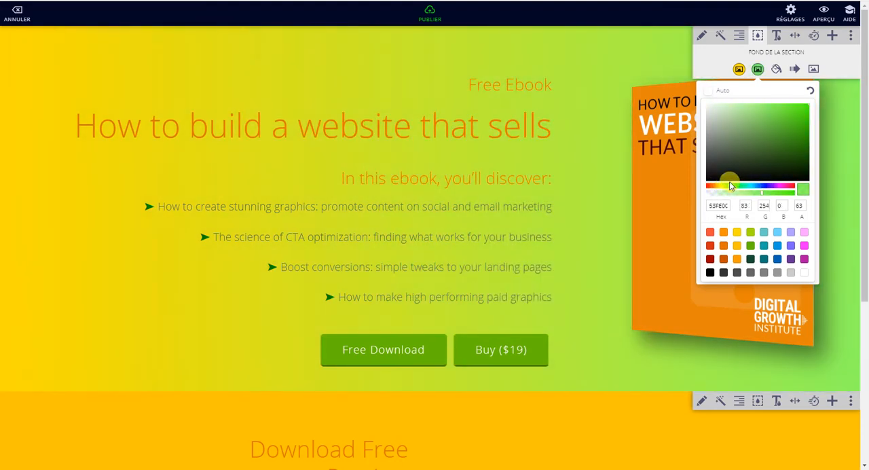
click(793, 69)
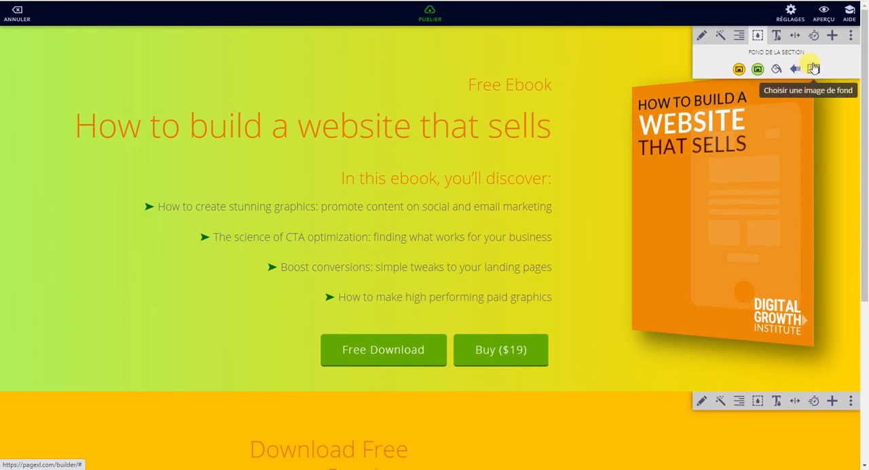
Step: Open the ebook section's background image picker and browse its icon collection, returning to the Unsplash photos
click(814, 69)
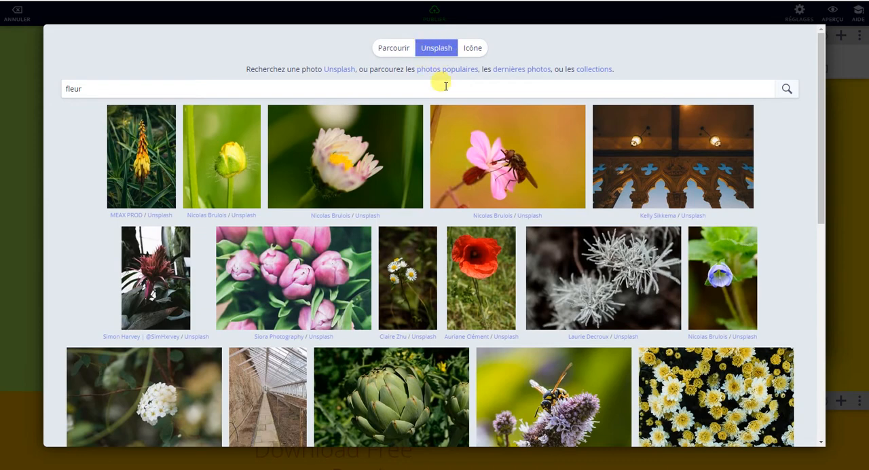
click(476, 50)
scroll(427, 217, down, 5)
scroll(429, 227, down, 5)
scroll(429, 217, up, 10)
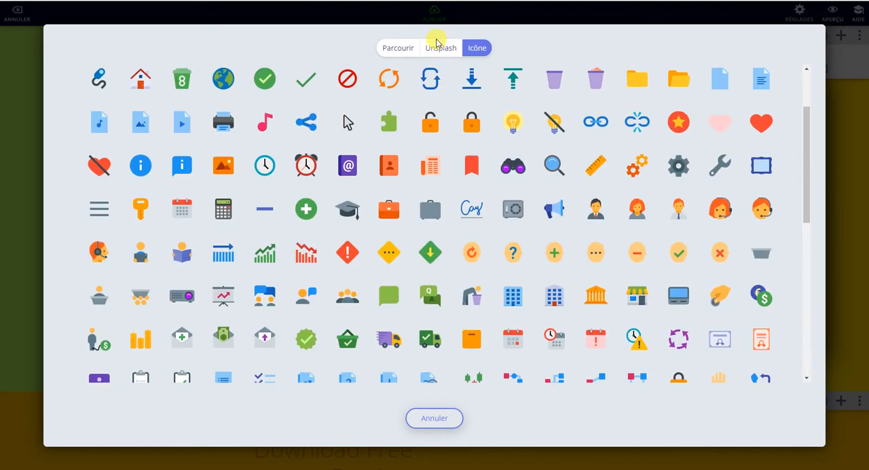
click(436, 44)
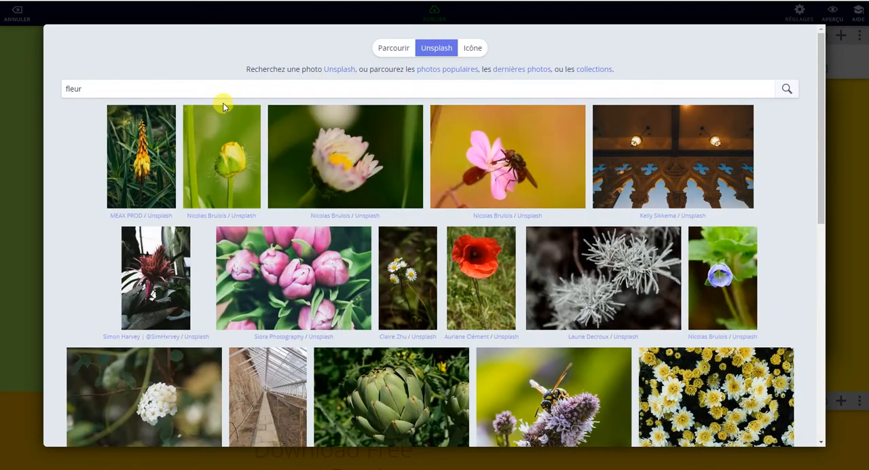
Step: Search Unsplash for "livre" and apply the dark photo of a fanned-open book as the ebook section's background
drag(71, 88, 54, 89)
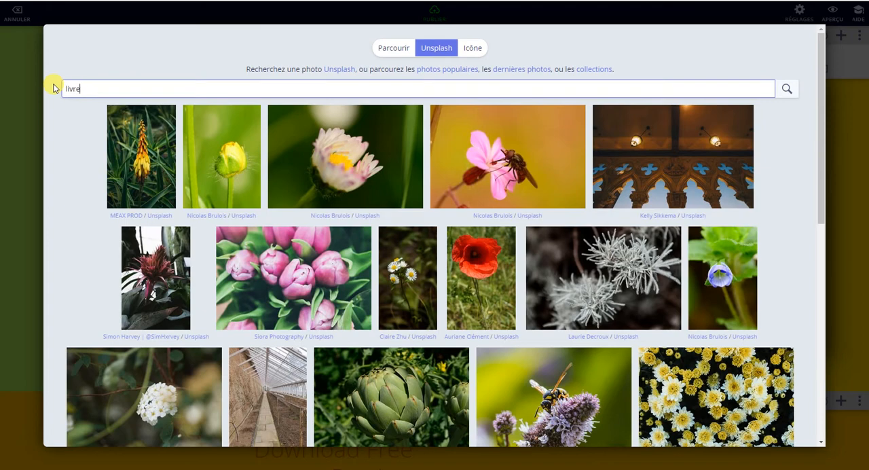
click(787, 90)
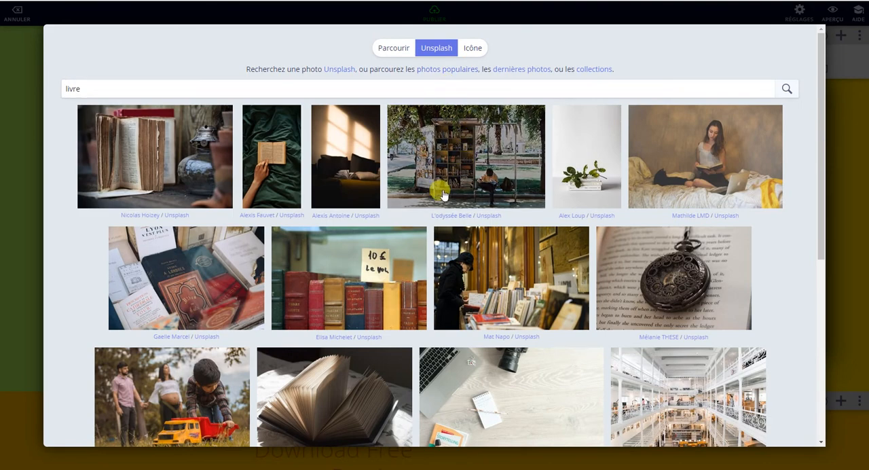
scroll(304, 201, down, 2)
scroll(304, 201, down, 2)
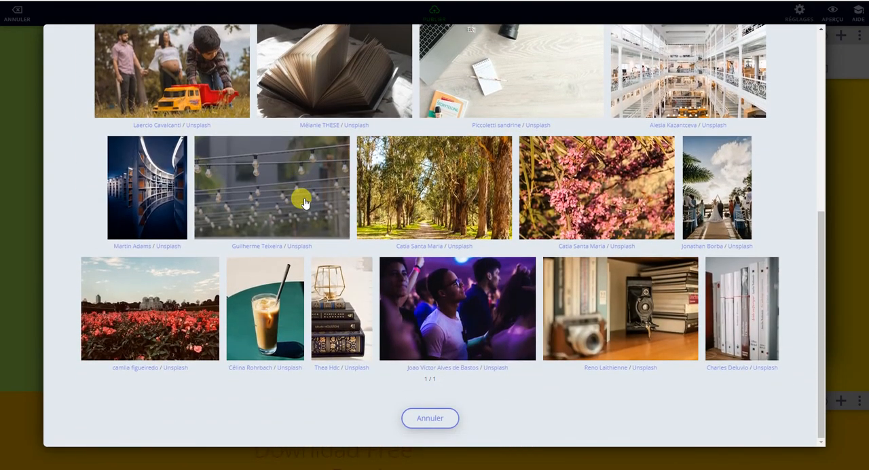
scroll(303, 202, up, 3)
scroll(304, 203, up, 2)
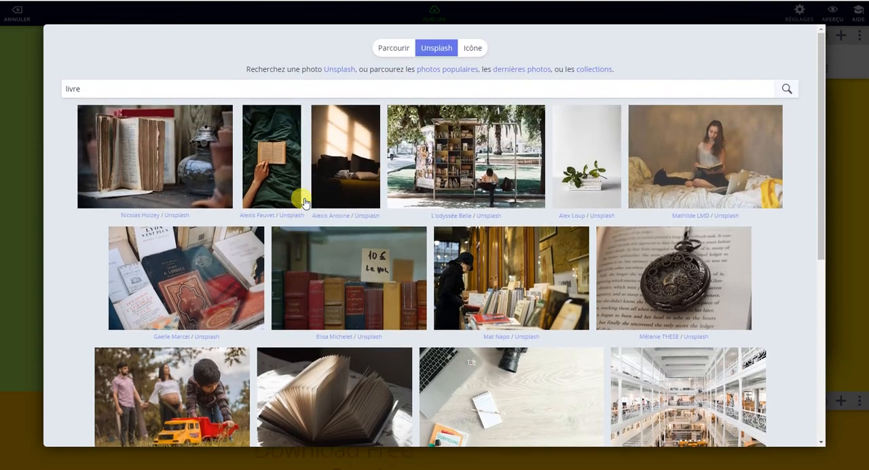
scroll(305, 201, down, 6)
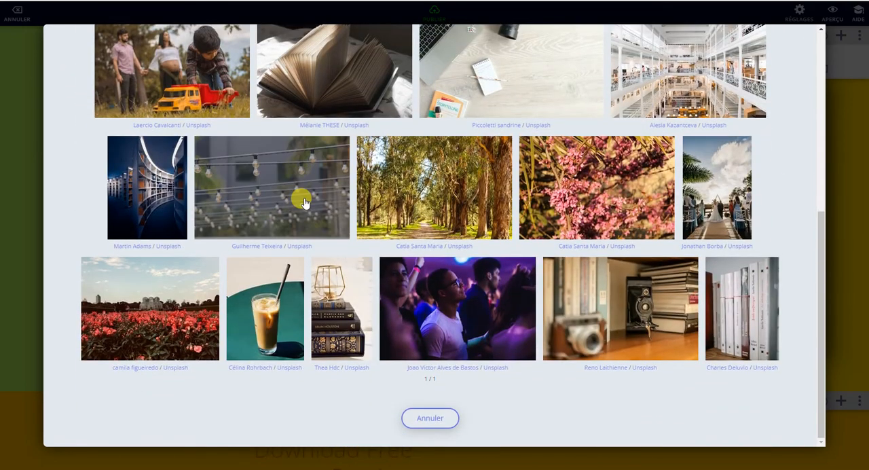
scroll(305, 201, up, 3)
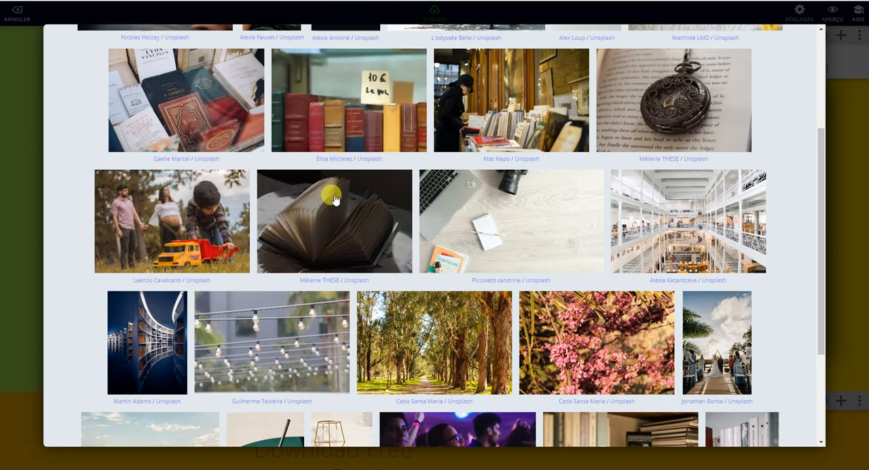
click(333, 201)
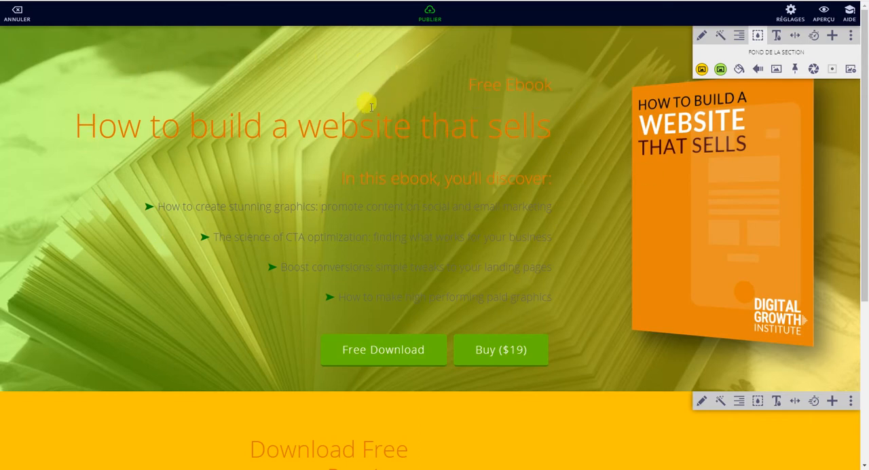
Step: Try the pinned parallax effect on the ebook section's background image and check it while moving through the page
scroll(372, 128, down, 3)
scroll(372, 127, up, 3)
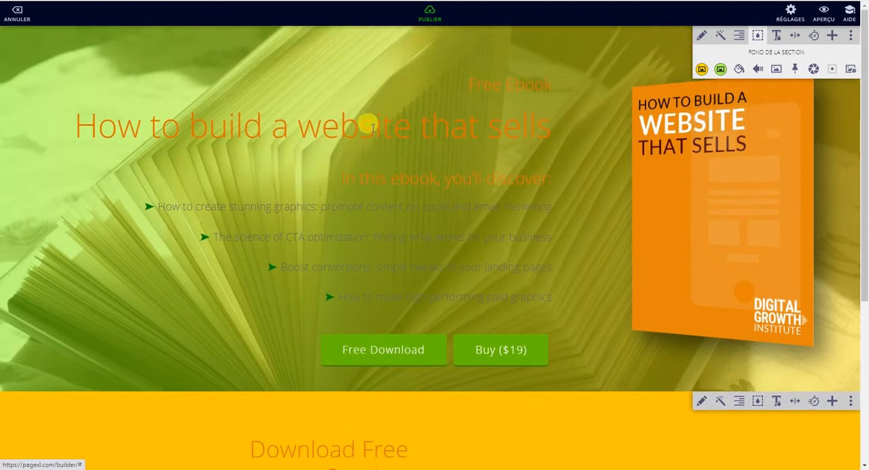
click(796, 69)
scroll(521, 163, down, 3)
scroll(520, 163, up, 3)
scroll(449, 153, down, 4)
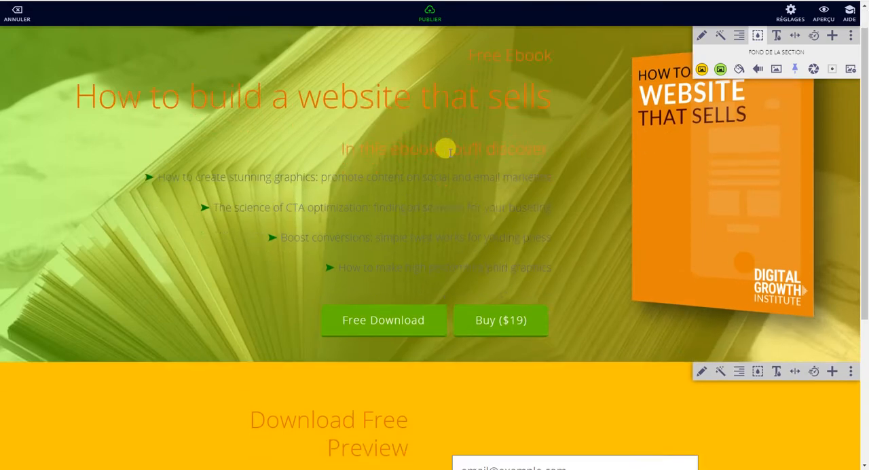
scroll(449, 154, up, 3)
scroll(449, 152, up, 1)
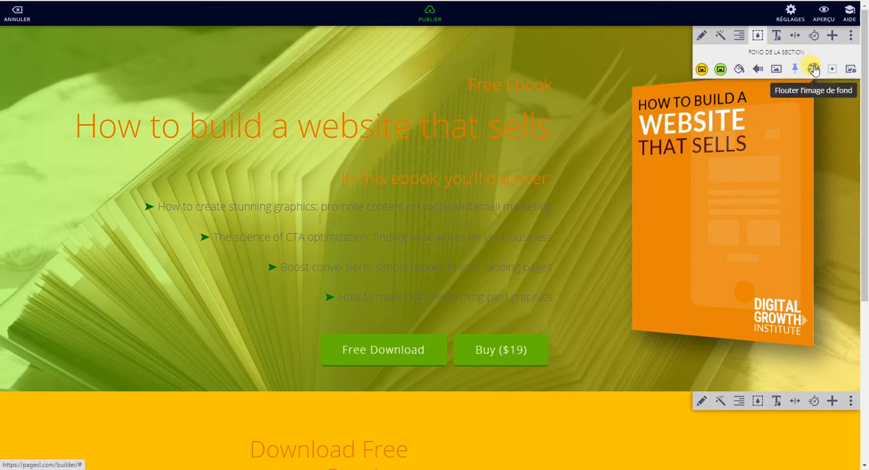
Step: Try the blur on the ebook section's background image, remove it, and change the alignment to show the photo's lower part
click(814, 69)
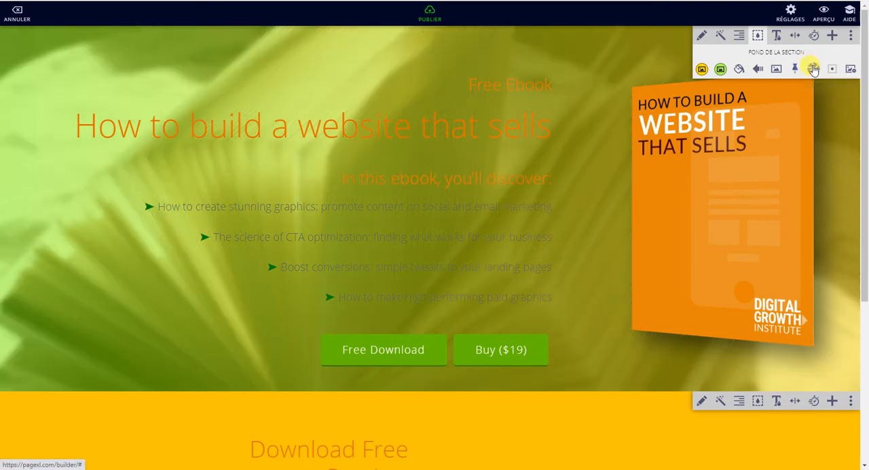
click(813, 69)
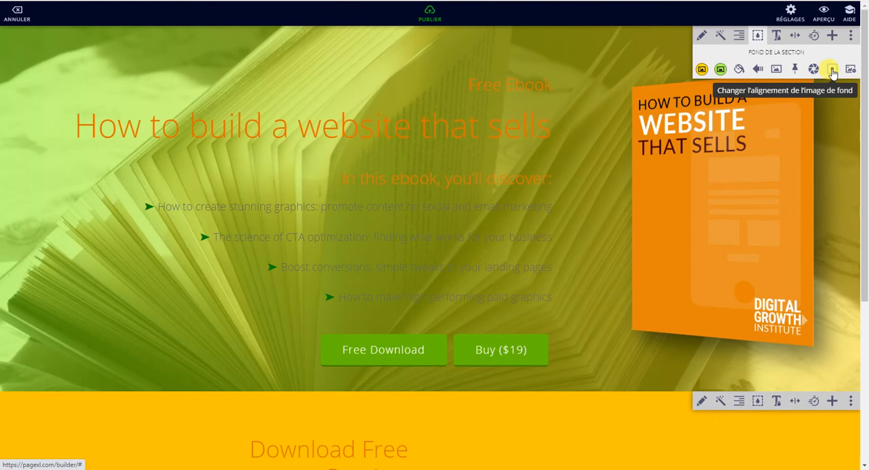
click(832, 71)
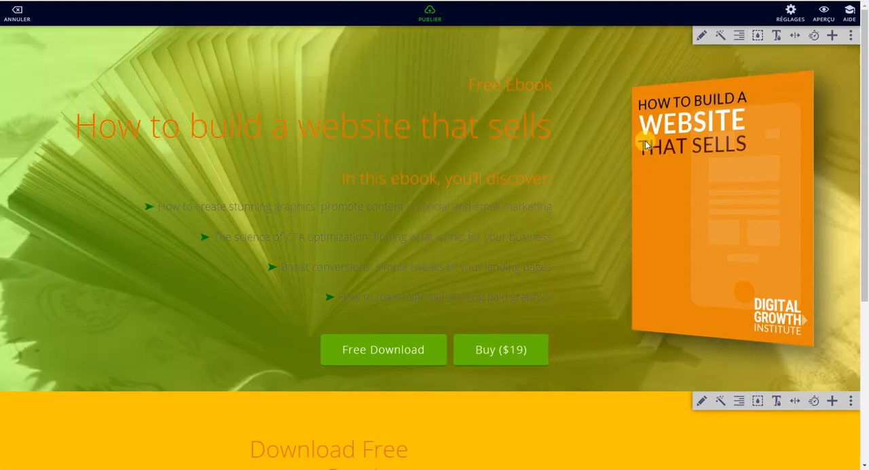
Step: Try the left-side layout on the ebook section and return it to the full-width layout
click(796, 37)
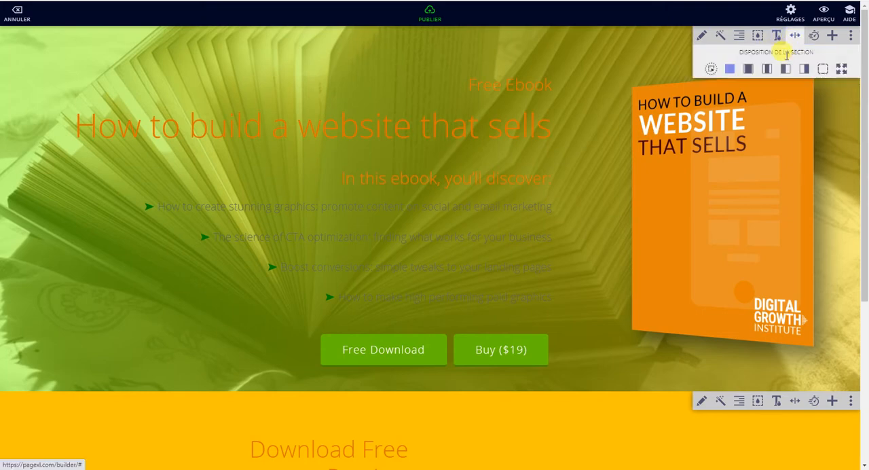
click(786, 69)
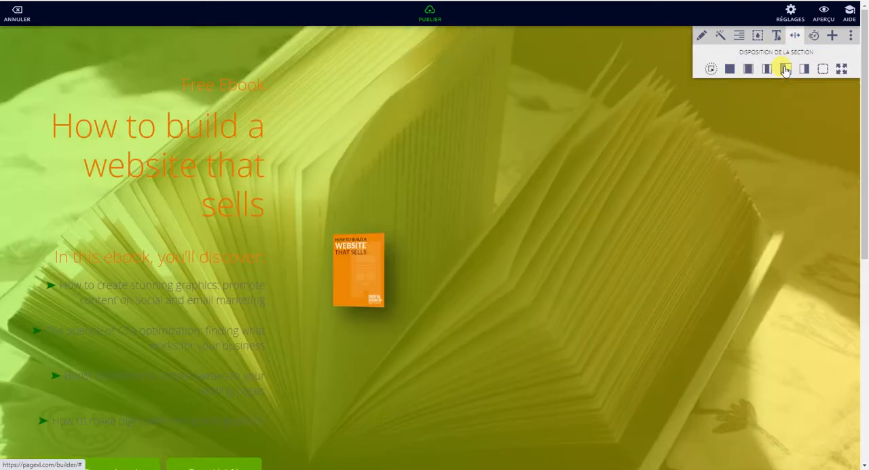
click(729, 69)
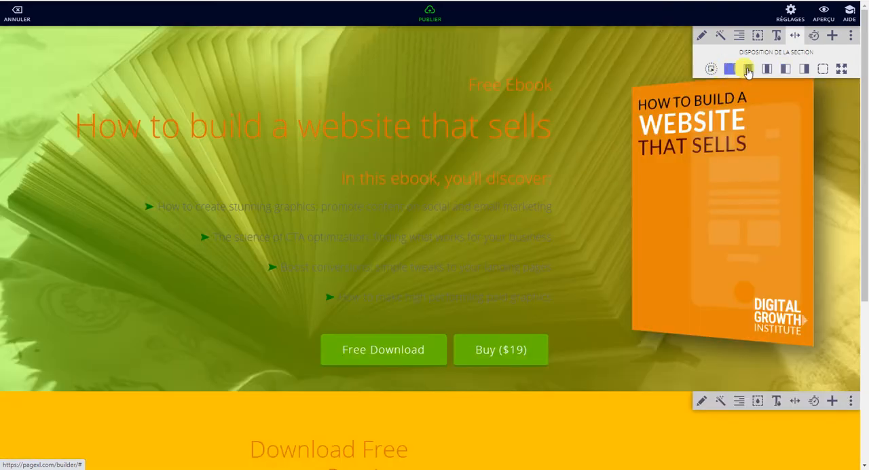
Step: Try animation F on the ebook section, set animation E instead, and check the page down to the download form
click(815, 38)
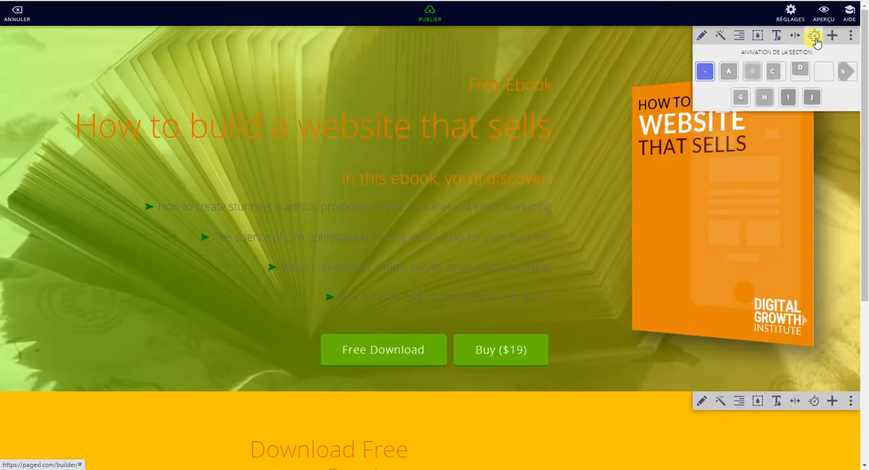
click(845, 72)
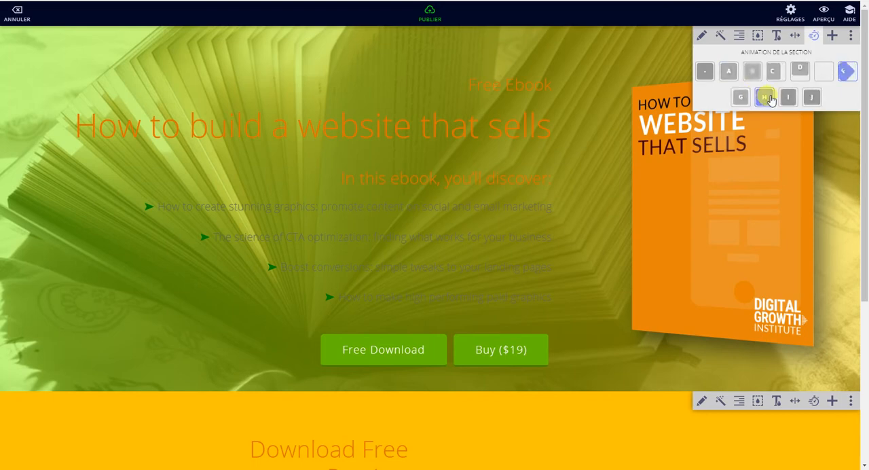
click(823, 71)
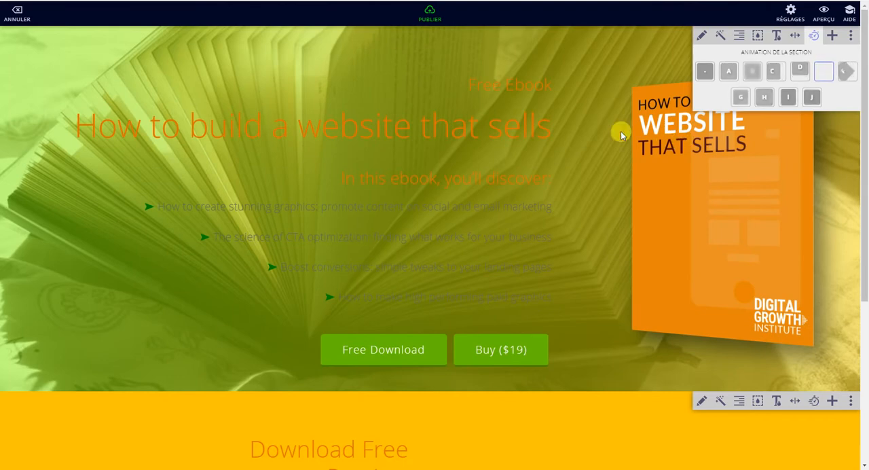
scroll(564, 183, down, 3)
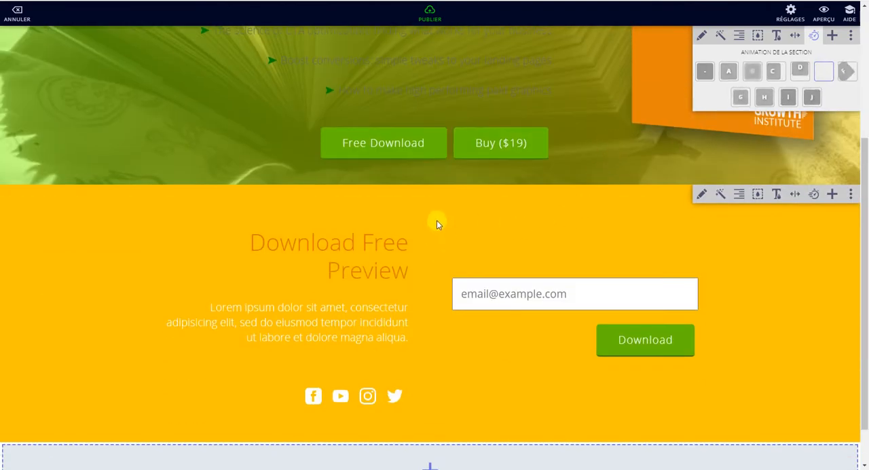
scroll(575, 176, up, 3)
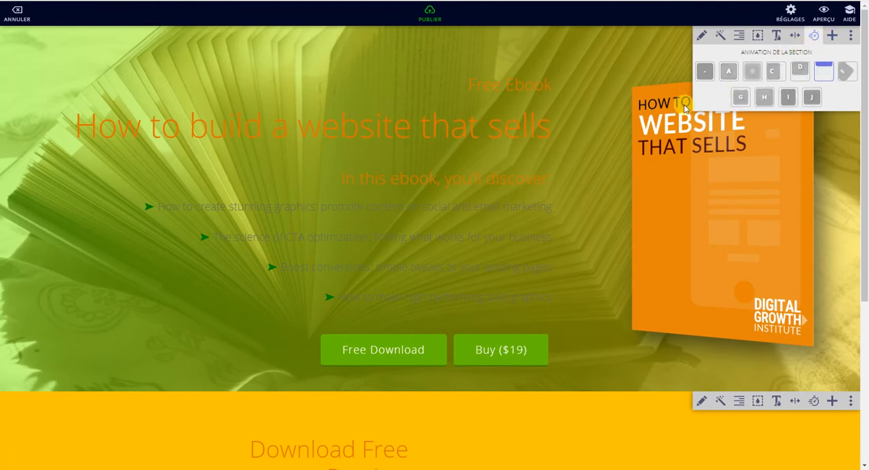
Step: Look over the ebook section's additional options for duplicating, moving, hiding or deleting it
click(852, 35)
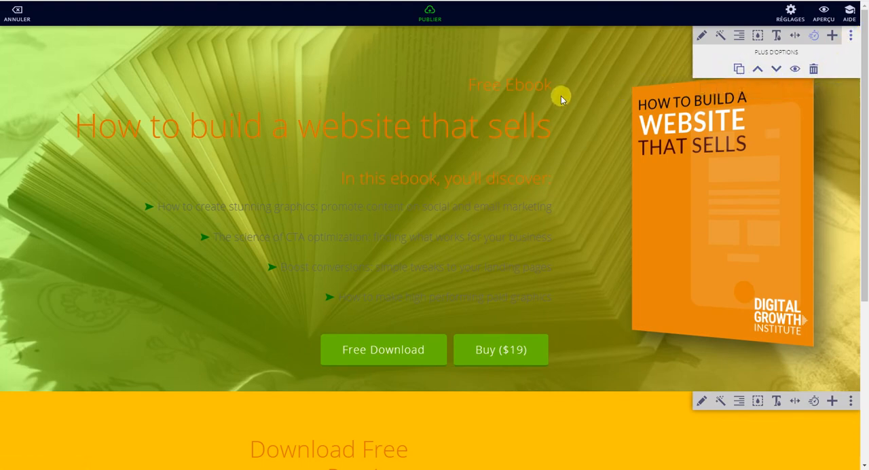
scroll(589, 87, down, 4)
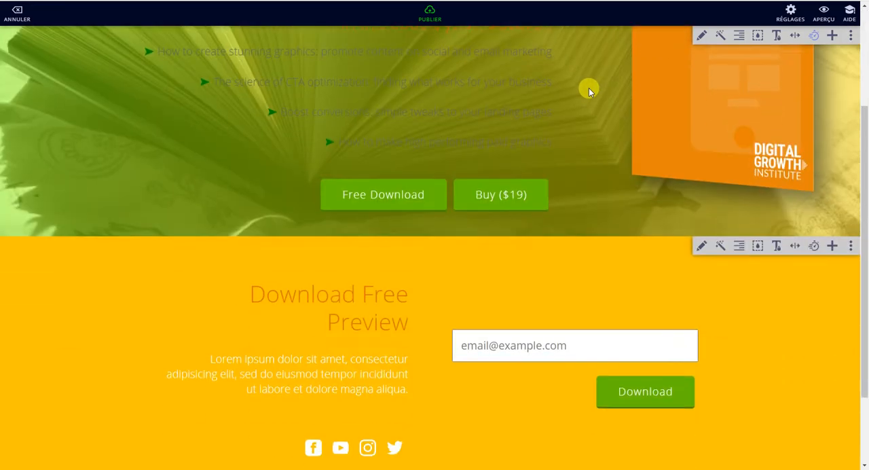
Step: Review the Download Free Preview section's text, send button and notification fields in its content editor and close it unedited
scroll(559, 196, up, 1)
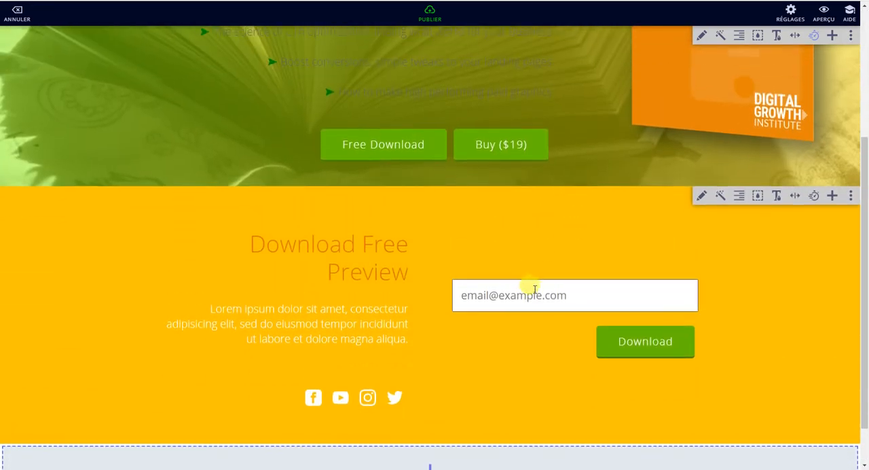
click(701, 196)
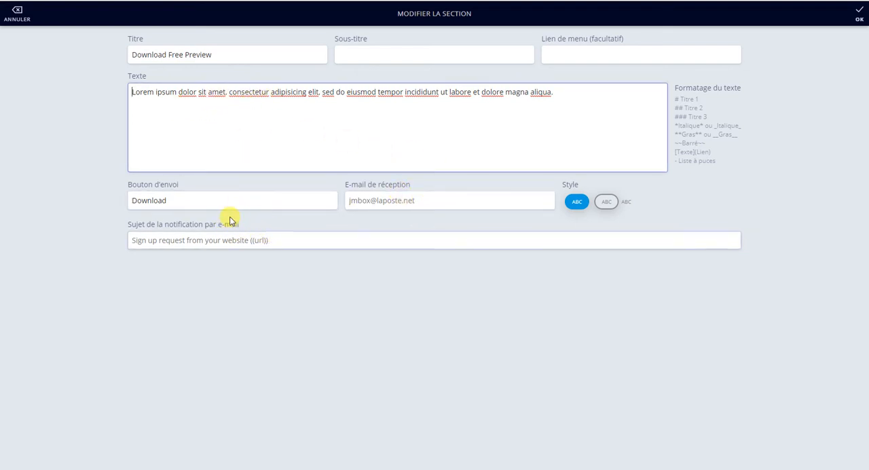
click(857, 12)
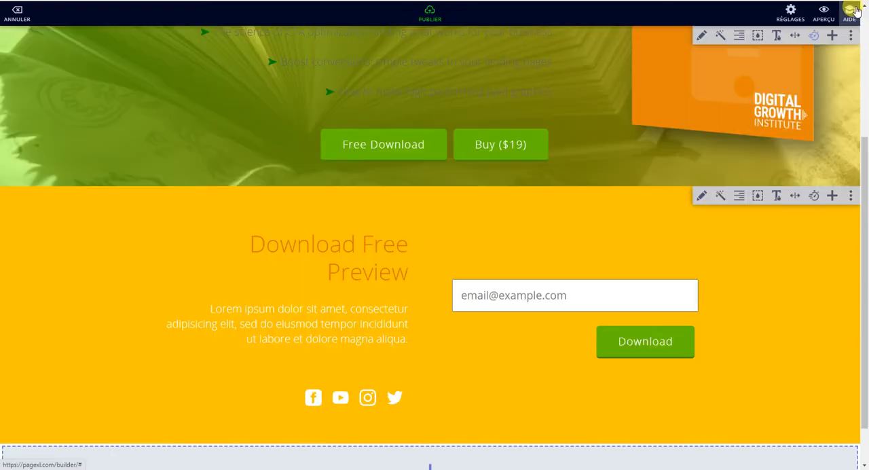
Step: Add the text section with a testimonial quote card over a coloured-tile background at the end of the page
scroll(574, 252, down, 1)
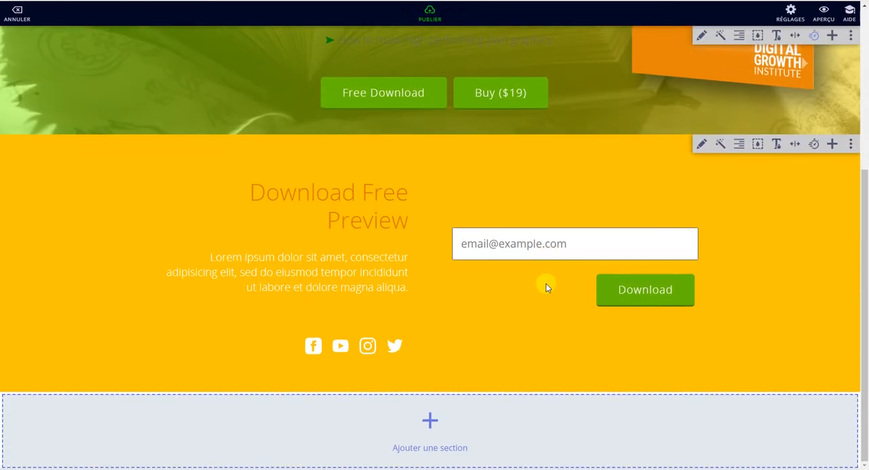
click(431, 423)
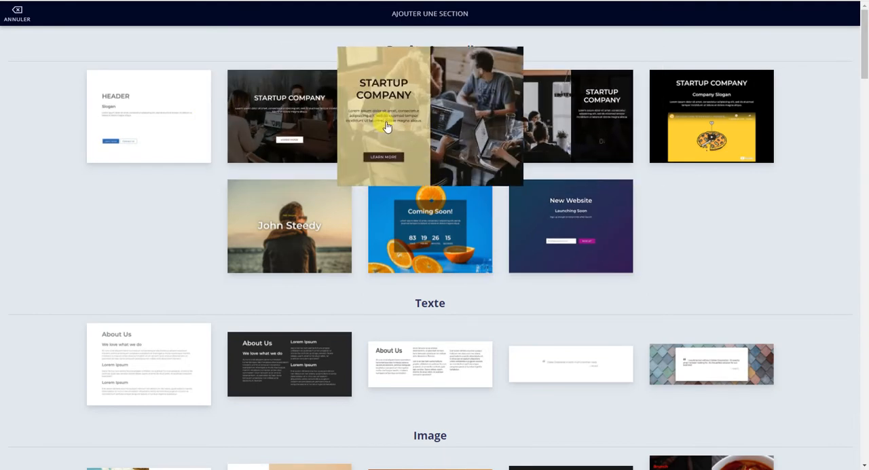
scroll(411, 217, down, 2)
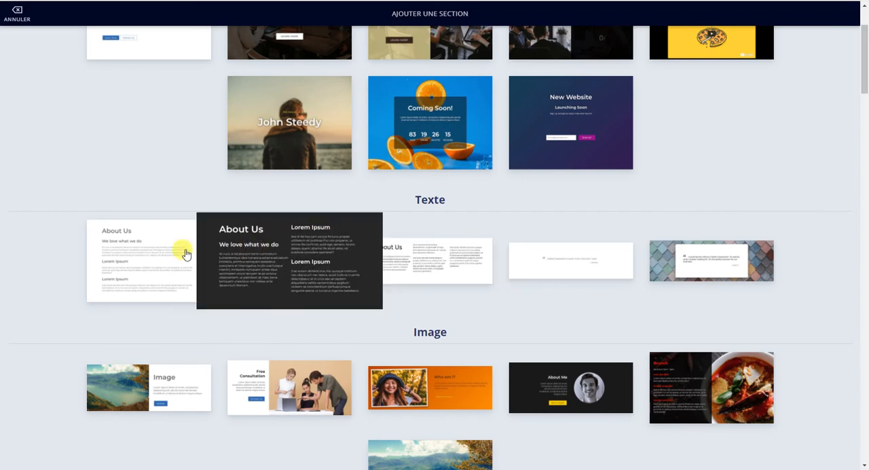
click(755, 258)
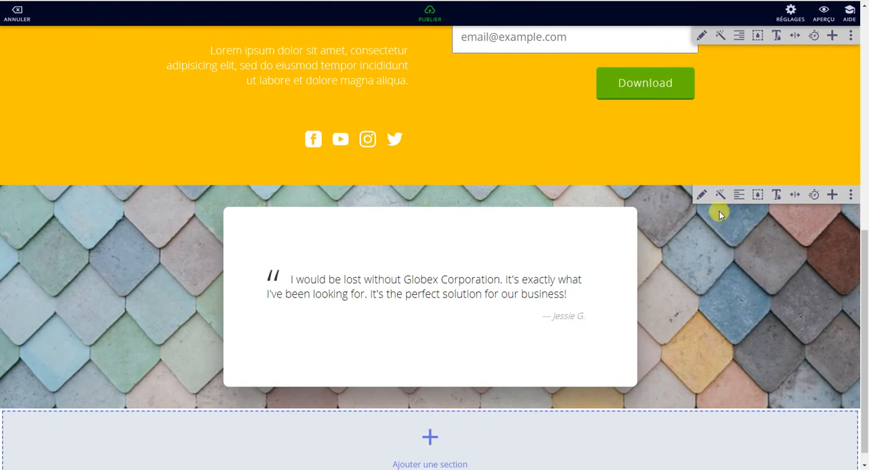
Step: Open the background image picker for the quote section and search Unsplash for "livre" and "librairie"
click(758, 197)
click(766, 227)
click(82, 93)
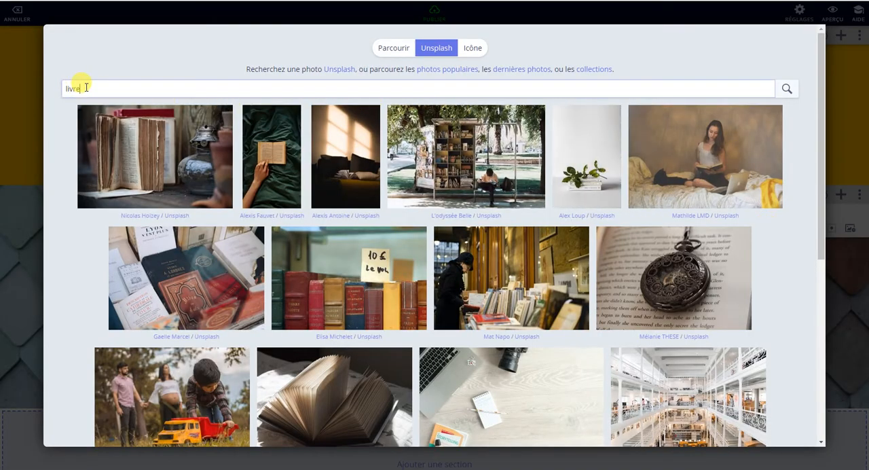
drag(57, 91, 44, 91)
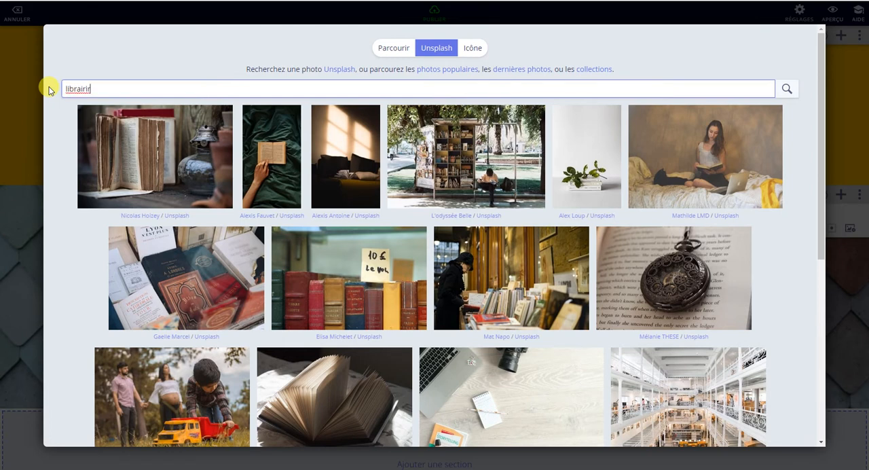
text(librairie)
key(Return)
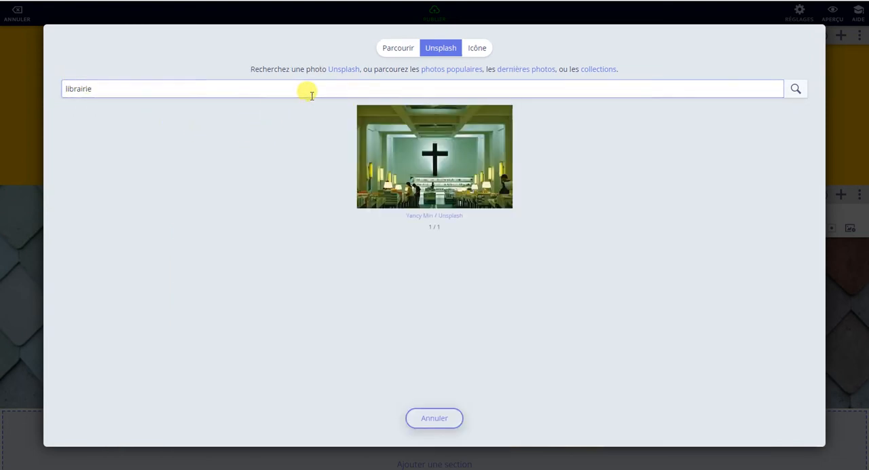
Step: Search Unsplash for "book", set the curved library bookshelf photo as the quote section's background and blur it
drag(97, 89, 59, 87)
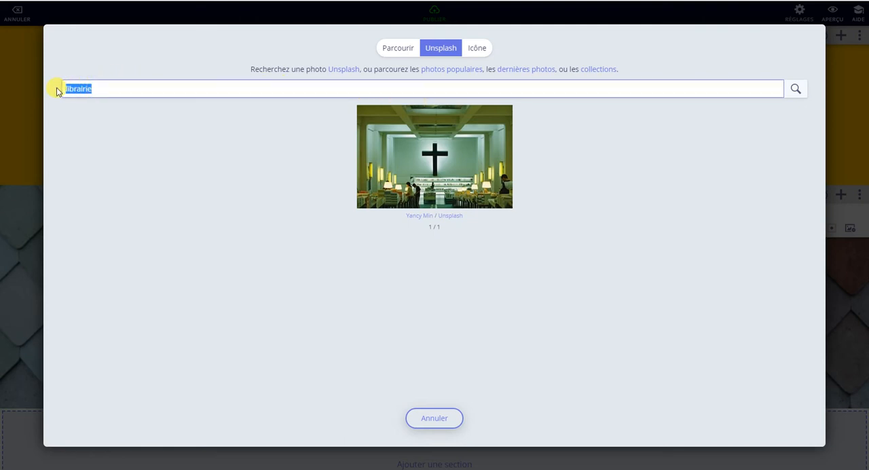
key(Return)
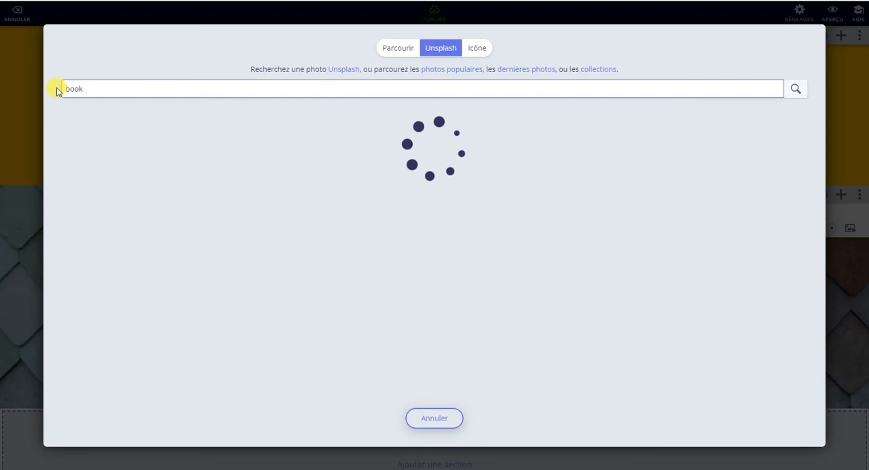
scroll(312, 198, down, 5)
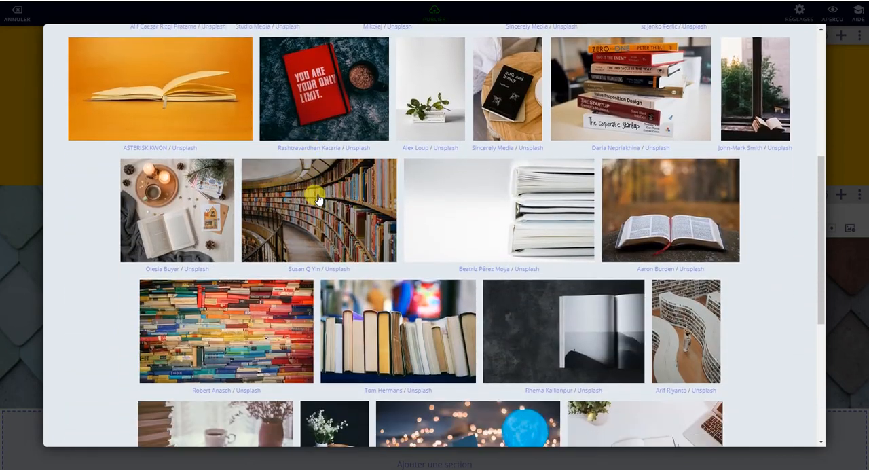
click(321, 195)
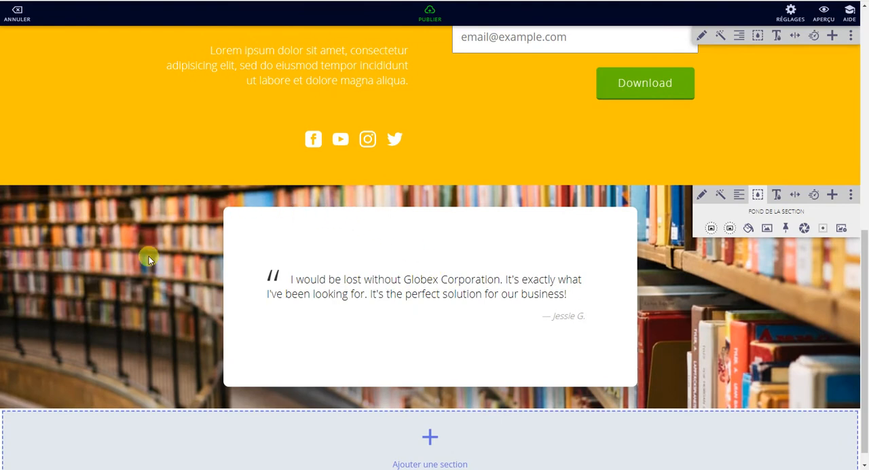
click(804, 228)
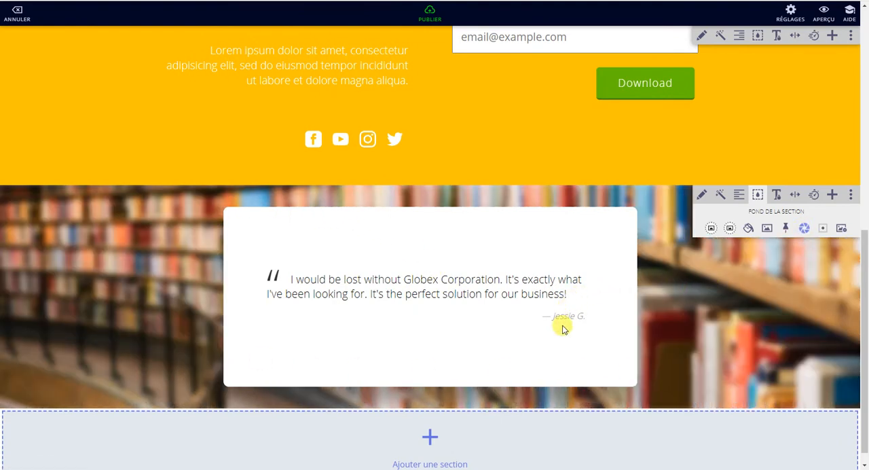
Step: Change the quote's title to "Jmbox" and its text to "rien ne sert de courir , il suffit de venir sur jmbox."
click(702, 195)
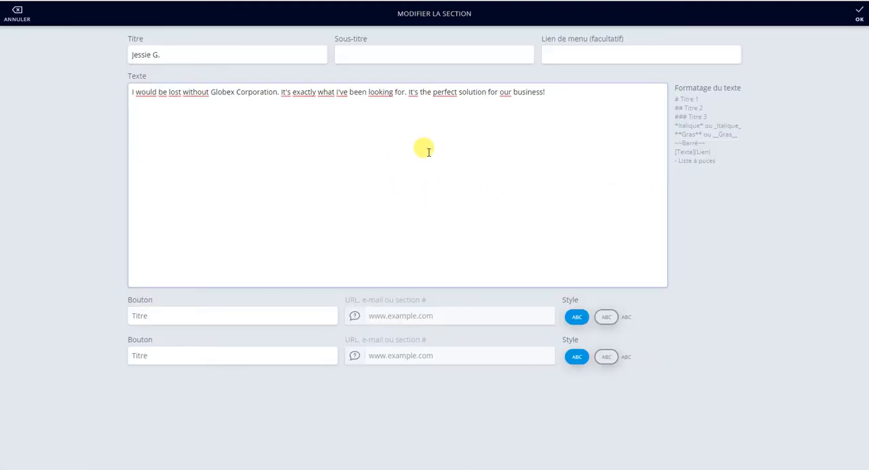
drag(163, 55, 106, 54)
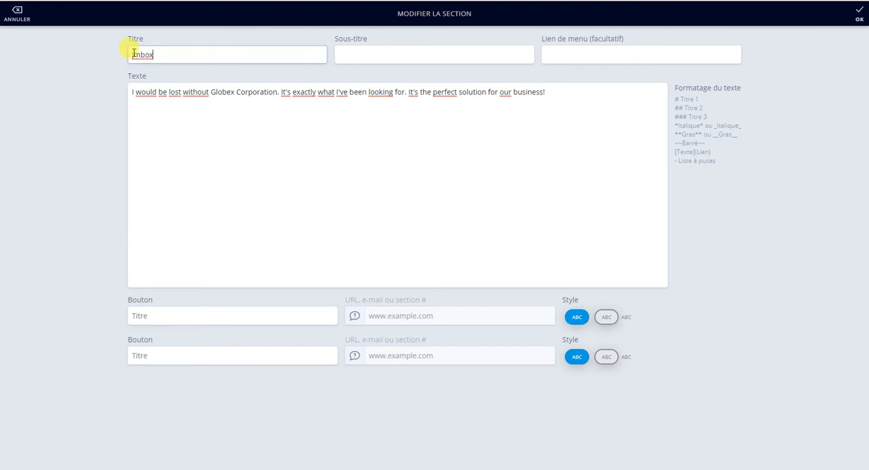
click(129, 54)
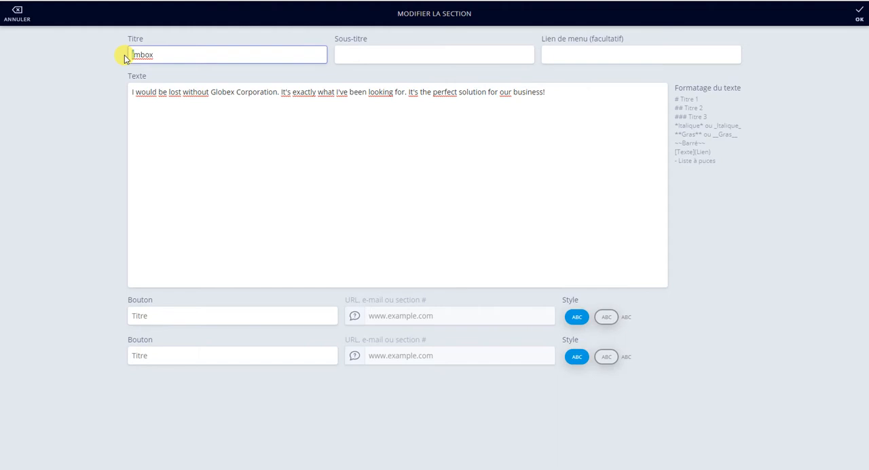
text(J)
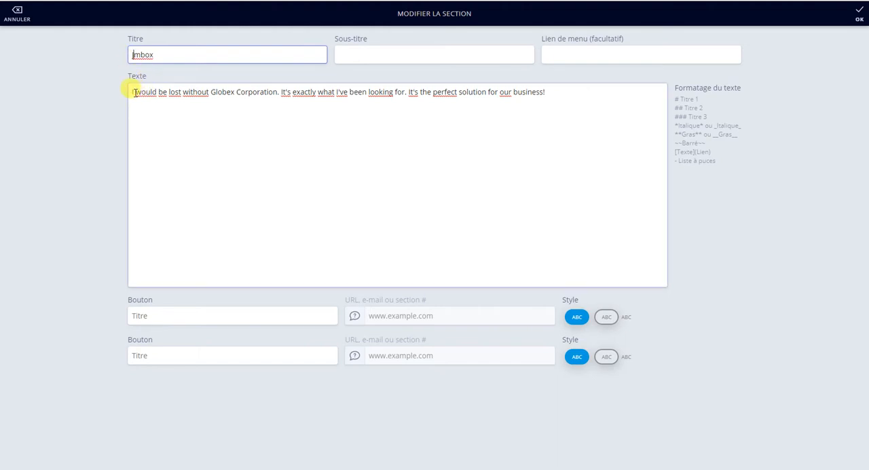
drag(130, 90, 549, 107)
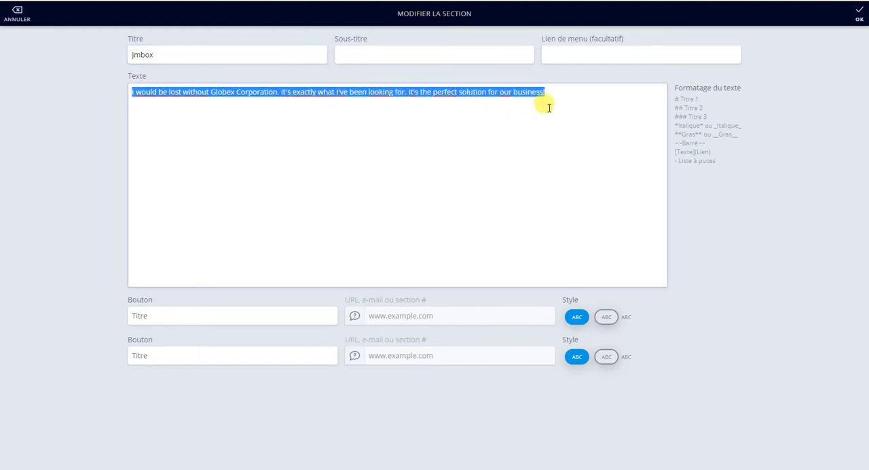
text(r)
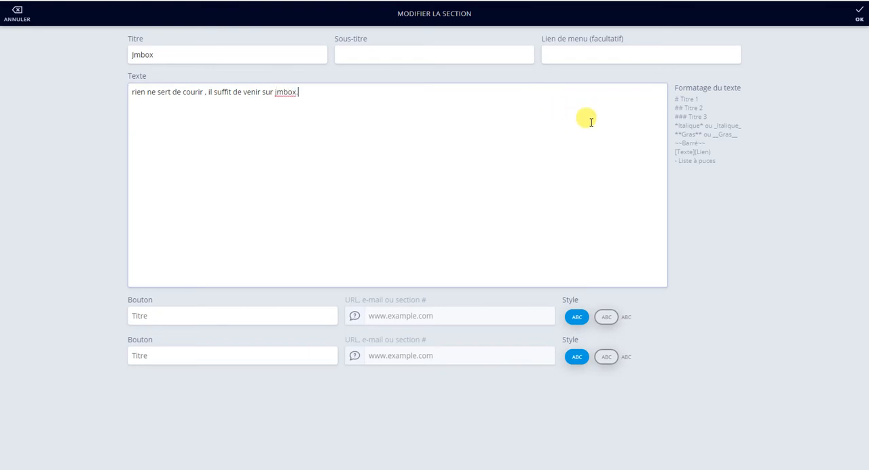
click(855, 21)
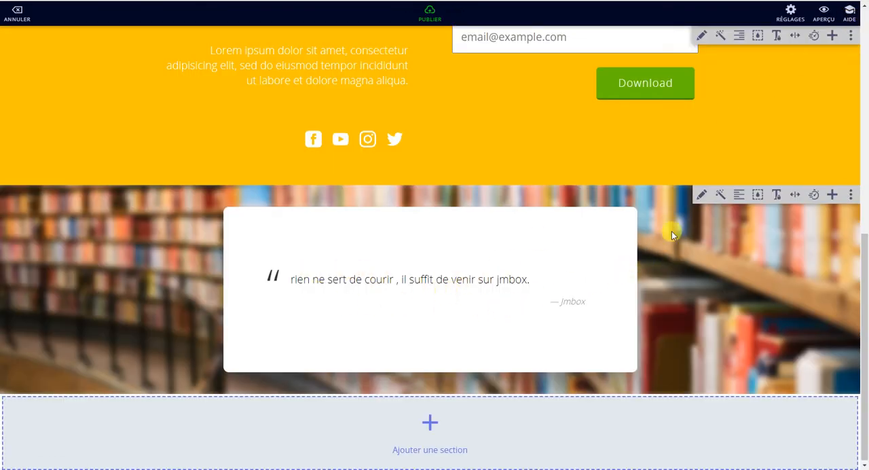
Step: Try the quote section's other text styles and alignments and return it to the quotation style
click(721, 196)
click(722, 198)
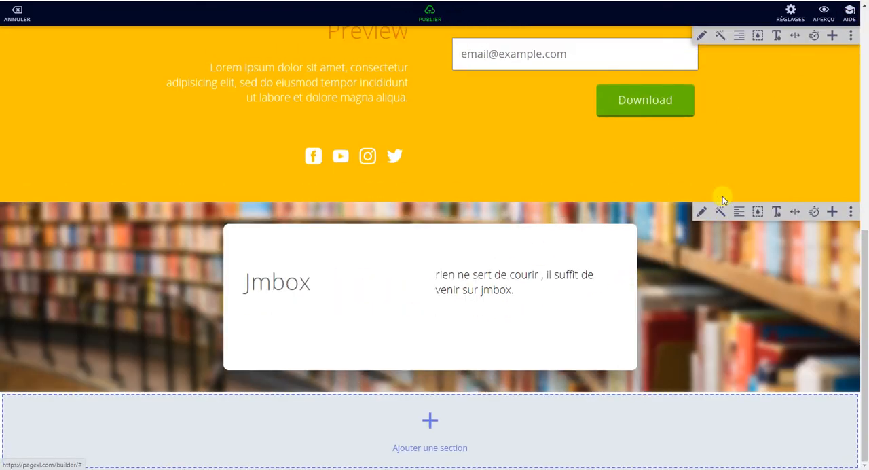
click(720, 210)
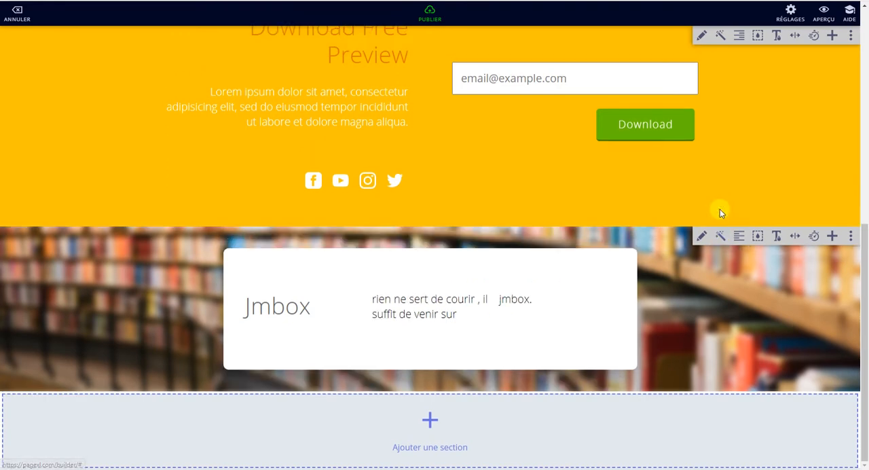
click(721, 235)
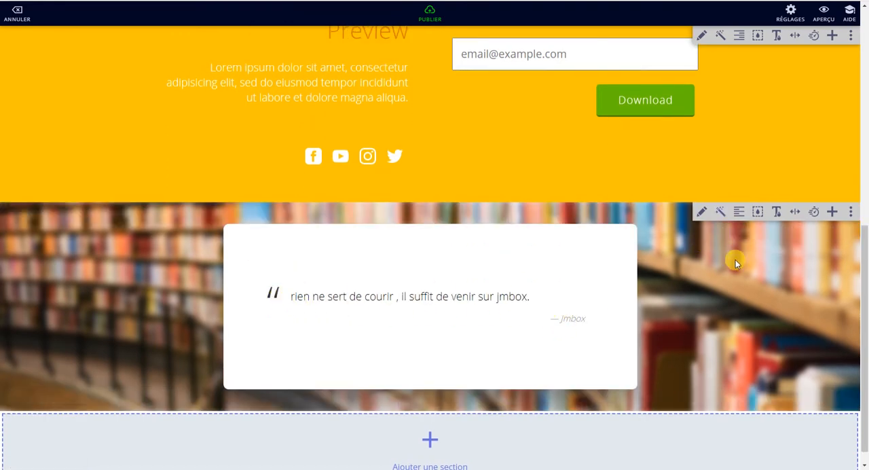
click(739, 213)
click(740, 214)
click(740, 214)
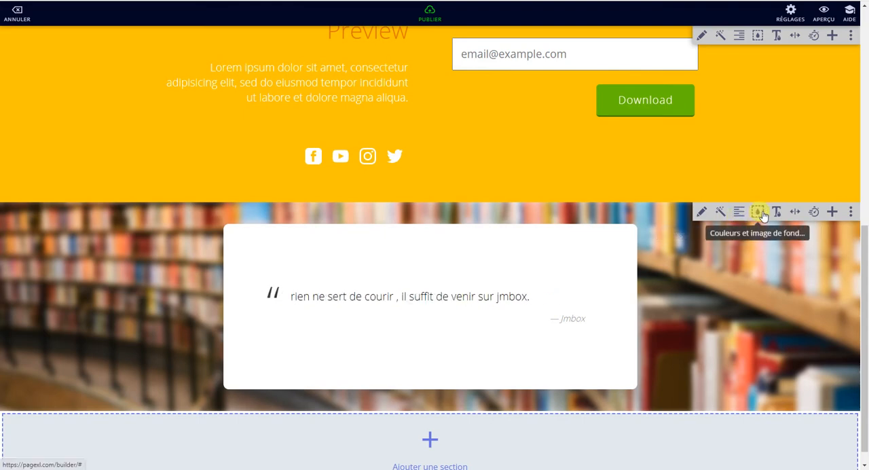
Step: Add the dark About Me image section with a round portrait below the quote section
scroll(502, 393, down, 1)
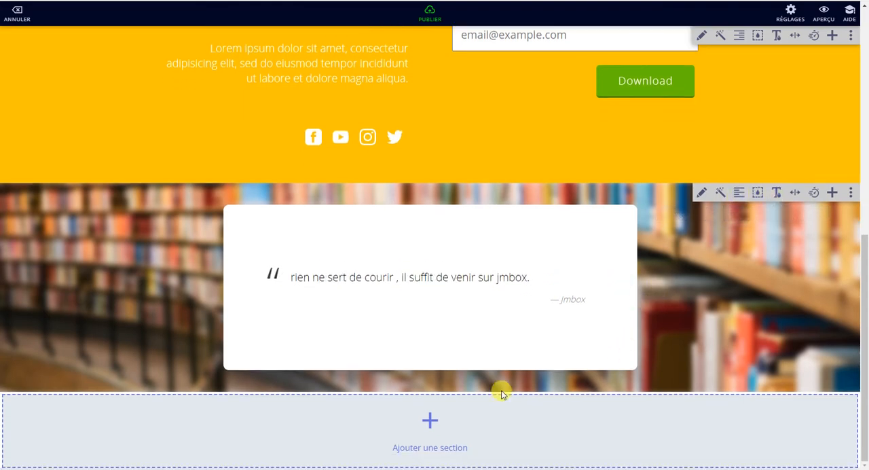
click(434, 417)
scroll(444, 272, down, 2)
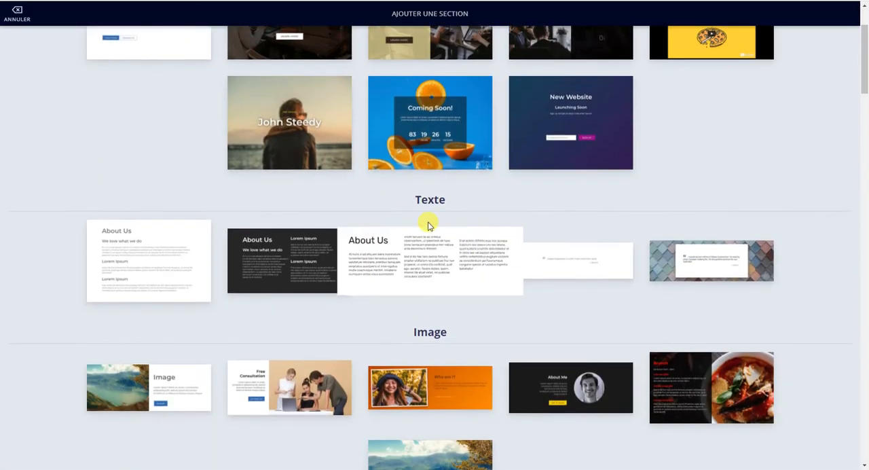
scroll(412, 285, down, 3)
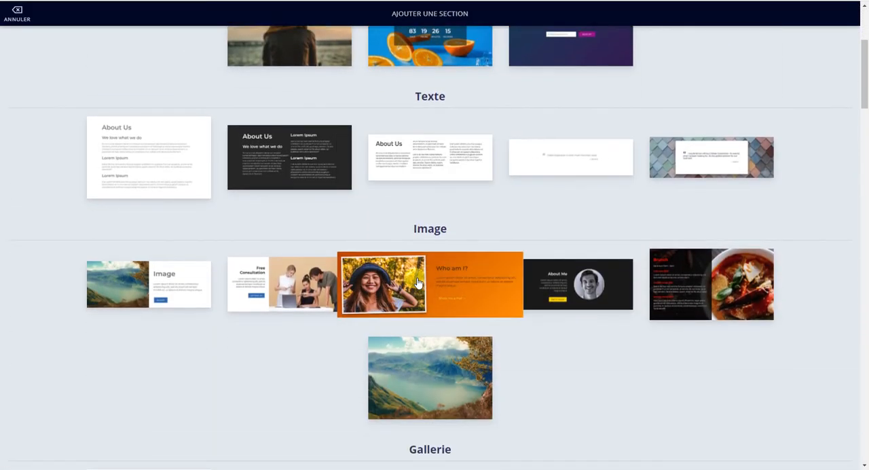
click(579, 283)
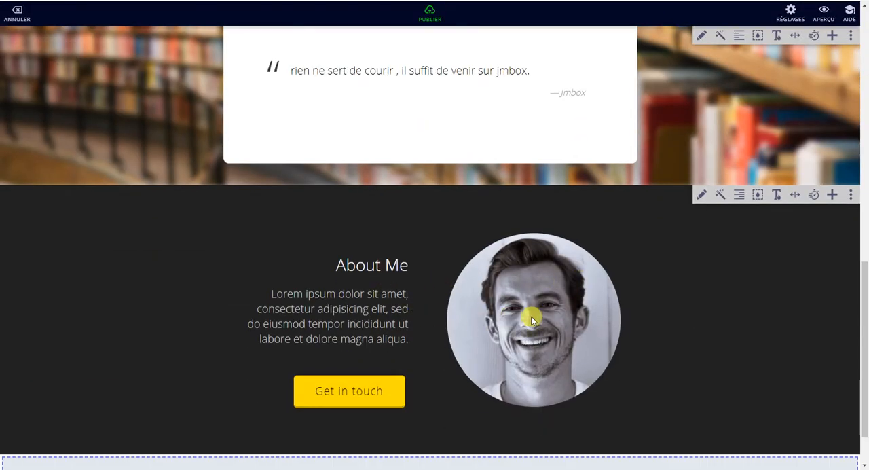
Step: Try the other photo frame styles on the About Me section and return to the round portrait
click(721, 195)
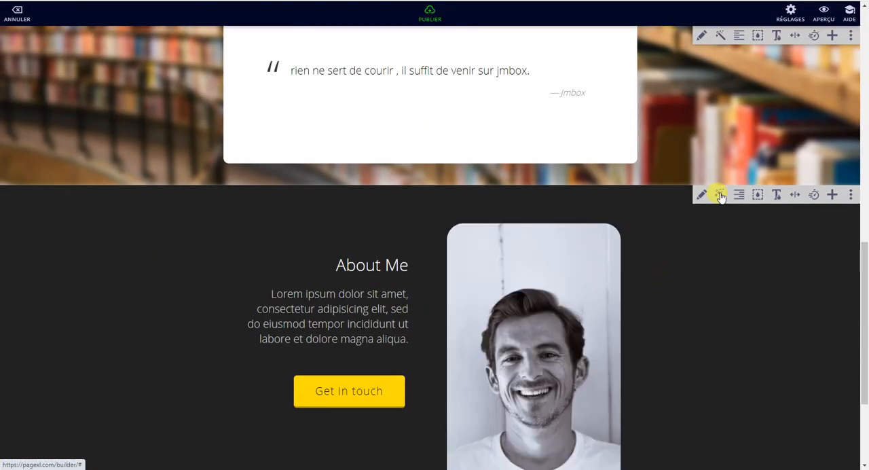
click(721, 195)
click(720, 194)
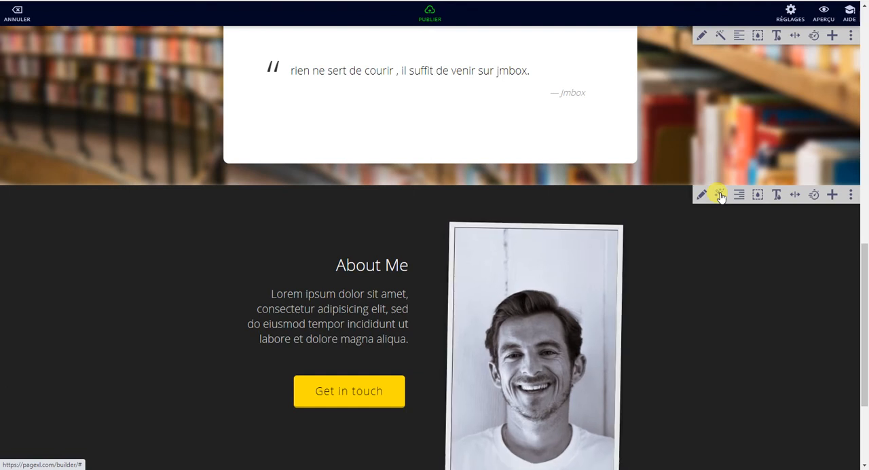
click(721, 195)
click(721, 194)
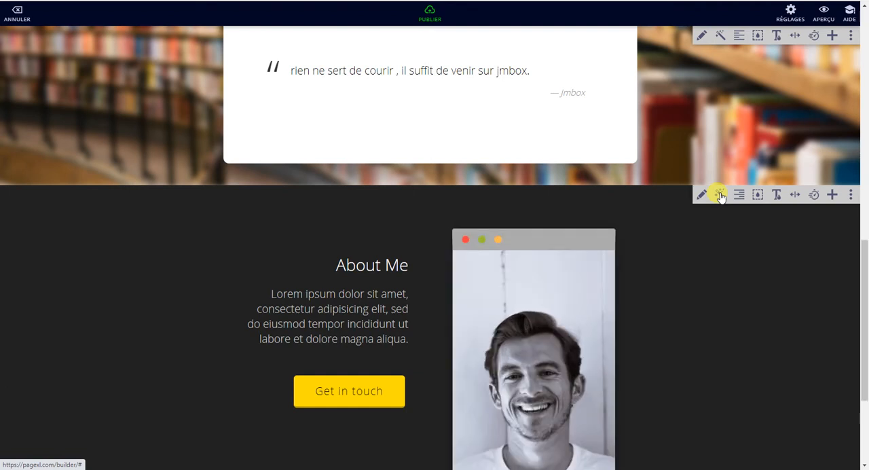
click(721, 195)
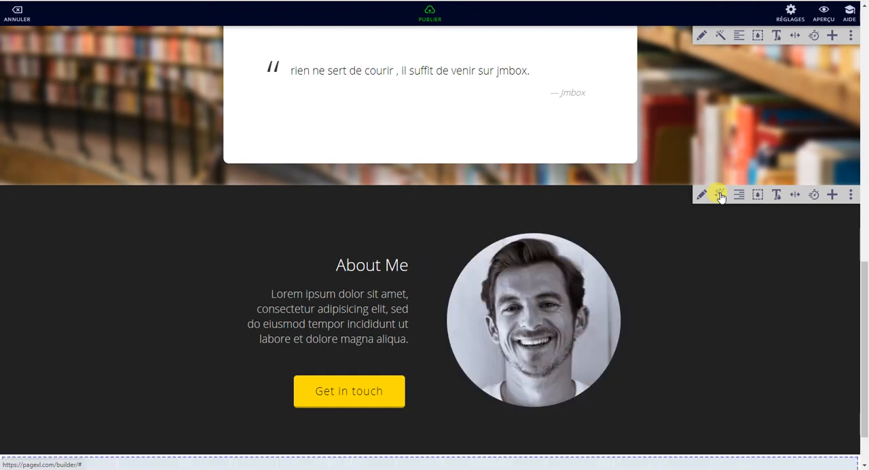
Step: Switch the About Me section's layout to a smaller portrait on the left with the text beside it
click(738, 196)
click(740, 197)
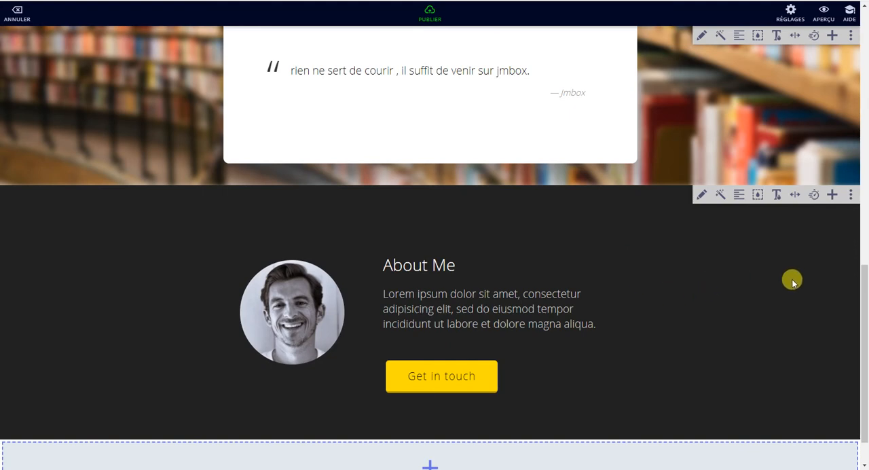
Step: Add the white Portfolio gallery section with round thumbnails and text beside them below the About Me section
scroll(574, 328, down, 1)
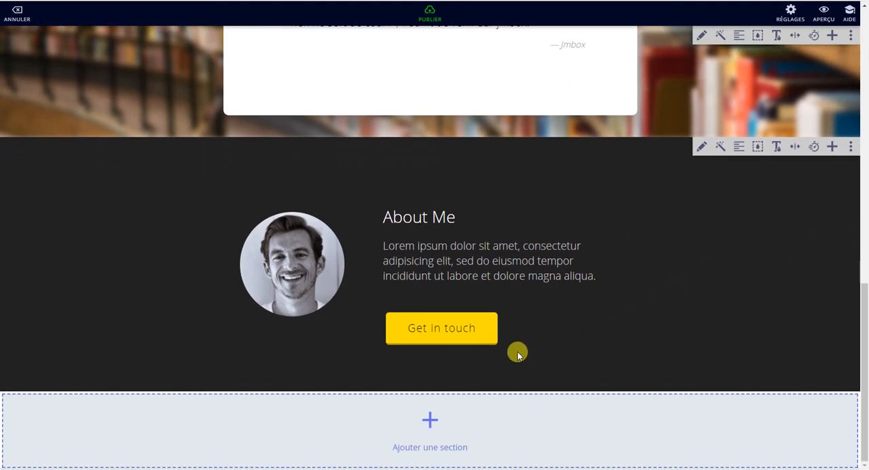
click(427, 421)
scroll(411, 339, down, 4)
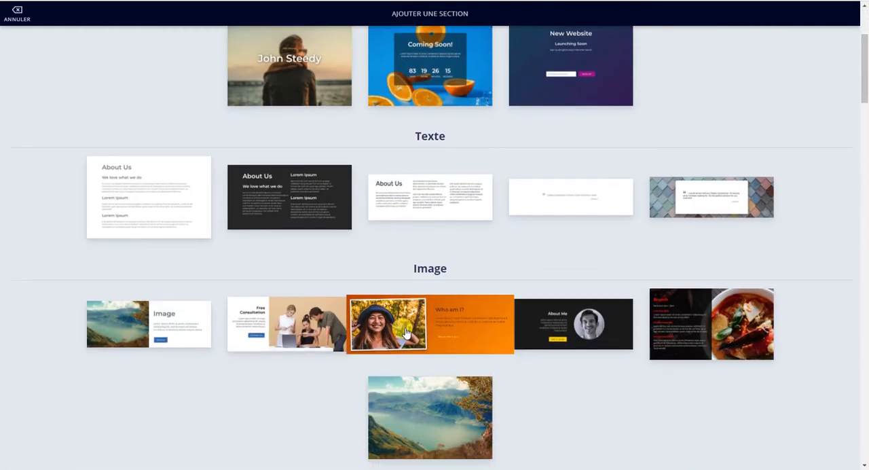
scroll(420, 284, down, 3)
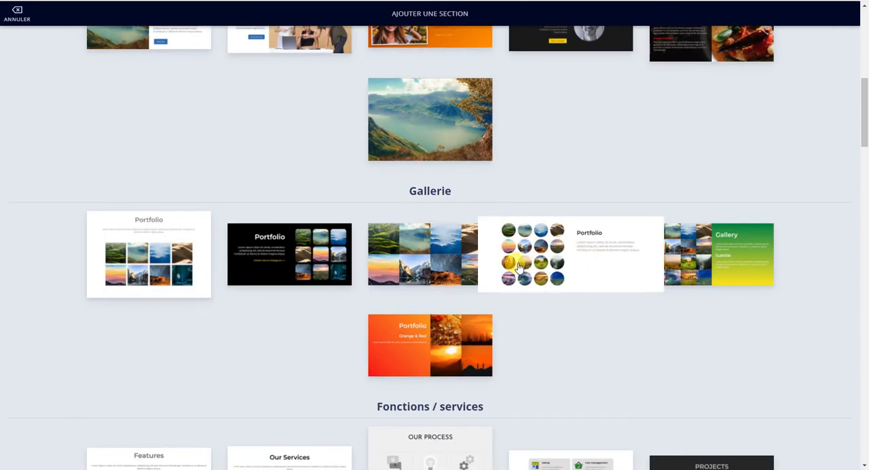
click(597, 247)
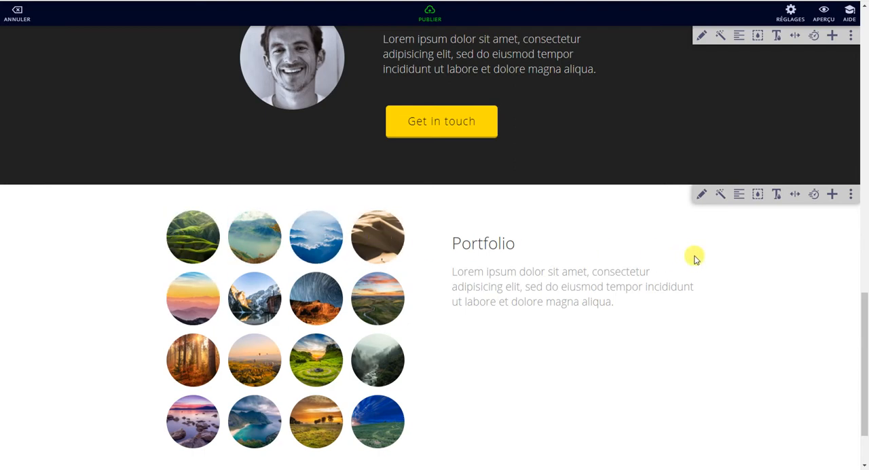
Step: Edit the Portfolio section's content and move the lake photo ahead of the green hills photo
click(701, 195)
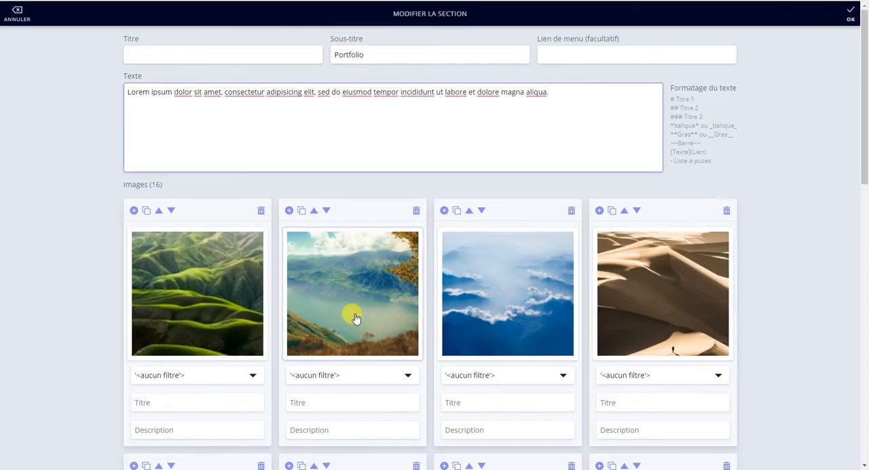
scroll(350, 309, down, 3)
scroll(341, 309, up, 3)
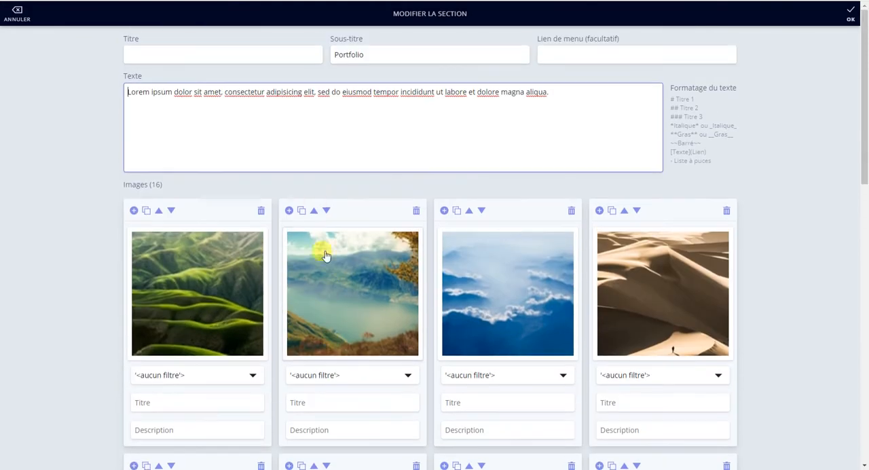
click(313, 210)
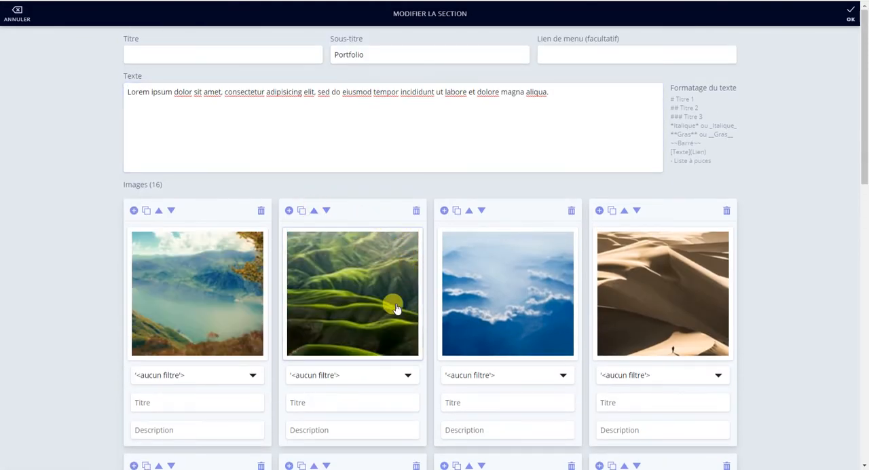
Step: Apply the perpetua filter to the first gallery image, the lake photo, and save the Portfolio section
scroll(392, 299, down, 5)
click(372, 293)
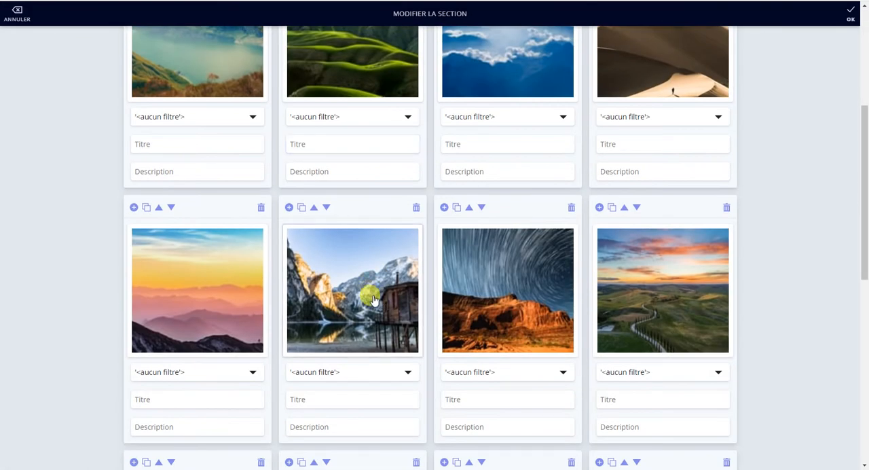
scroll(373, 299, up, 3)
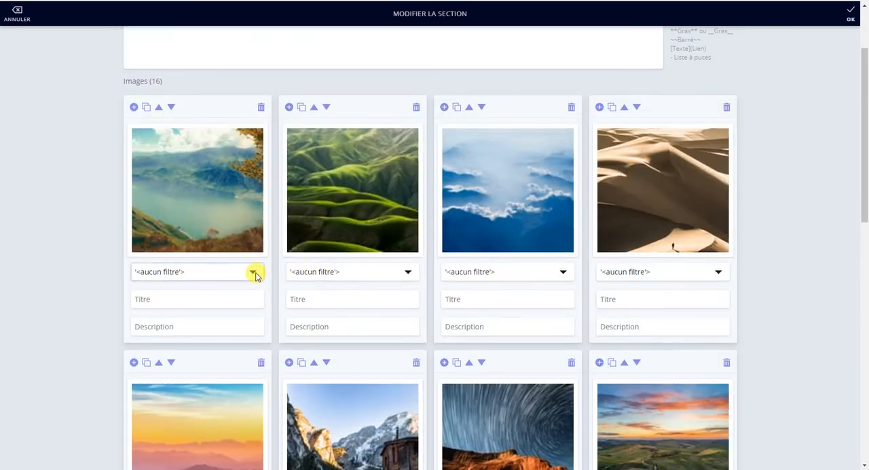
click(253, 271)
scroll(208, 196, down, 1)
click(208, 226)
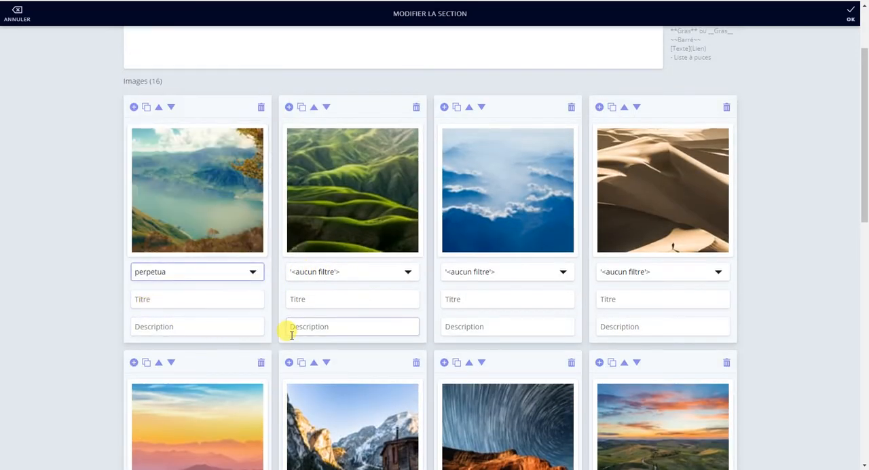
scroll(285, 326, down, 3)
scroll(290, 335, down, 2)
scroll(291, 335, up, 7)
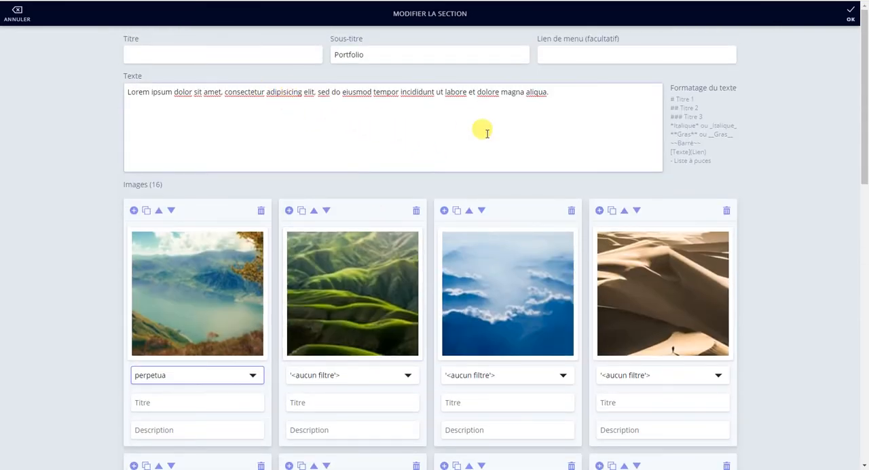
click(849, 13)
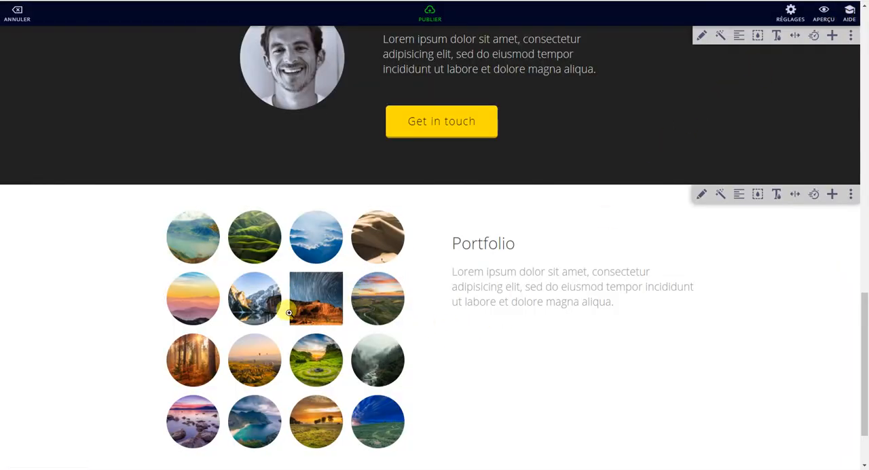
Step: View the gallery's mountain lake photo enlarged, browse to the following picture and close the viewer
click(255, 306)
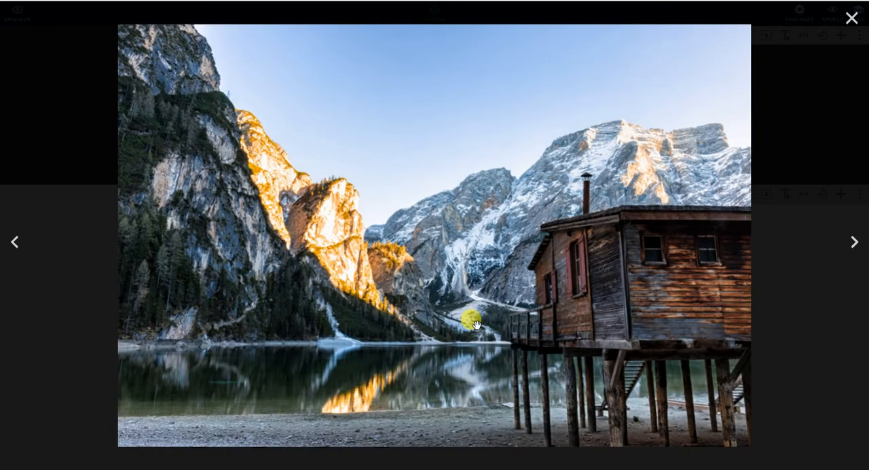
click(854, 243)
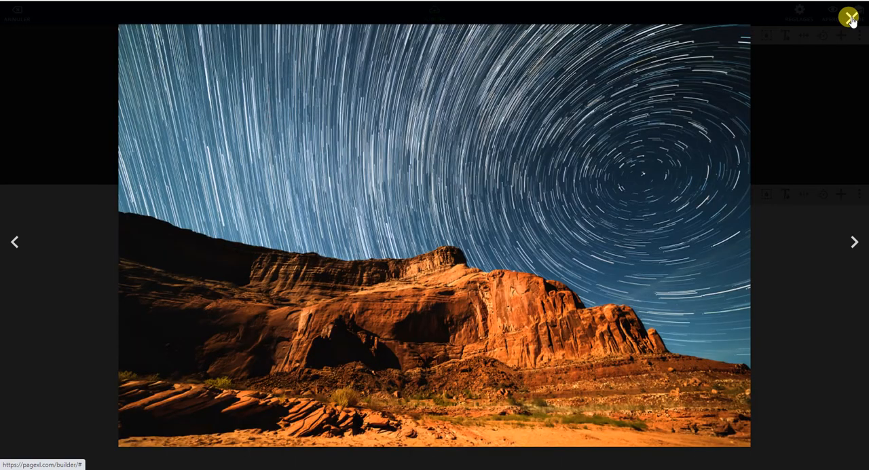
click(851, 18)
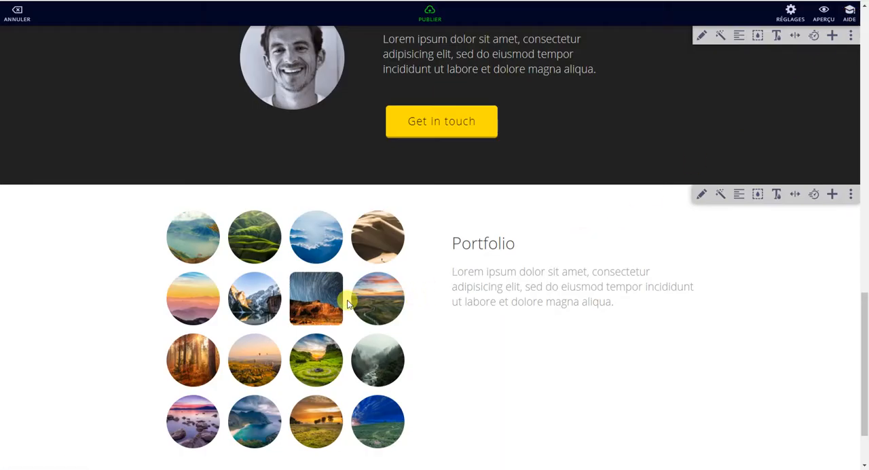
Step: Add the Features section with three icon columns from the Fonctions / services category below the Portfolio section
scroll(564, 351, down, 1)
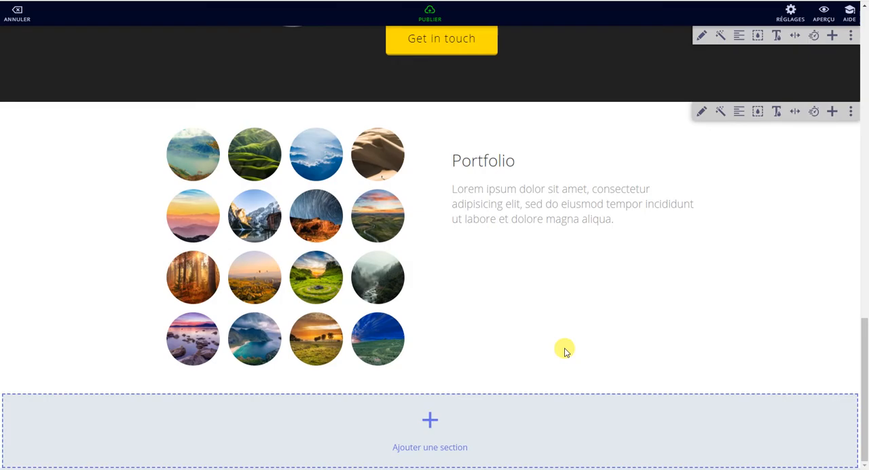
click(430, 420)
scroll(501, 351, down, 4)
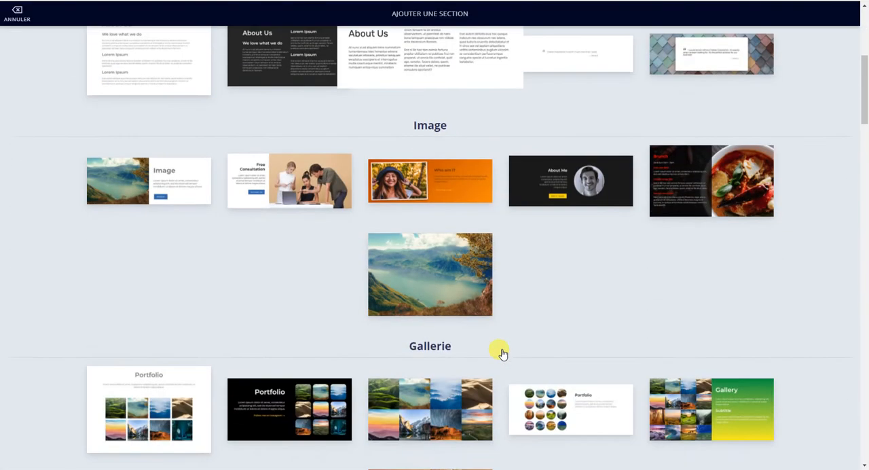
scroll(502, 352, down, 4)
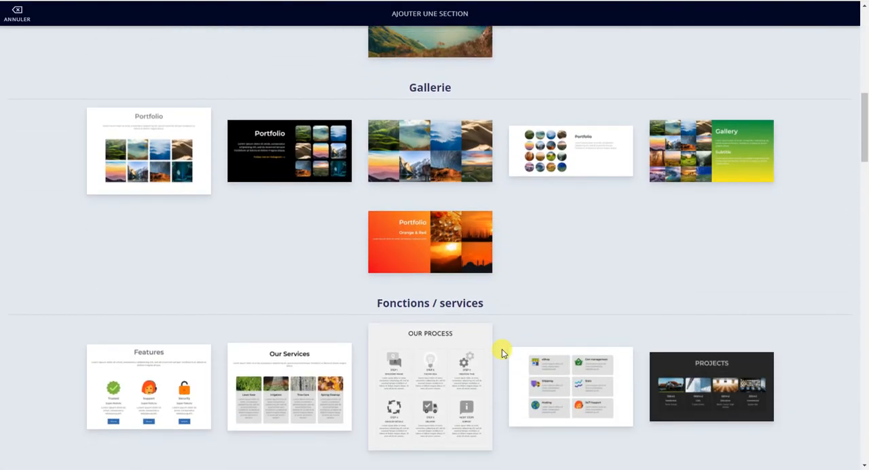
scroll(502, 349, up, 2)
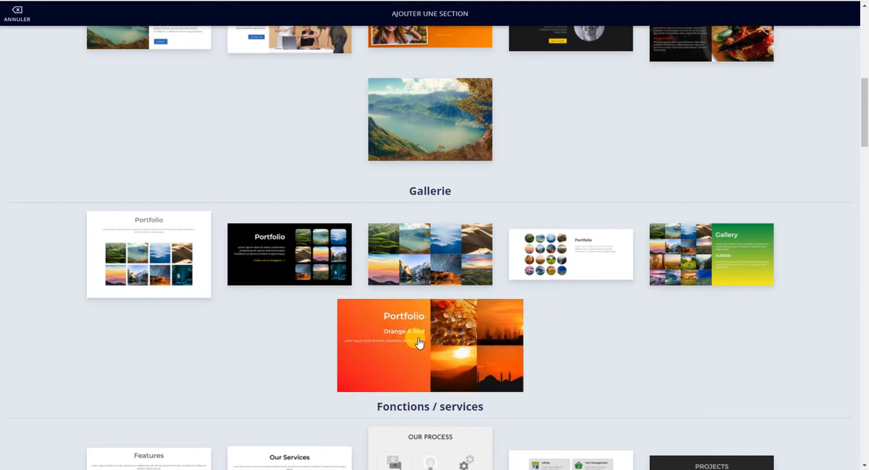
scroll(478, 360, down, 2)
scroll(484, 365, down, 2)
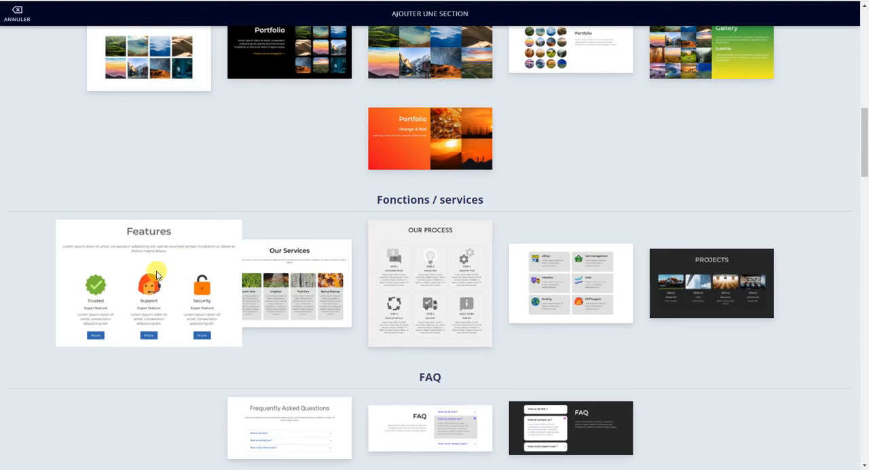
click(157, 274)
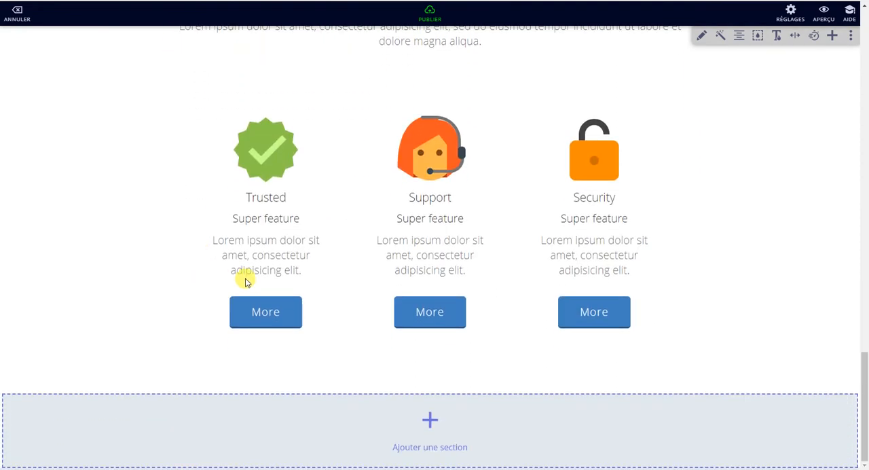
scroll(271, 278, up, 3)
click(701, 38)
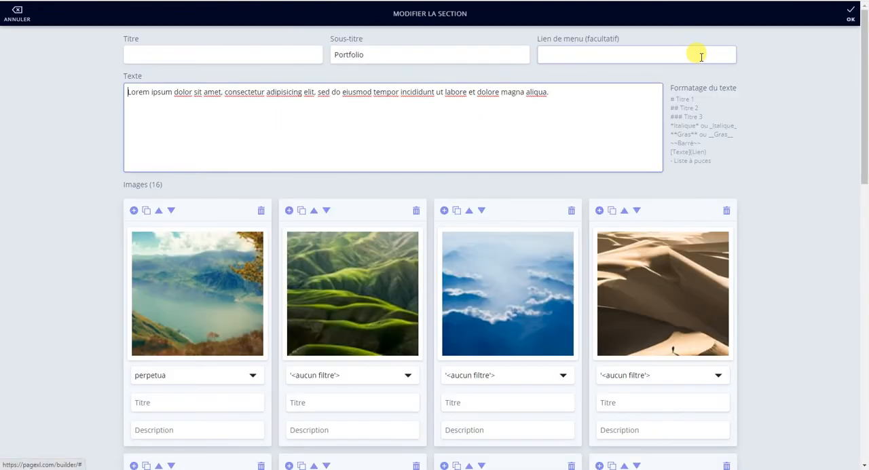
click(850, 14)
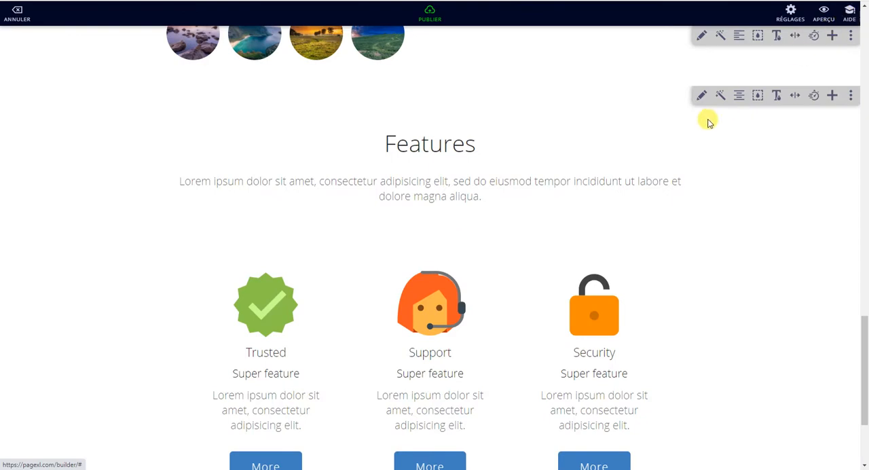
Step: Replace the Support feature's image with the dark smartphone icon and move that feature ahead of Trusted
click(702, 97)
scroll(448, 193, down, 3)
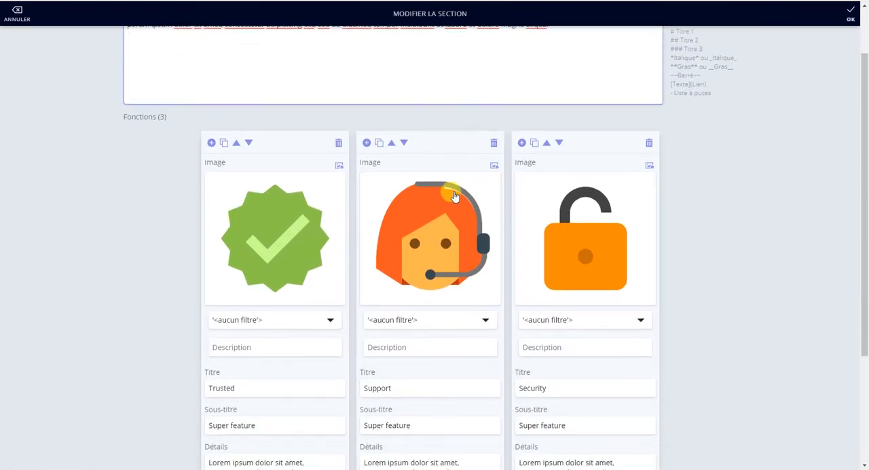
click(442, 203)
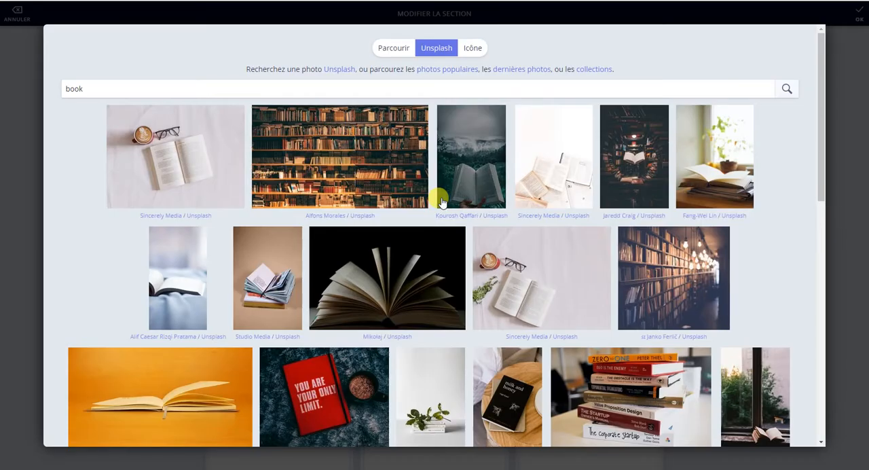
click(476, 50)
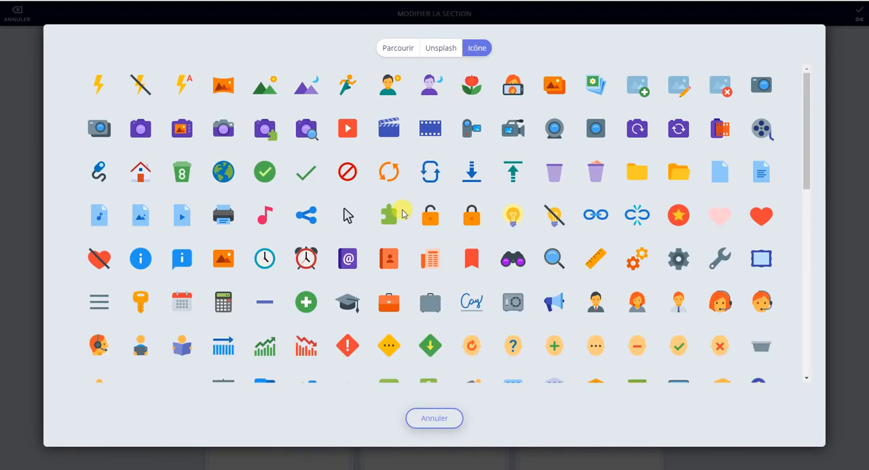
scroll(401, 213, down, 3)
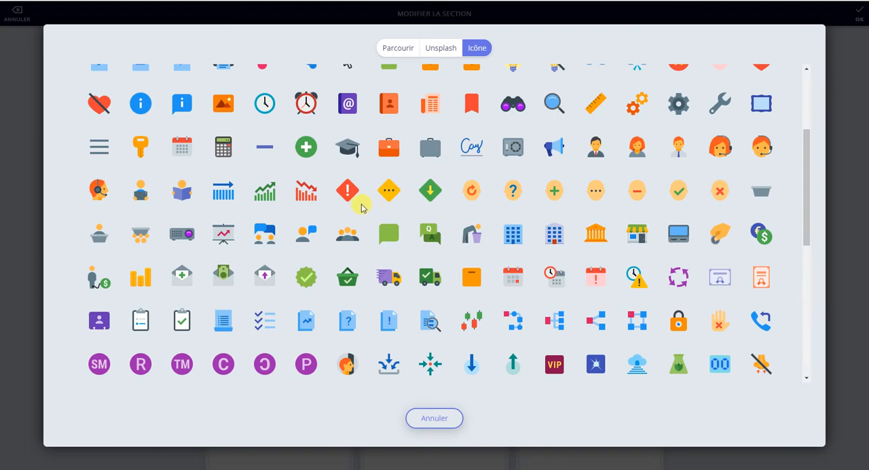
scroll(366, 207, down, 5)
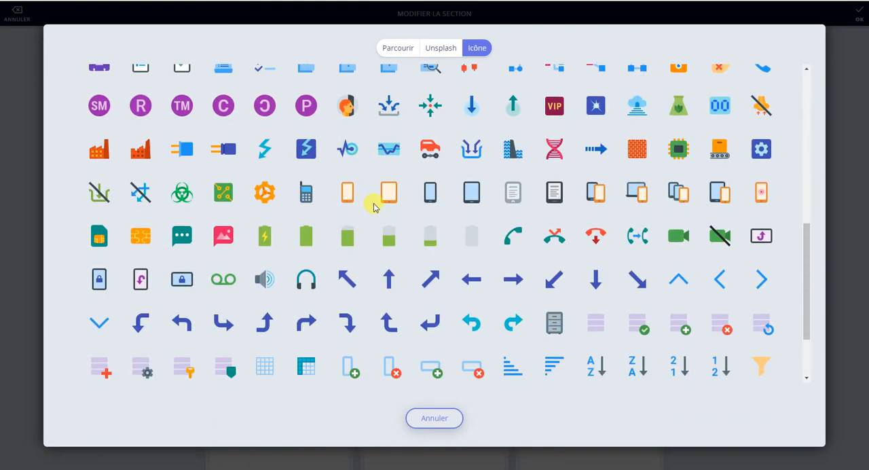
click(430, 195)
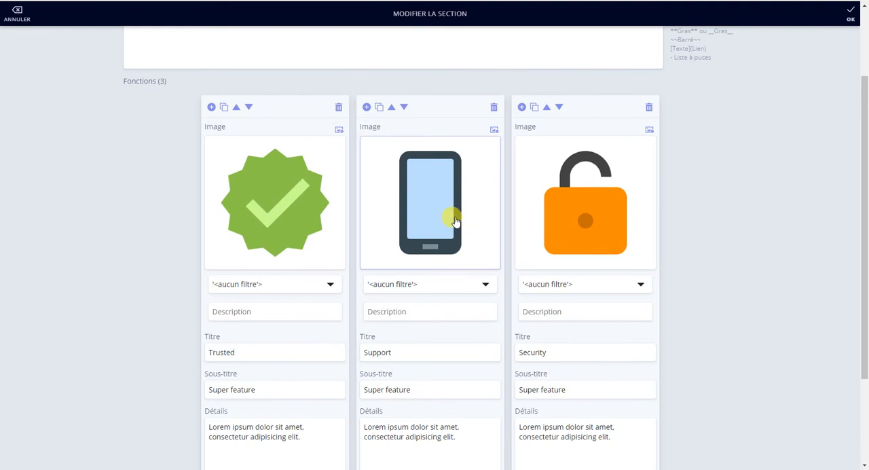
click(392, 107)
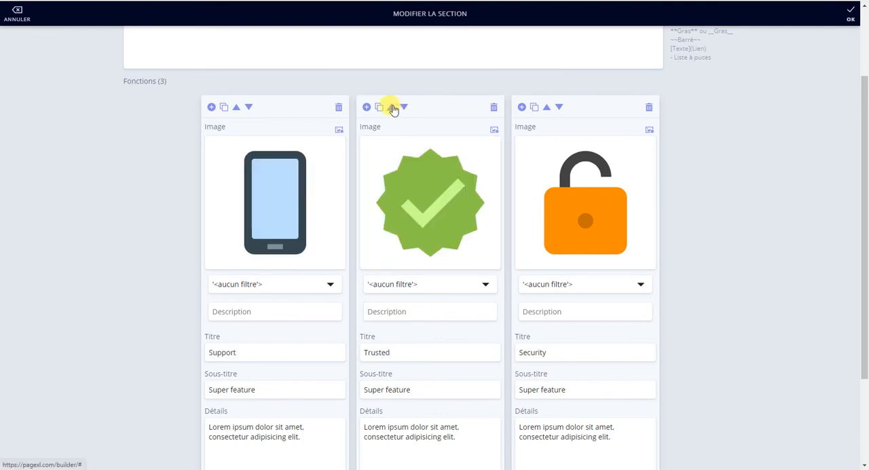
Step: Replace the Security feature's padlock image with the teal SIM card icon
click(550, 188)
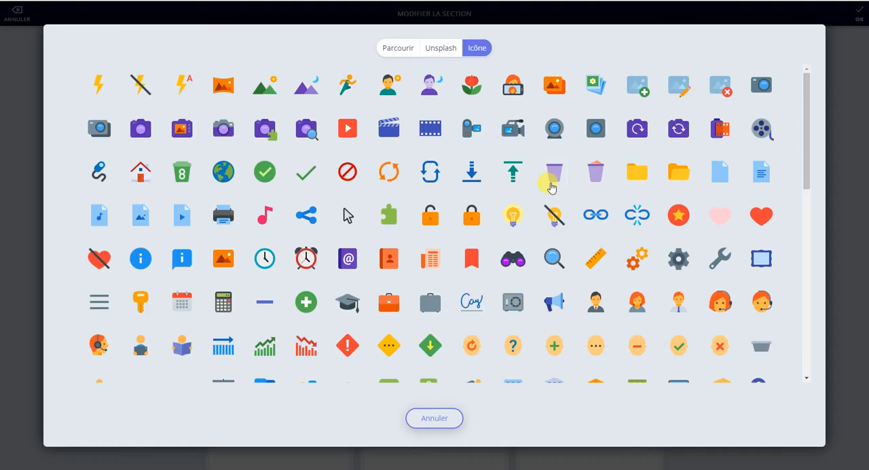
scroll(428, 275, down, 5)
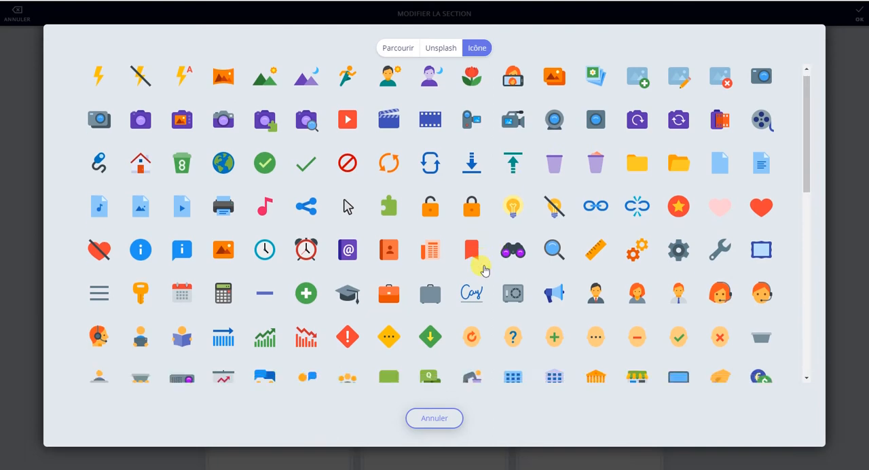
scroll(484, 271, down, 3)
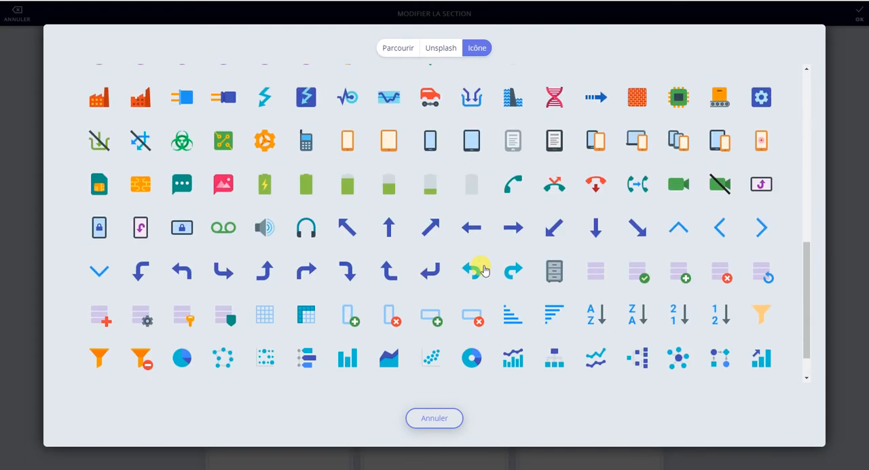
scroll(484, 270, down, 1)
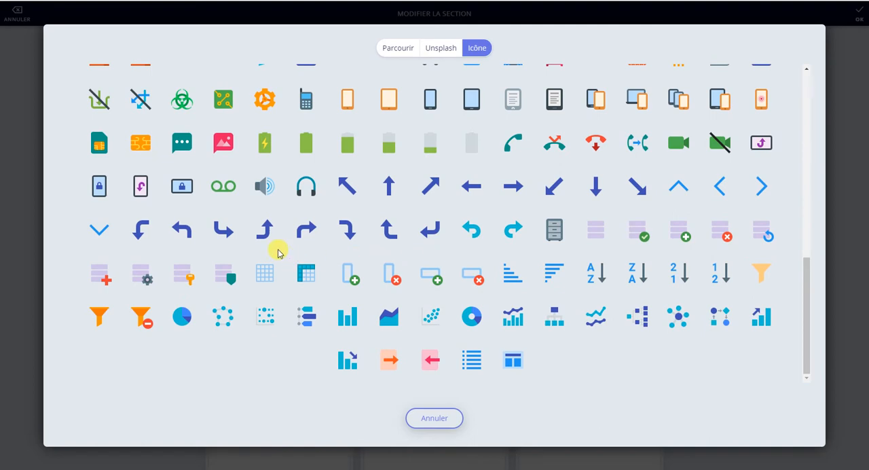
click(102, 142)
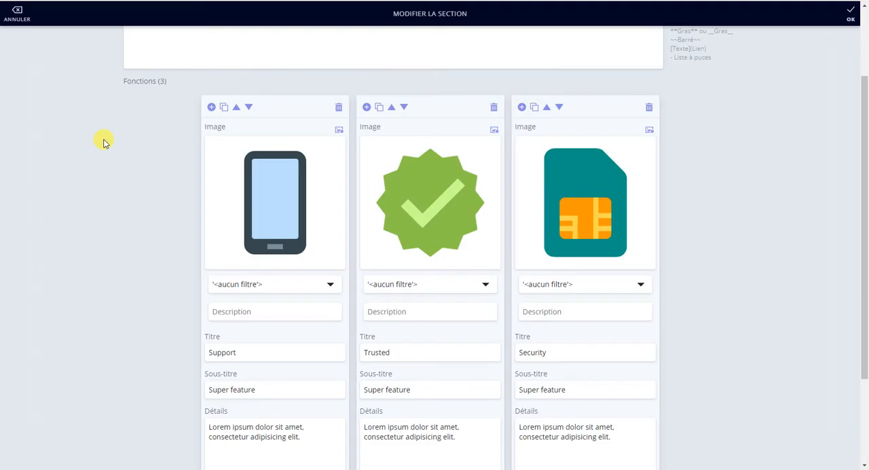
Step: Save the edited Features section and postpone the mini-tutorial
scroll(536, 306, down, 1)
scroll(543, 330, down, 1)
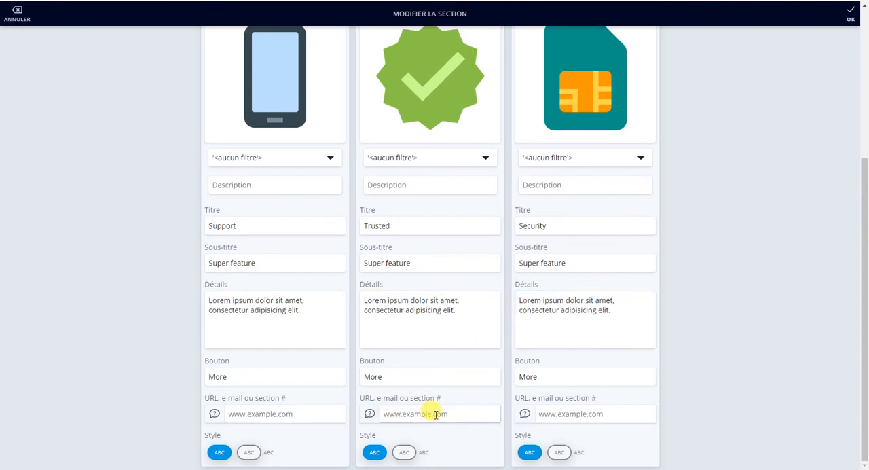
scroll(459, 375, up, 4)
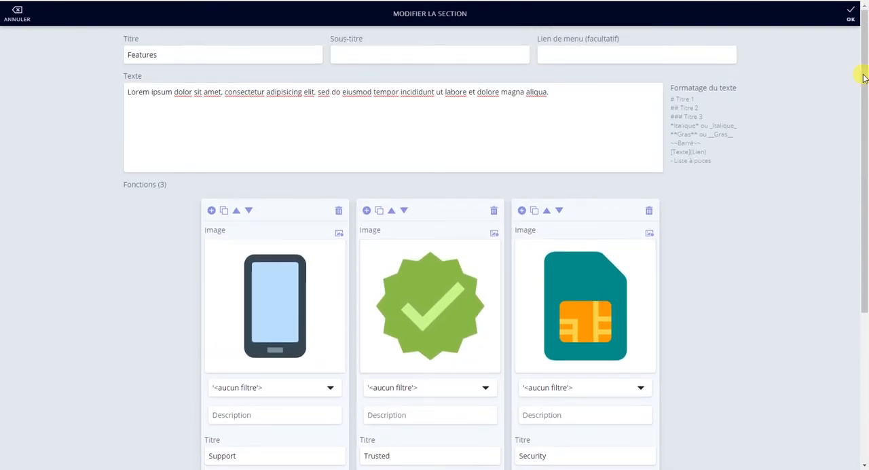
click(851, 15)
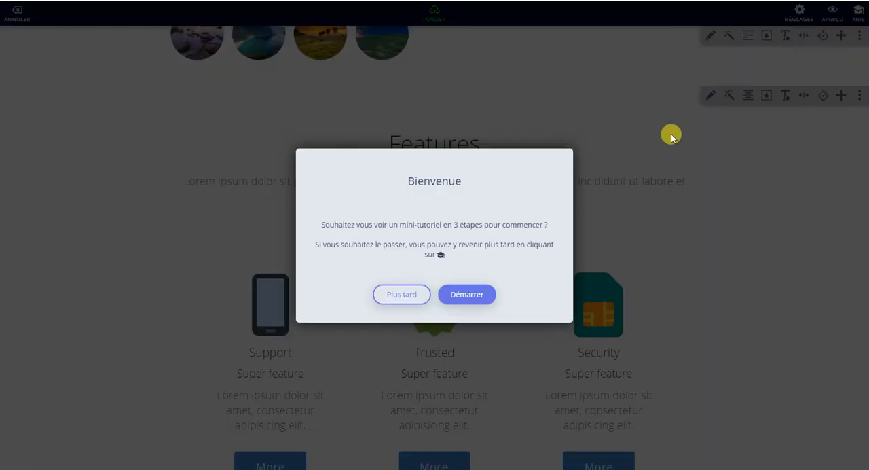
click(412, 294)
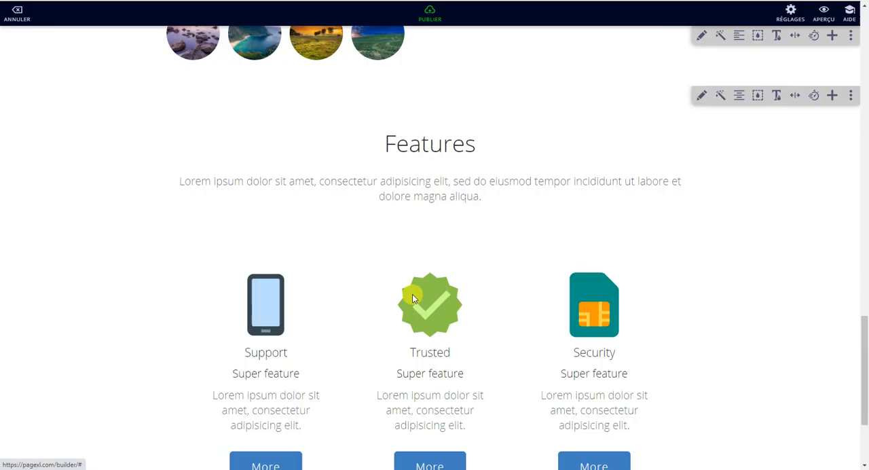
Step: Cycle the Features section's style to dotted, rounded outlines around the three feature columns
scroll(655, 185, down, 2)
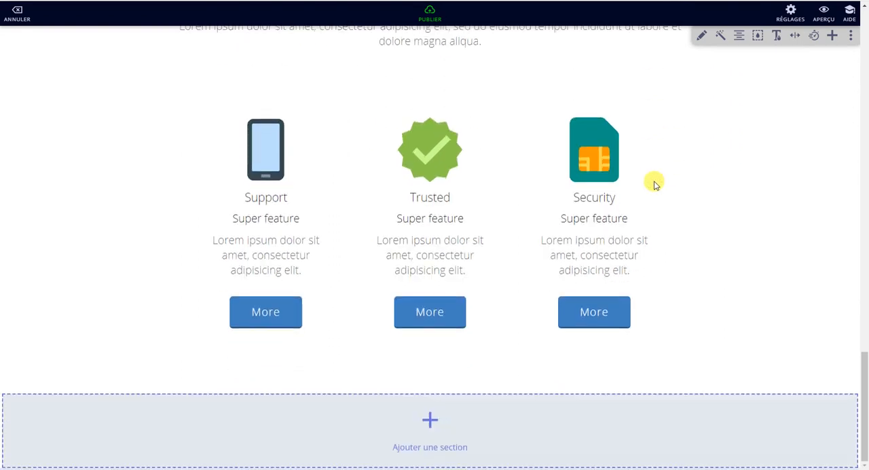
scroll(654, 180, up, 2)
scroll(621, 170, down, 1)
scroll(710, 107, up, 1)
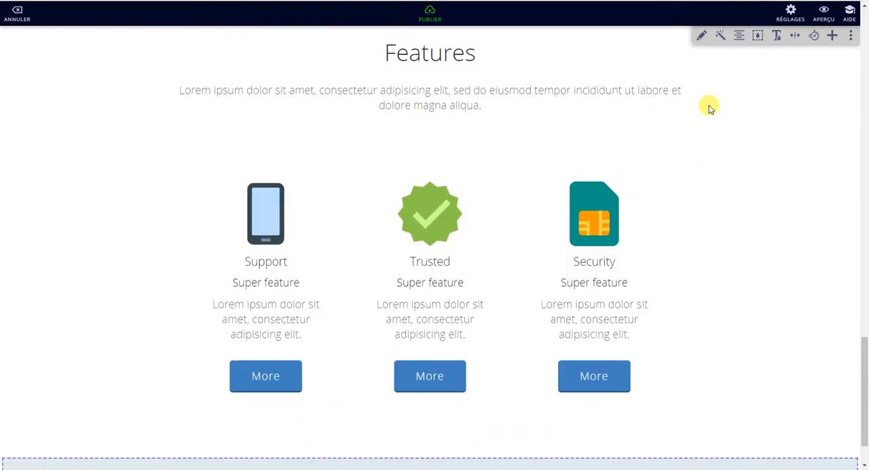
click(720, 95)
click(721, 95)
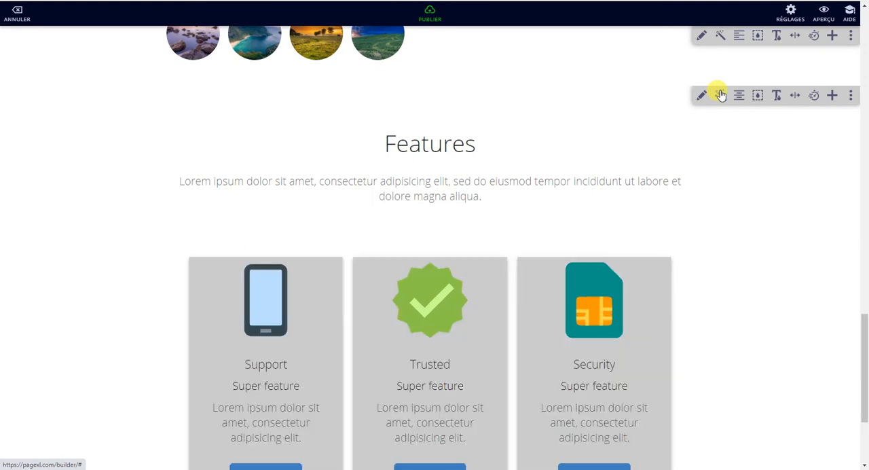
click(720, 95)
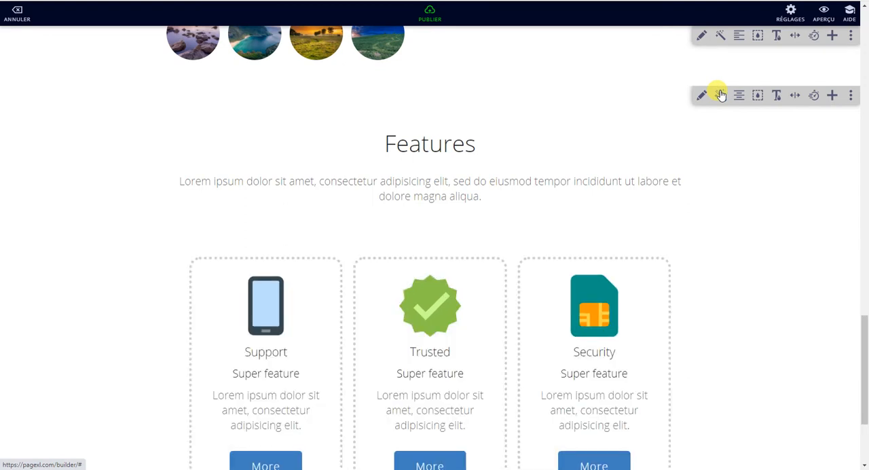
click(720, 95)
click(721, 95)
click(721, 95)
Step: Cycle the Features section's alignment to left, with each icon to the left of its text
click(740, 97)
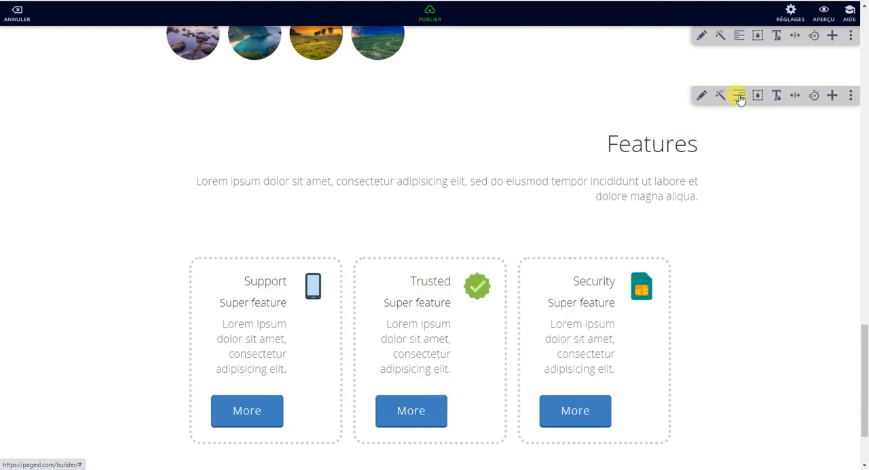
click(740, 97)
click(739, 97)
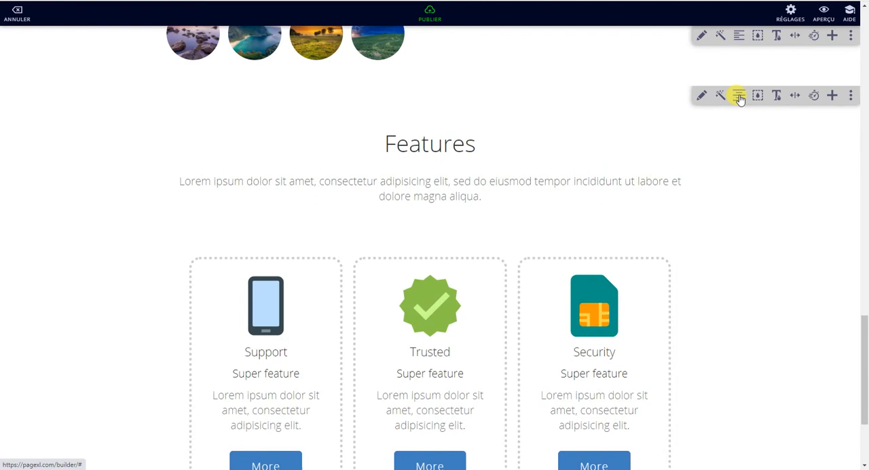
click(739, 97)
click(739, 97)
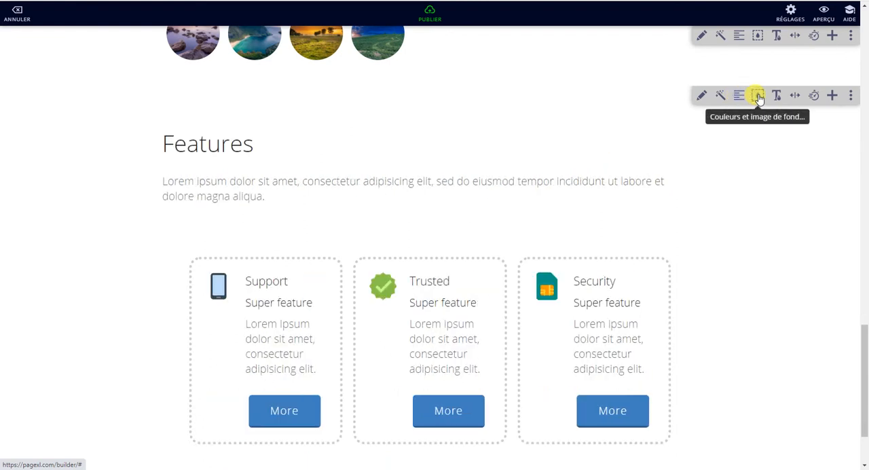
Step: Give the Features section a green background with RGB 64, 194, 103 and an opacity of 62
click(758, 96)
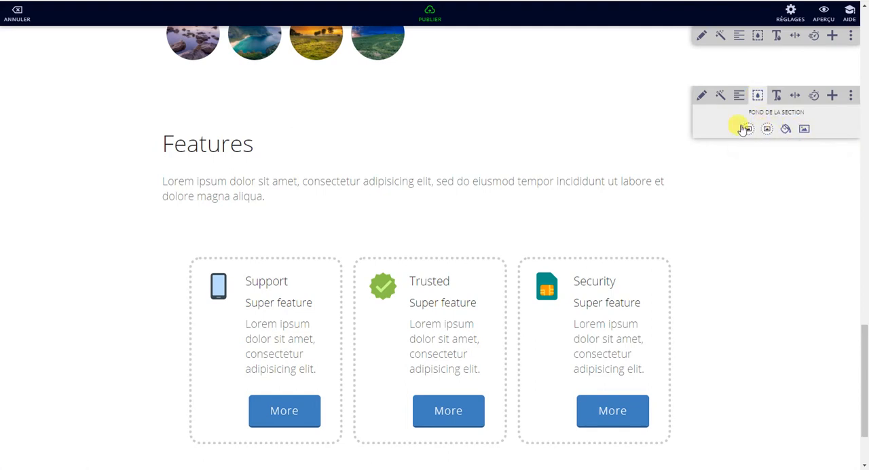
click(745, 129)
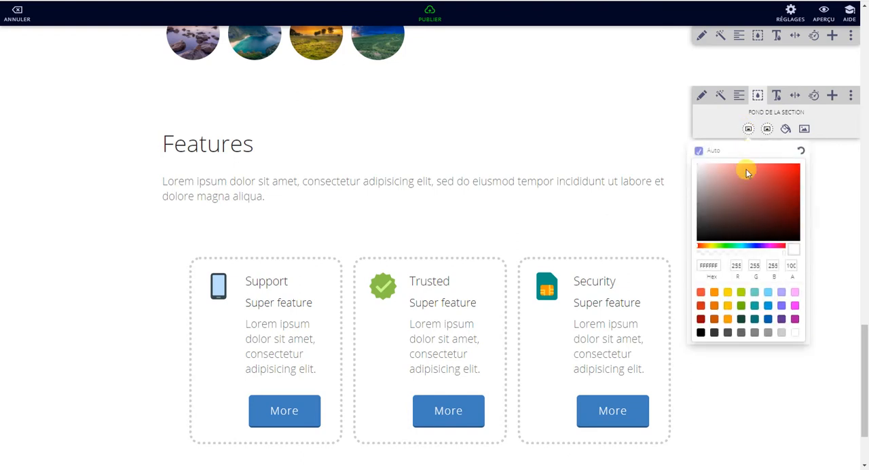
click(703, 247)
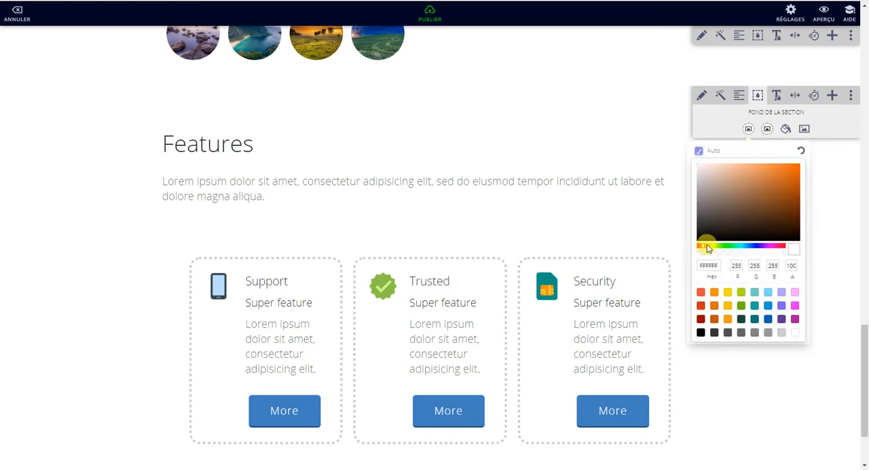
drag(715, 246, 734, 245)
click(783, 176)
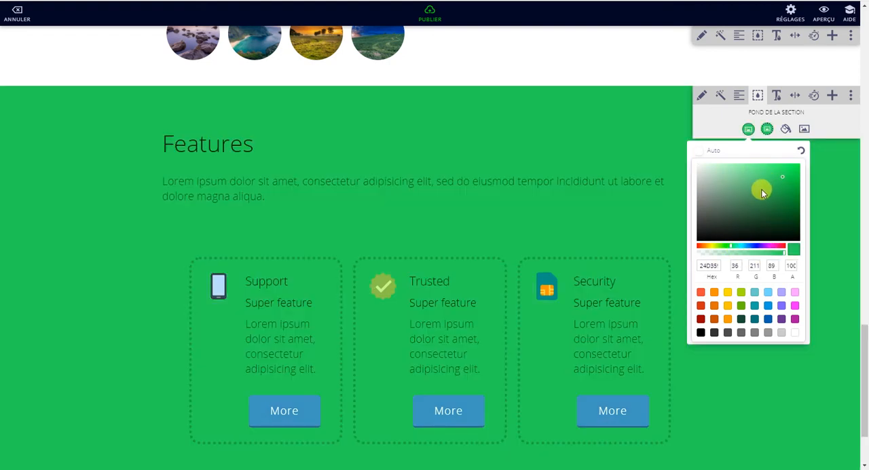
click(749, 185)
click(767, 182)
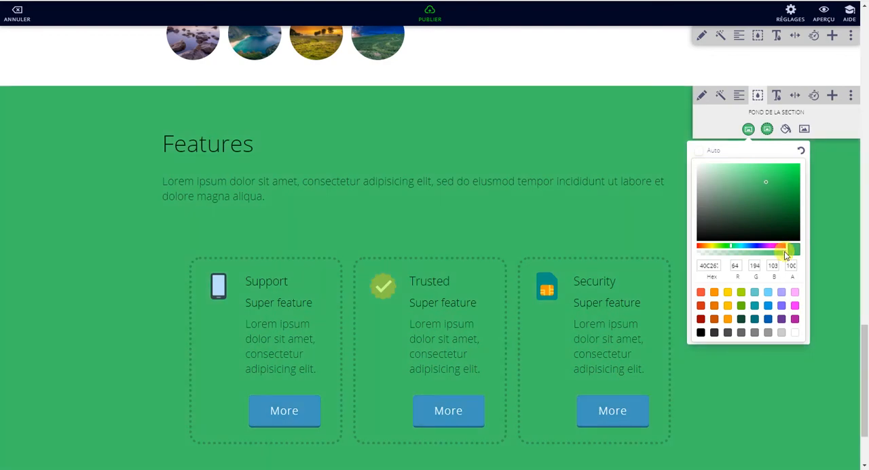
drag(785, 253, 752, 252)
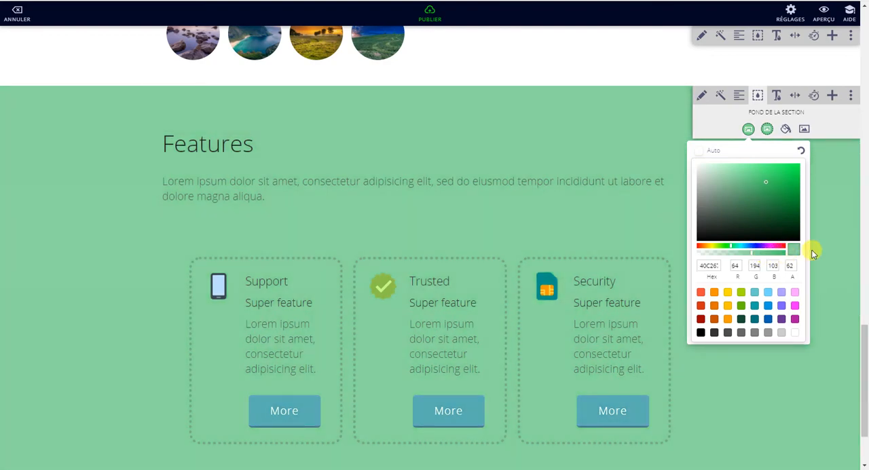
click(847, 206)
Step: Add the white Frequently Asked Questions section from the FAQ category below the Features section
scroll(687, 207, down, 2)
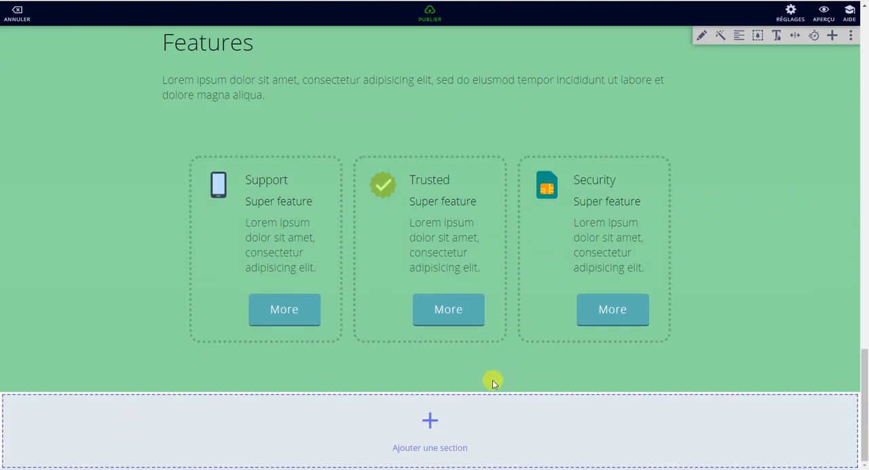
click(430, 421)
scroll(476, 292, down, 5)
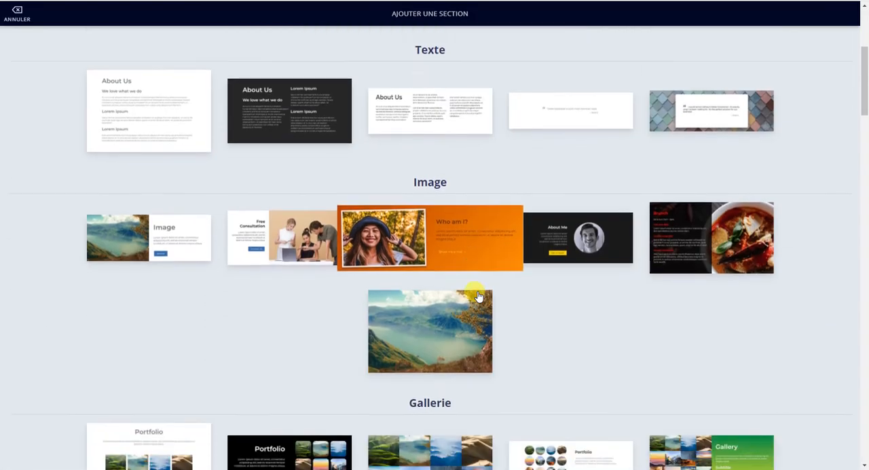
scroll(478, 296, down, 4)
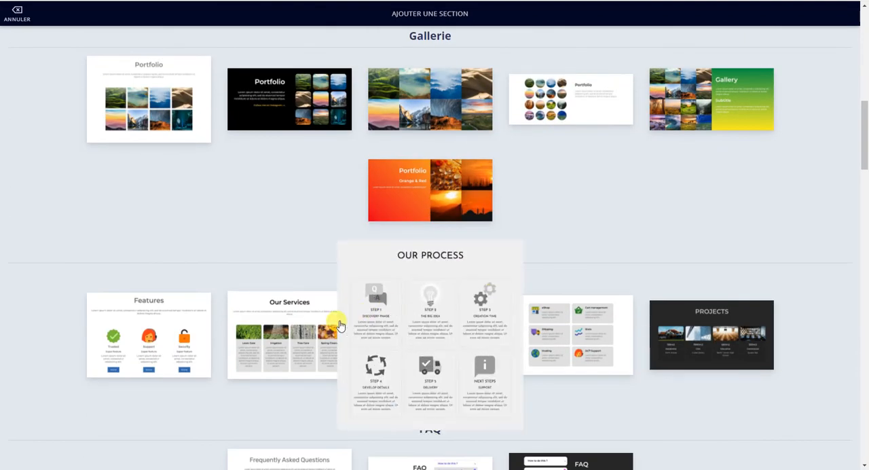
scroll(601, 297, down, 3)
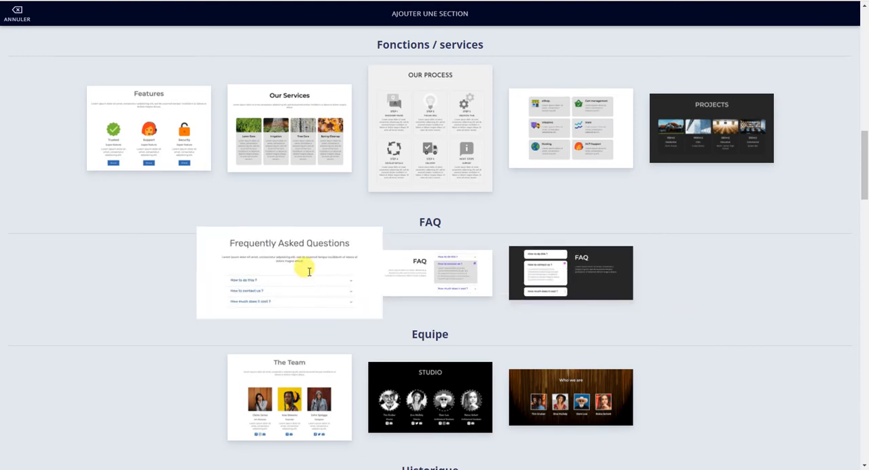
click(309, 271)
scroll(489, 263, down, 2)
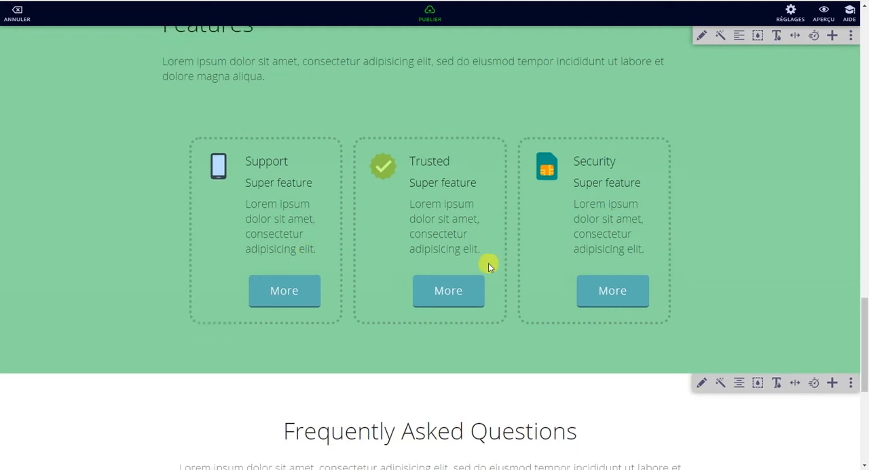
Step: Delete the green Features section from the page
scroll(712, 190, up, 3)
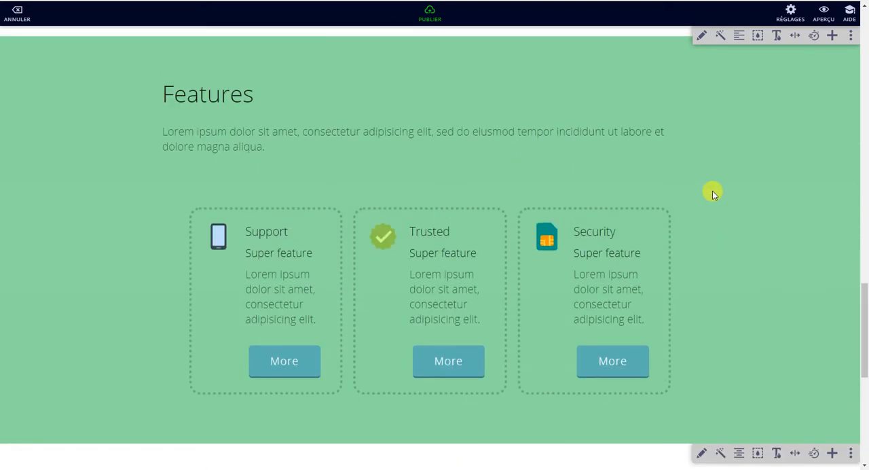
click(851, 45)
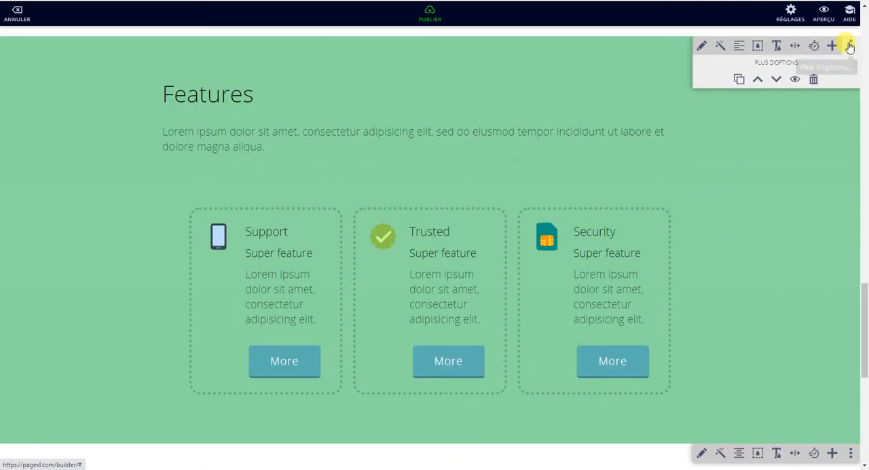
click(814, 80)
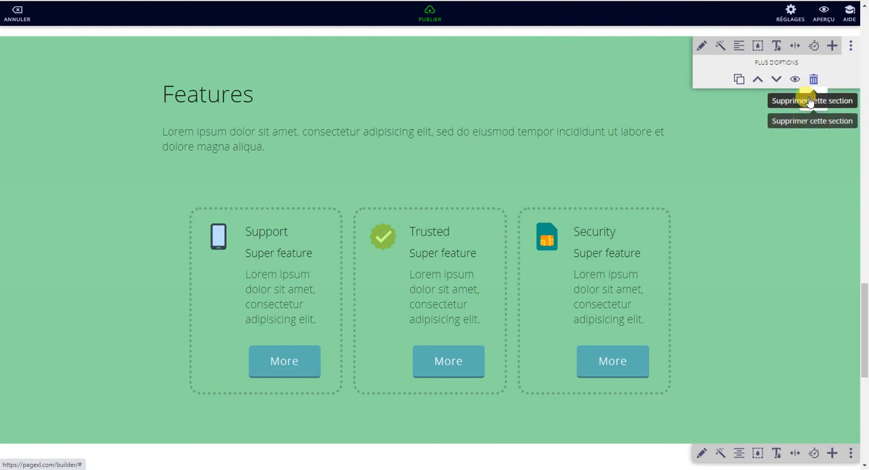
click(814, 99)
Step: Delete the Portfolio gallery section below About Me
scroll(762, 135, up, 5)
scroll(763, 136, up, 8)
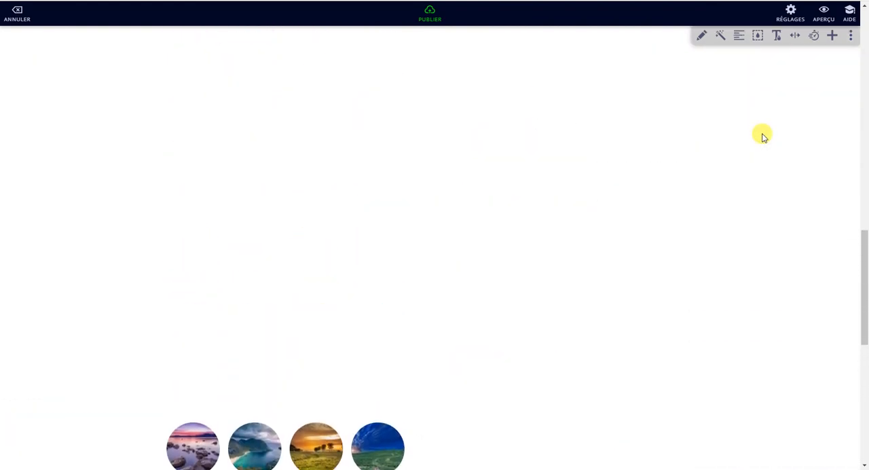
scroll(761, 134, down, 8)
scroll(761, 139, down, 5)
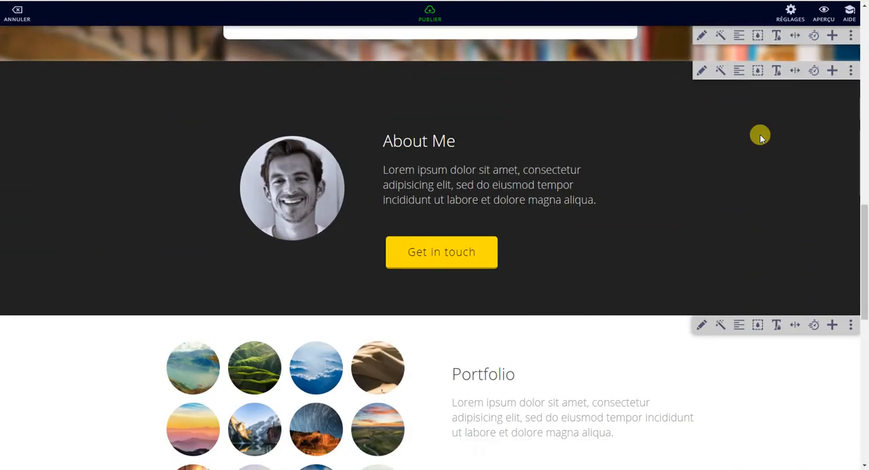
click(849, 170)
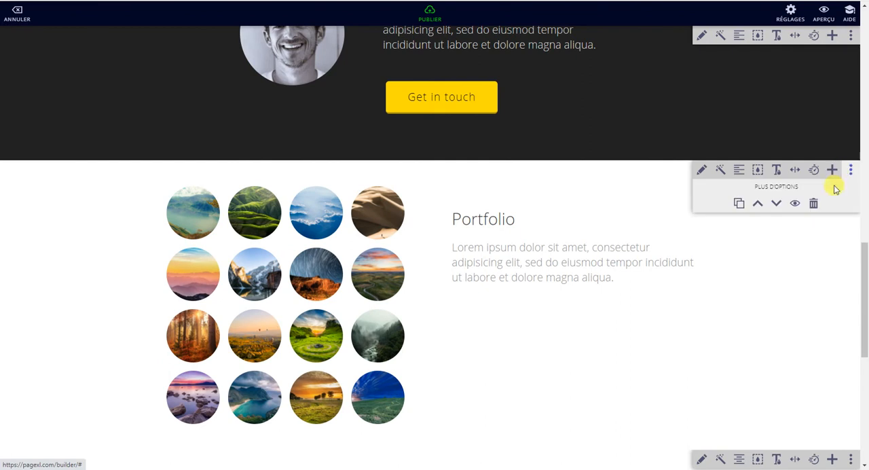
click(814, 204)
click(812, 221)
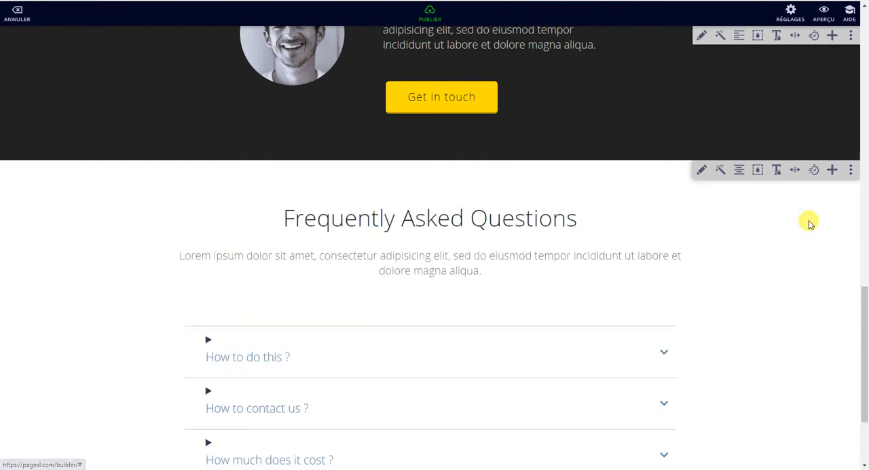
Step: Move the About Me section up one place, above the quote section
scroll(799, 145, up, 3)
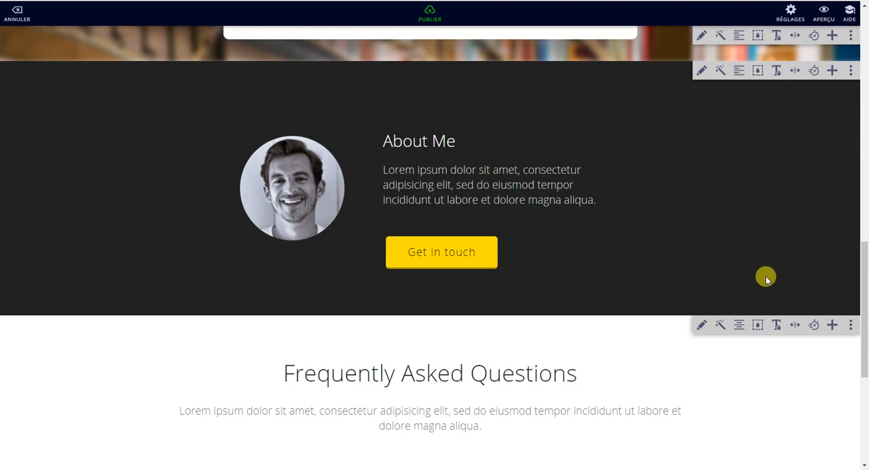
scroll(797, 177, up, 2)
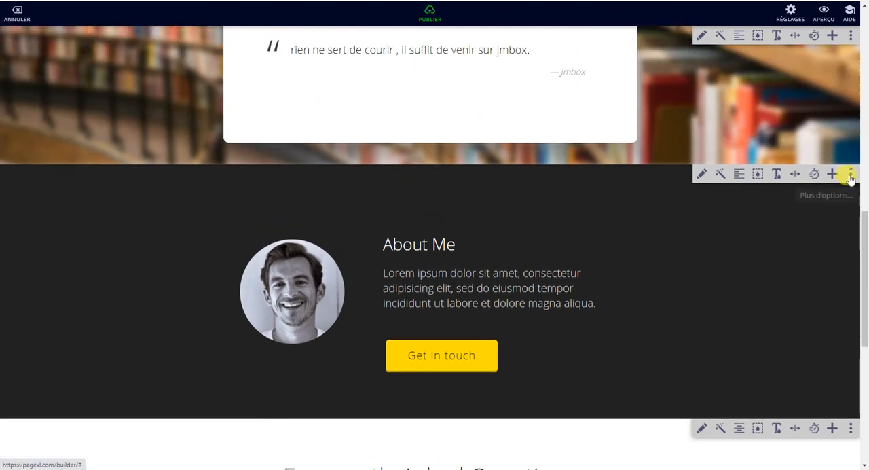
click(850, 174)
click(757, 208)
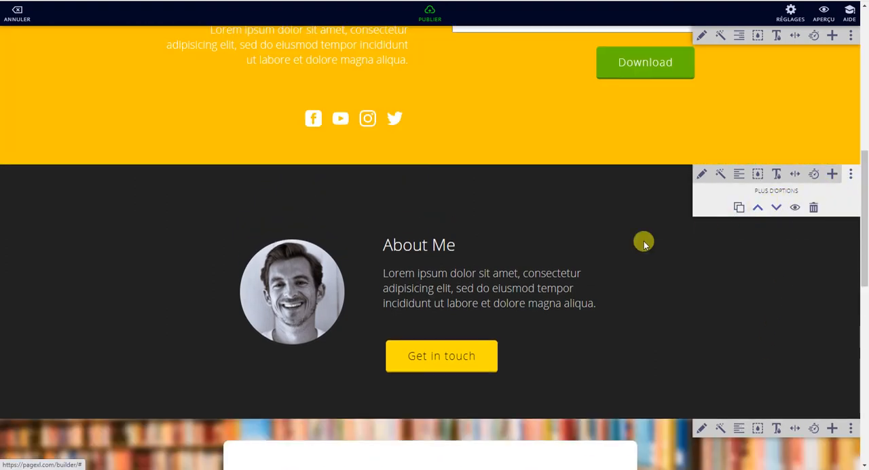
Step: Expand the answers to all three questions in the Frequently Asked Questions section to examine how they open
scroll(610, 242, down, 9)
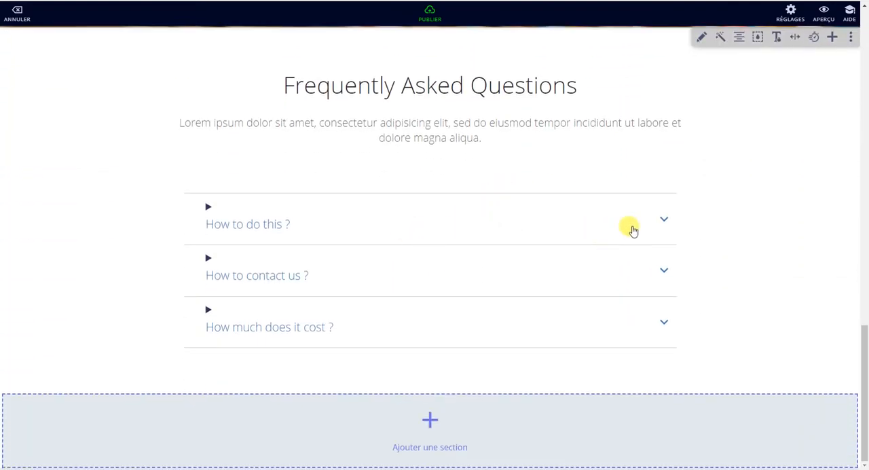
click(662, 220)
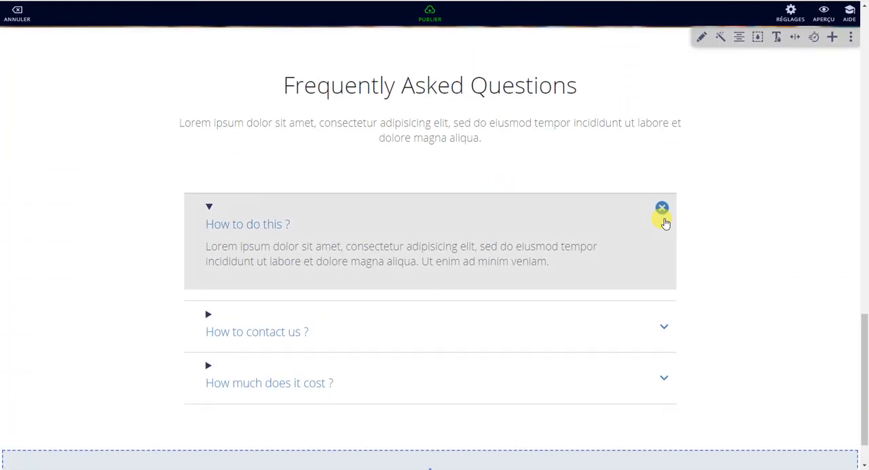
click(664, 329)
scroll(638, 308, down, 2)
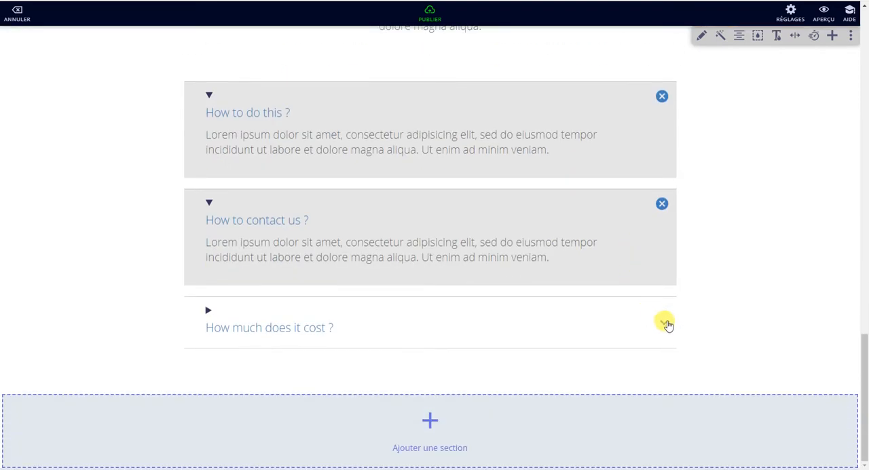
click(665, 322)
Step: Review the editable title, text, question and answer fields of the Frequently Asked Questions section, leaving them as they are
scroll(702, 263, up, 3)
click(701, 132)
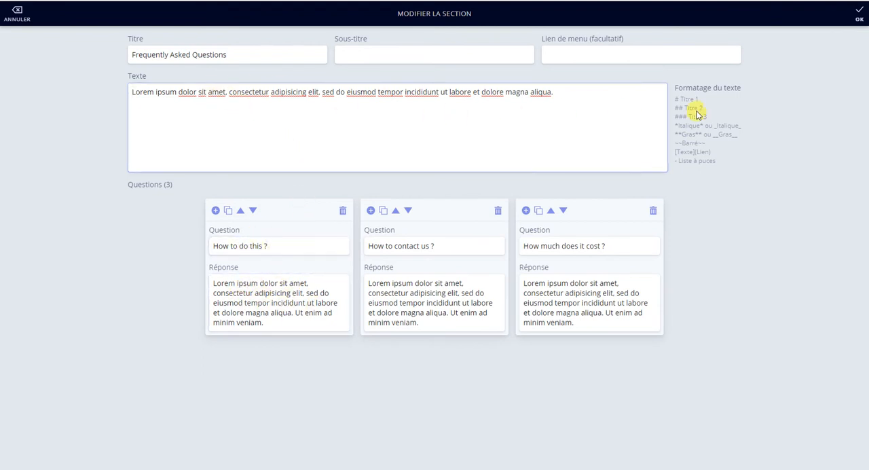
click(860, 17)
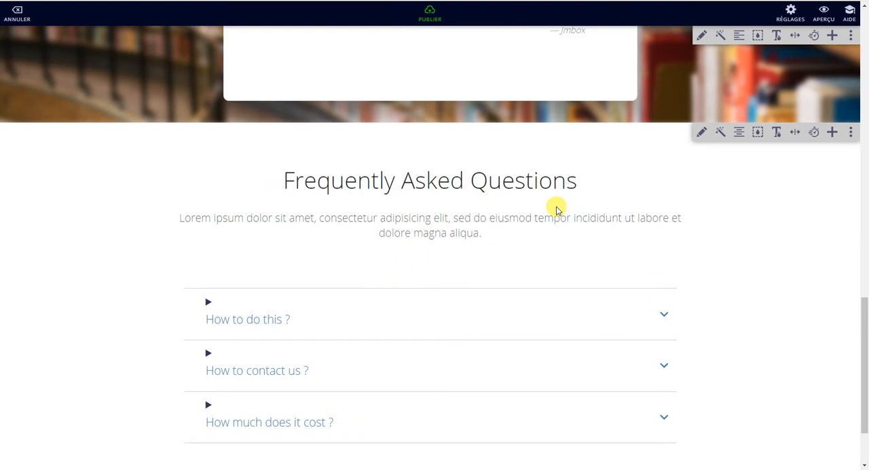
Step: Add the black Studio section from the Equipe category below the Frequently Asked Questions section
scroll(555, 210, down, 2)
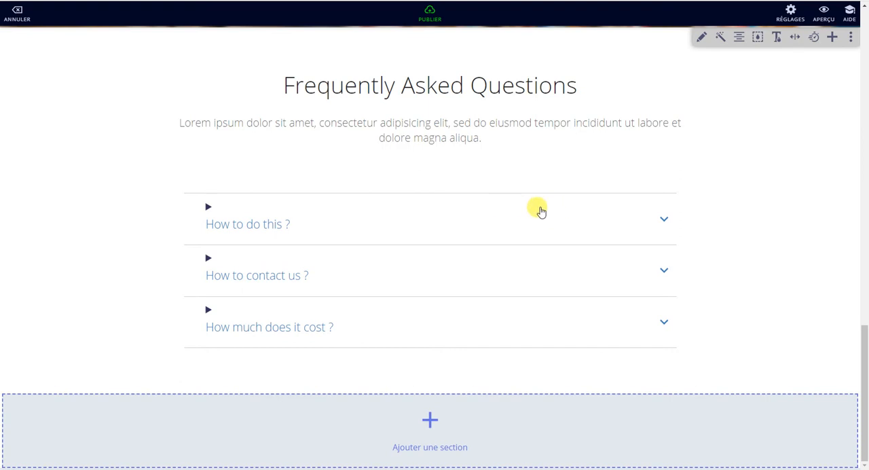
click(431, 423)
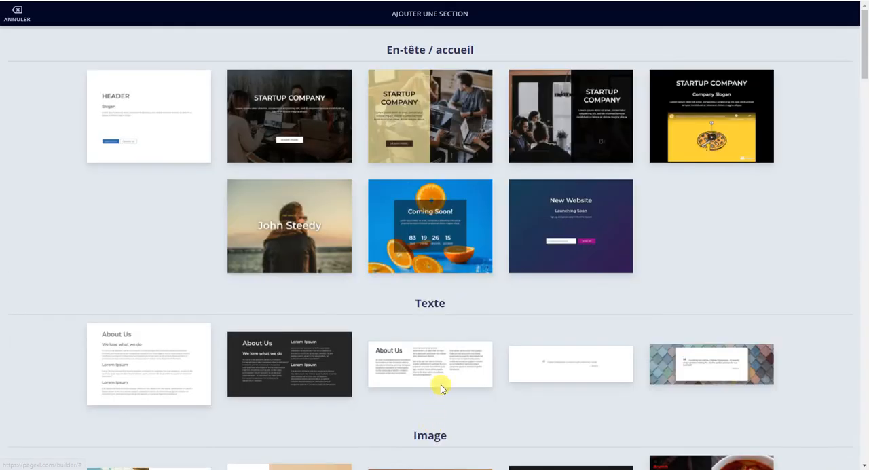
scroll(462, 280, down, 10)
scroll(462, 281, down, 3)
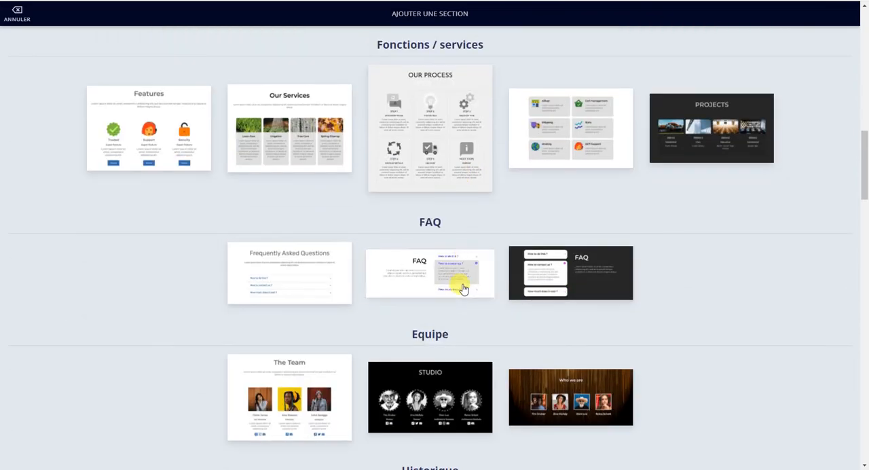
scroll(455, 286, down, 2)
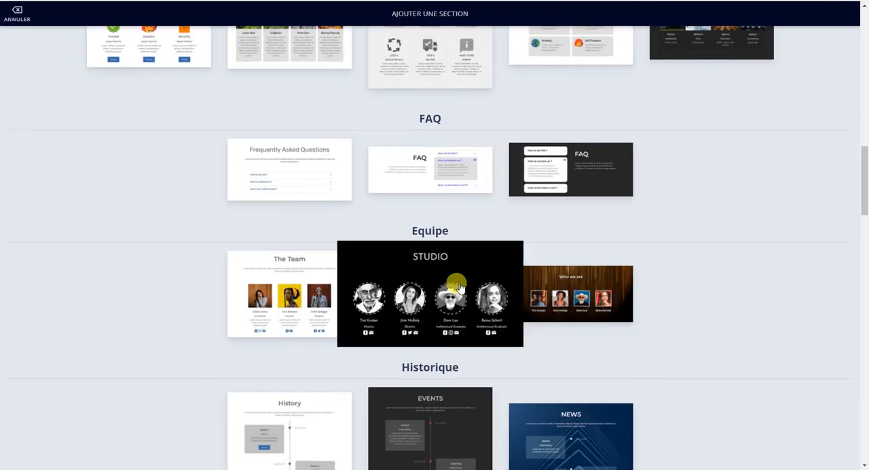
click(423, 287)
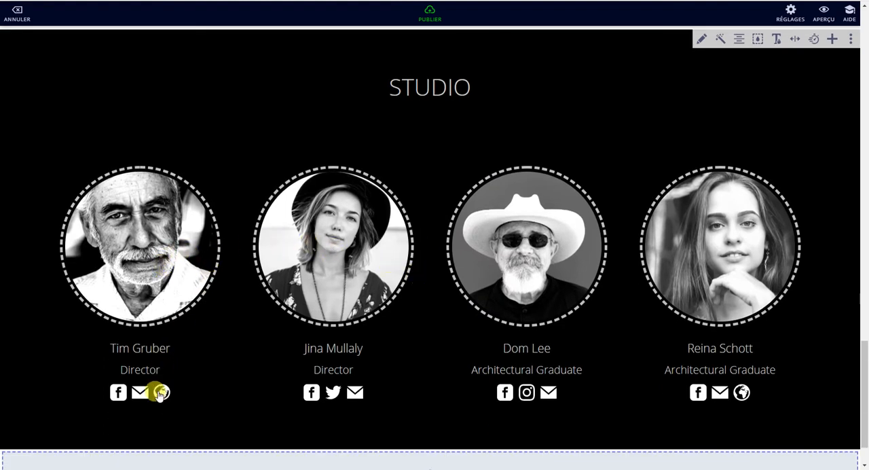
Step: Cycle through the Studio section's styles until the team portraits are circles with a thin solid border
click(719, 40)
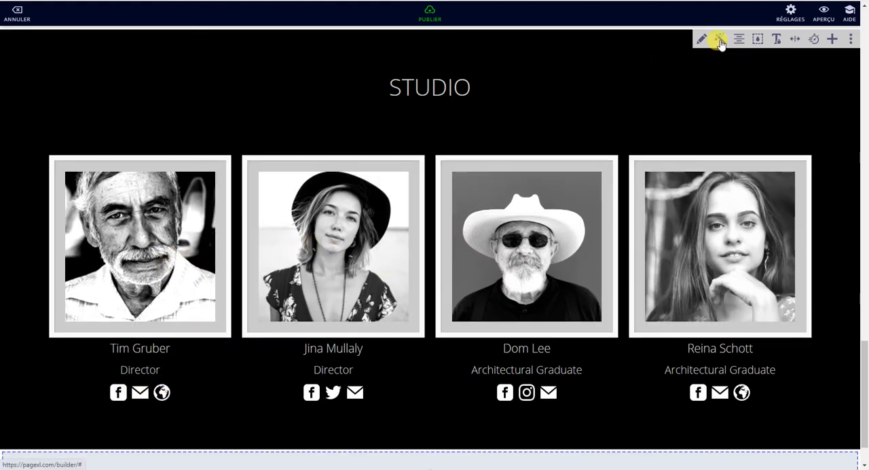
click(720, 40)
click(719, 41)
click(720, 40)
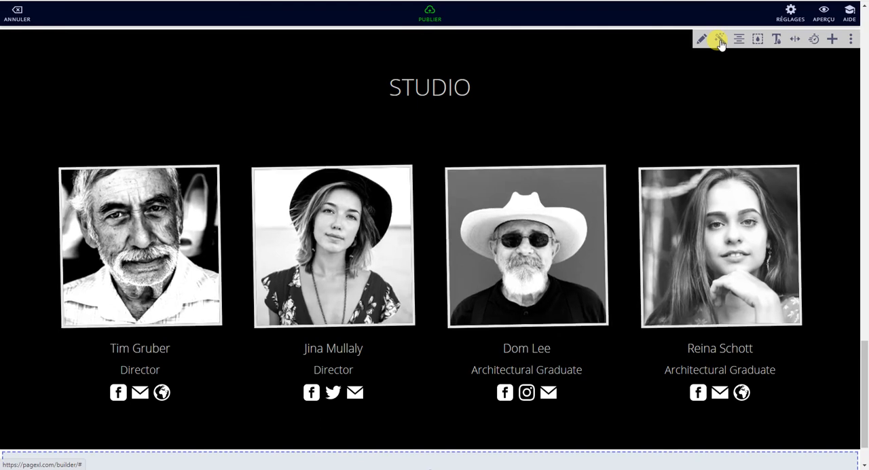
click(720, 41)
click(720, 41)
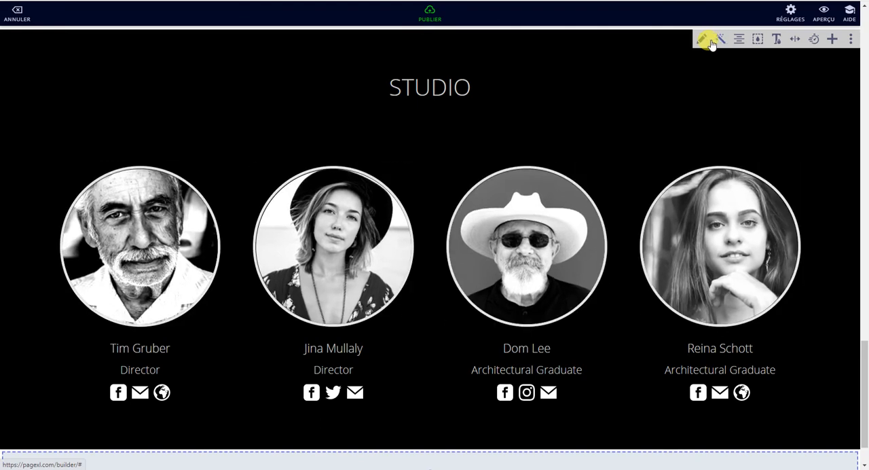
Step: Try the other alignments of the Studio section, then return it to the centred layout
click(739, 41)
click(739, 40)
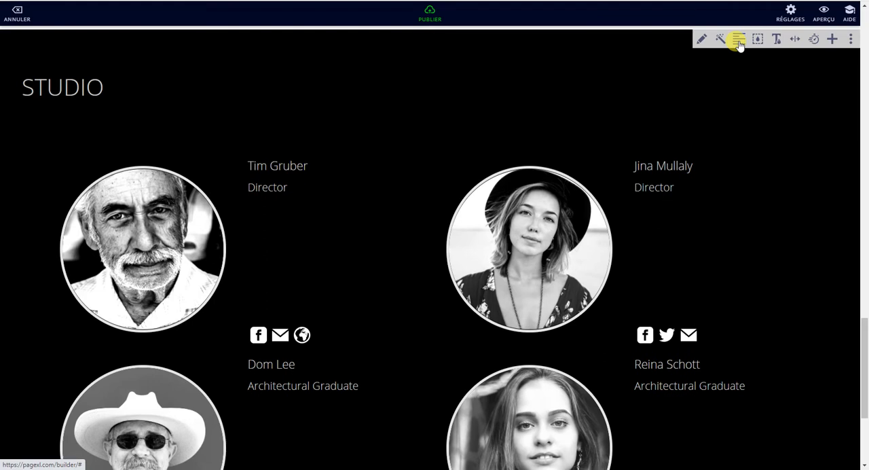
click(739, 41)
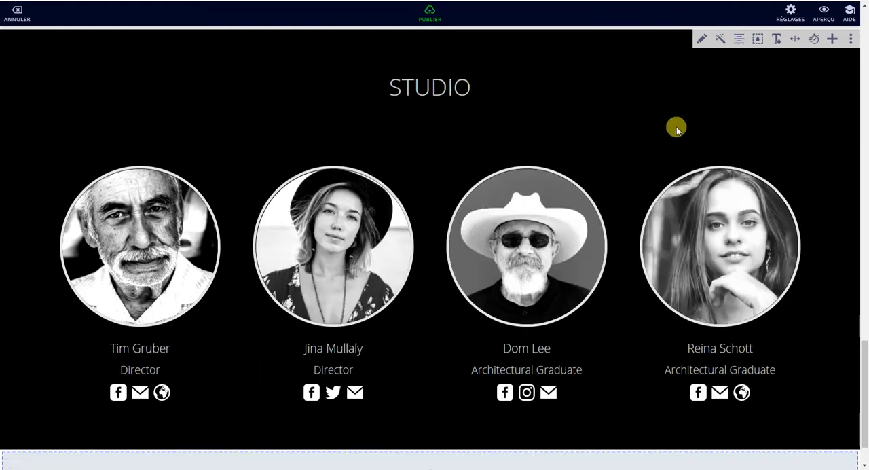
Step: Review the editable member fields of the Studio section, such as image, name, position and social IDs, without changing them
click(702, 39)
scroll(514, 210, down, 3)
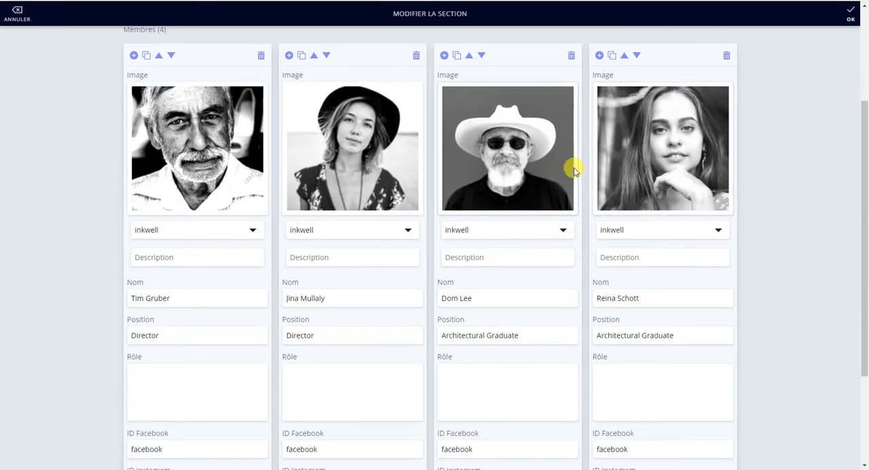
scroll(462, 169, up, 3)
click(846, 13)
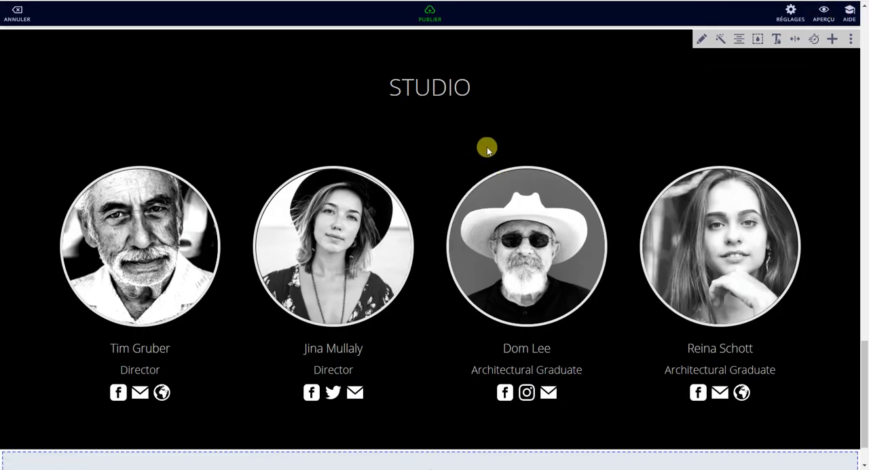
Step: Add the dark Events timeline section from the Historique category below the Studio section
scroll(537, 148, down, 1)
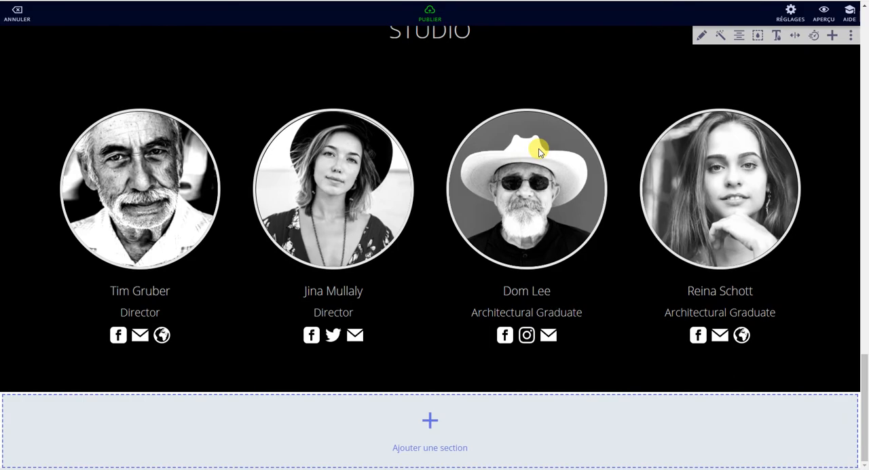
click(430, 424)
scroll(427, 367, down, 8)
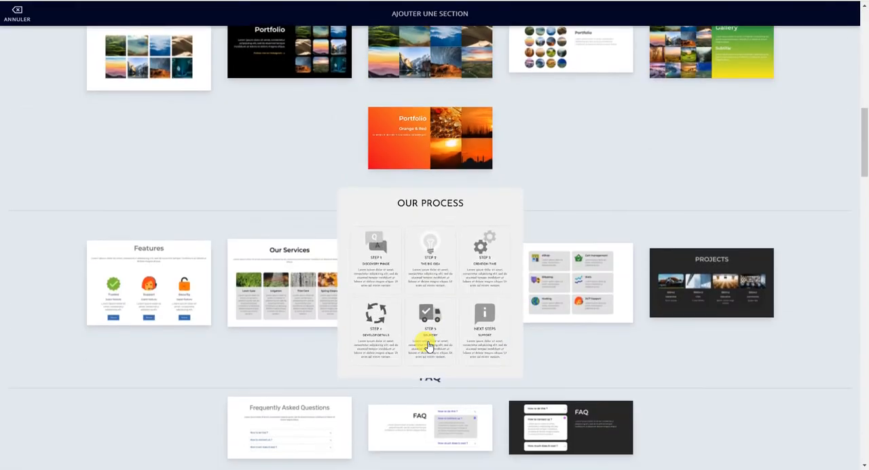
scroll(428, 345, down, 10)
scroll(427, 343, up, 4)
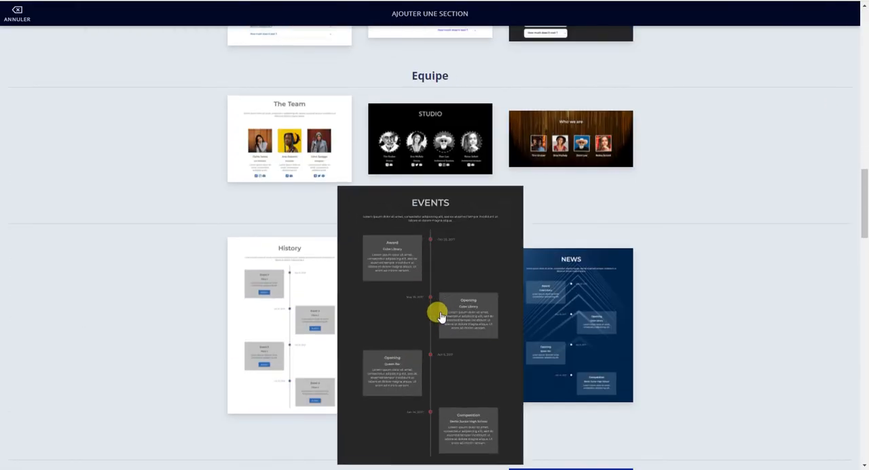
scroll(544, 239, up, 3)
scroll(543, 240, down, 3)
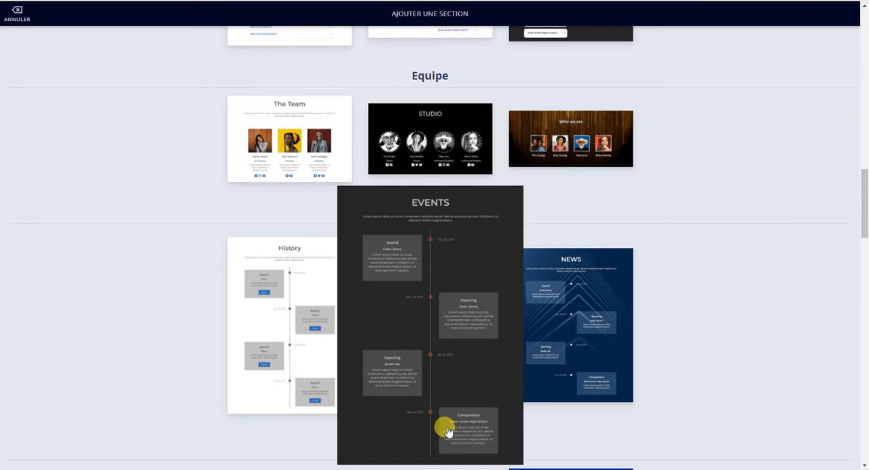
click(447, 330)
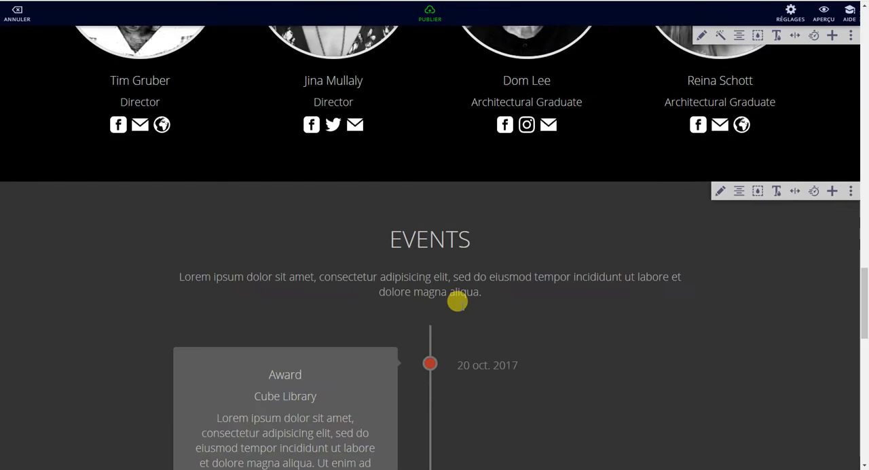
Step: Look through the Events timeline and its editable event fields, leaving the content as it is
scroll(419, 254, down, 8)
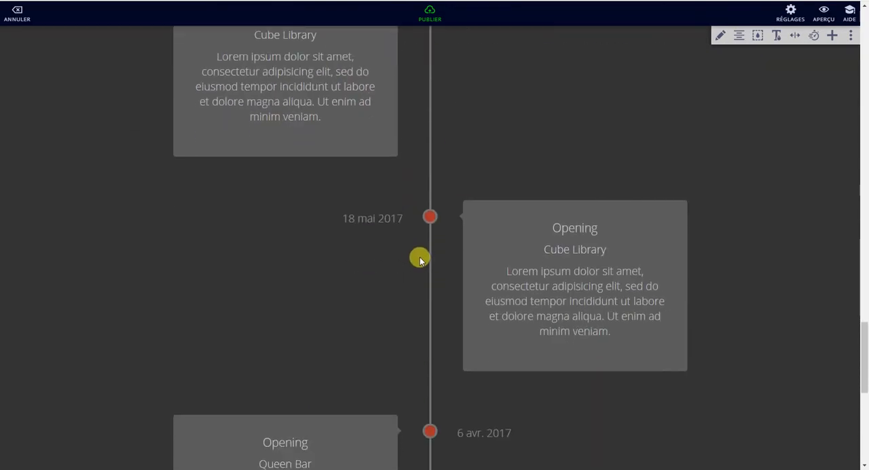
scroll(421, 258, down, 2)
scroll(457, 264, up, 10)
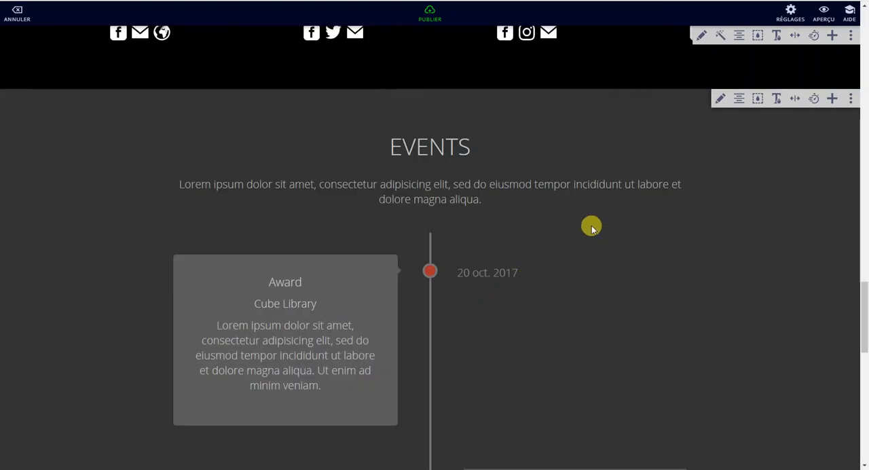
click(722, 102)
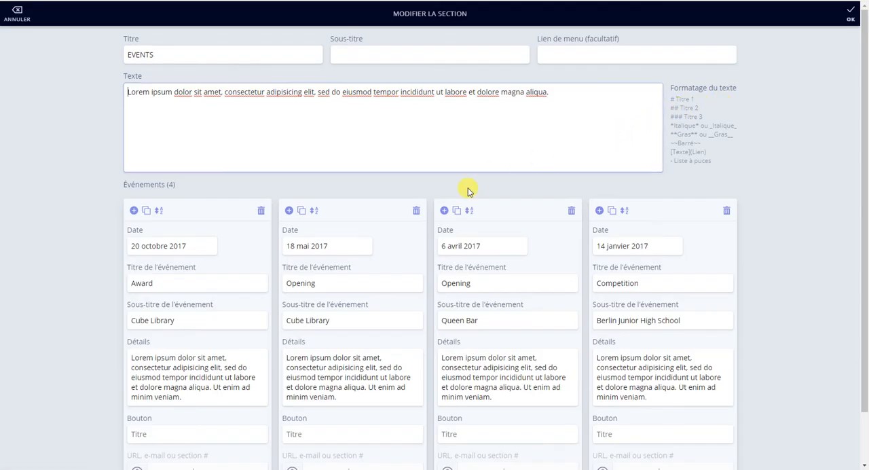
click(850, 12)
Step: Delete the Events timeline section from the page
click(851, 101)
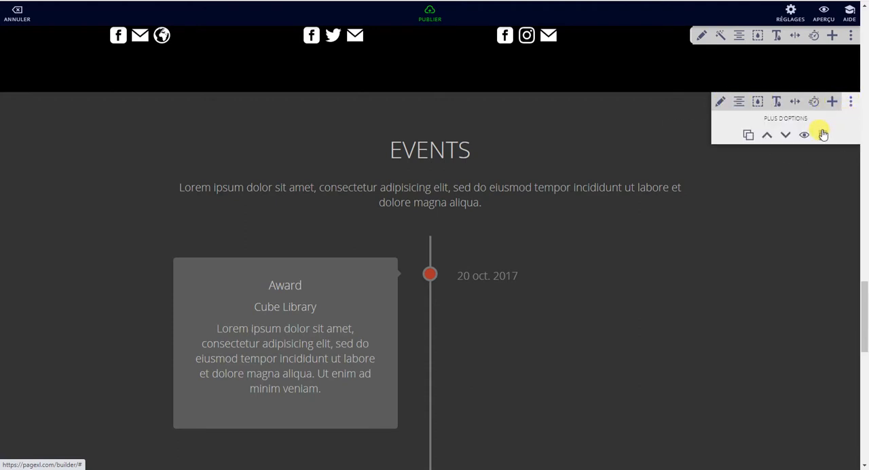
click(818, 159)
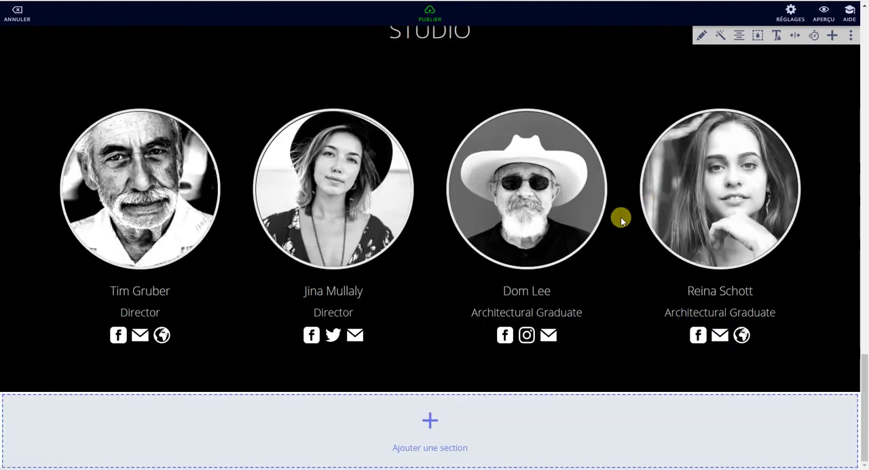
Step: Add the green gradient Prices section from the Tarifs category below the Studio section
click(438, 421)
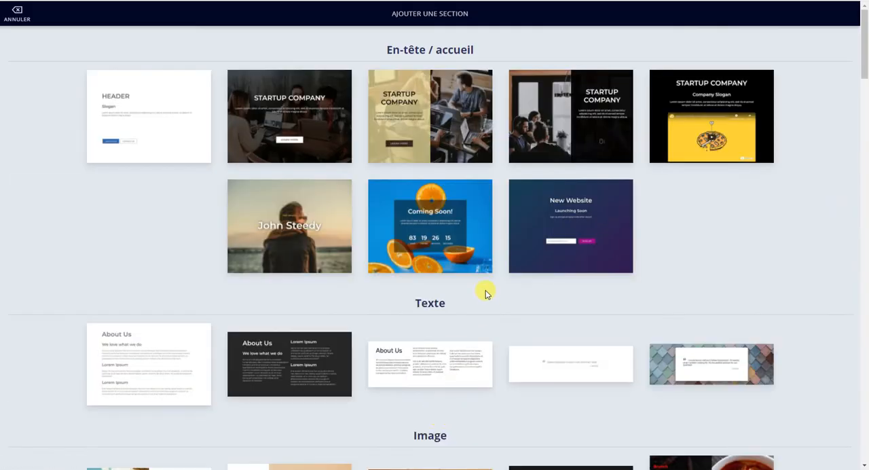
scroll(482, 284, down, 9)
scroll(482, 282, down, 10)
scroll(469, 258, down, 3)
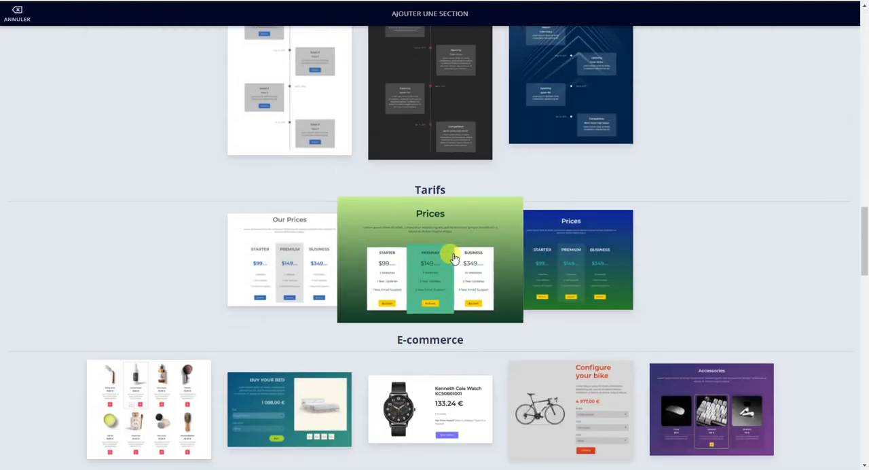
click(453, 257)
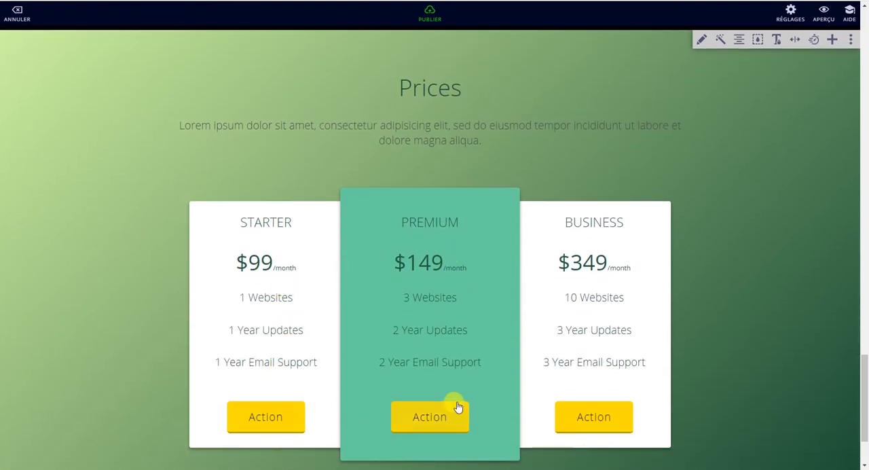
Step: Cycle through the Prices section's styles until the three plans are separate green, blue and pink cards
click(723, 43)
click(723, 42)
click(722, 42)
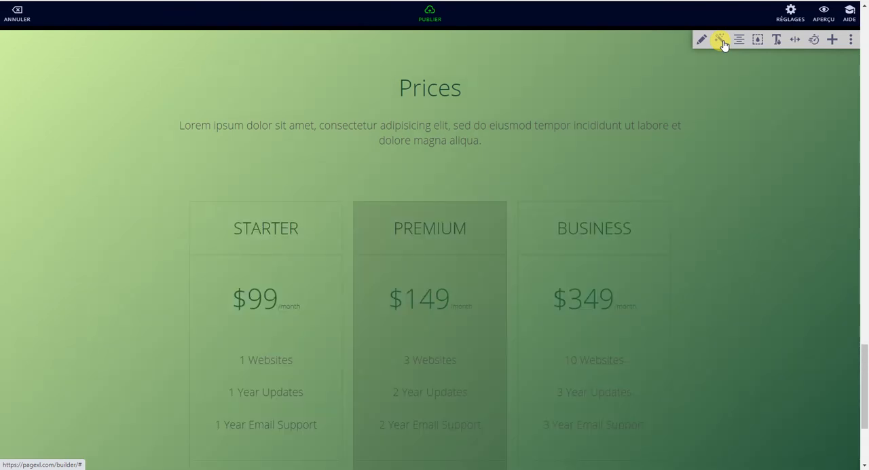
click(722, 42)
click(722, 42)
click(722, 42)
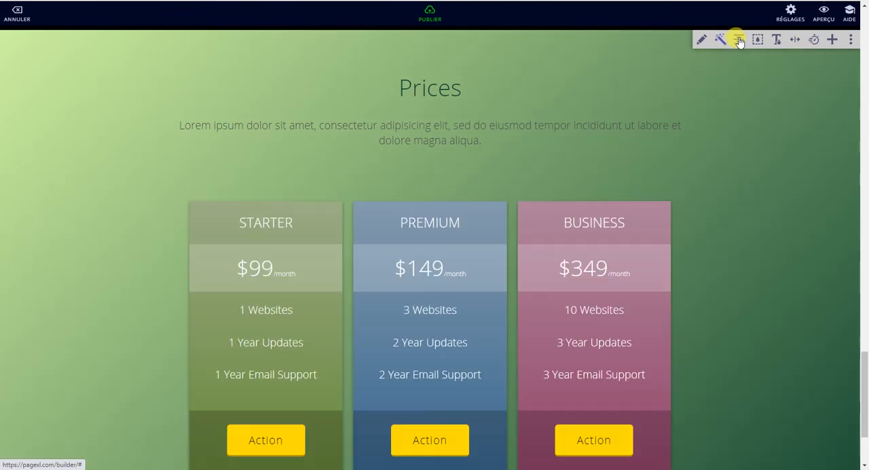
Step: Try the other alignments of the Prices section and return it to the centred layout
click(740, 40)
click(740, 40)
click(741, 40)
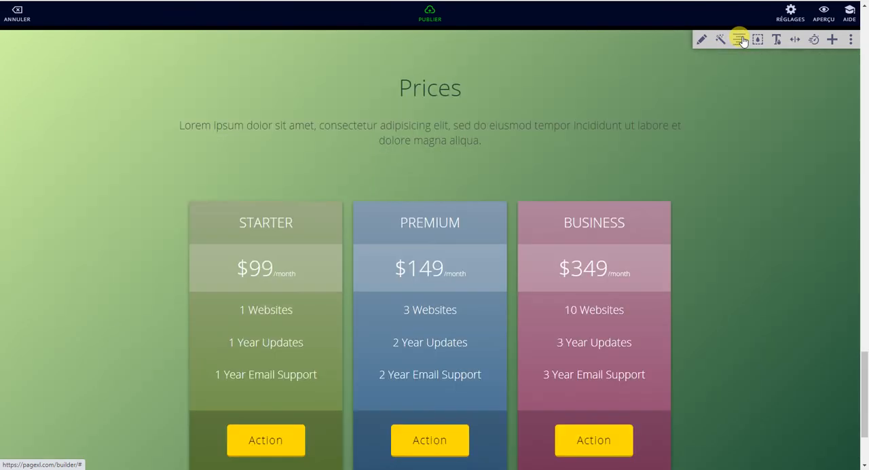
click(740, 41)
click(740, 40)
click(740, 40)
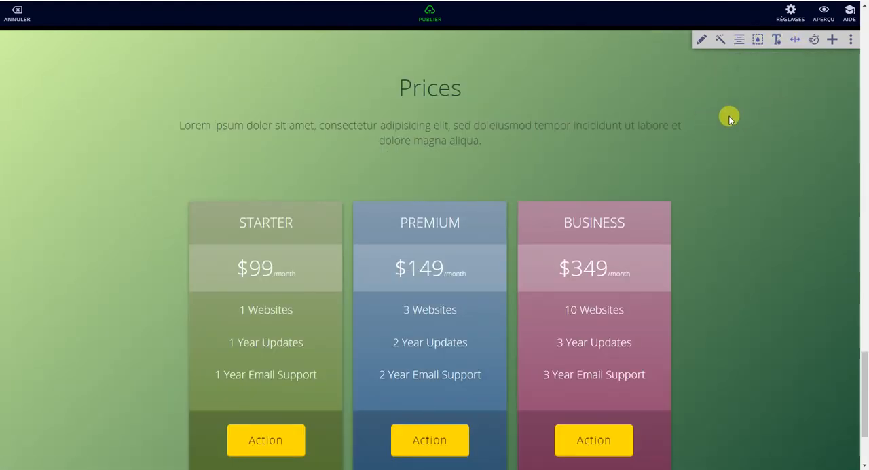
scroll(651, 155, down, 2)
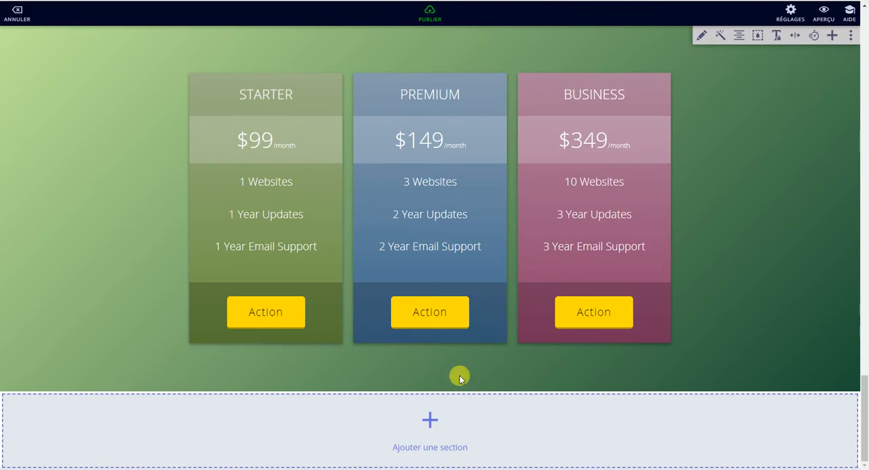
Step: Add the Kenneth Cole Watch product section from the E-commerce category below the Prices section
click(419, 421)
scroll(435, 328, down, 15)
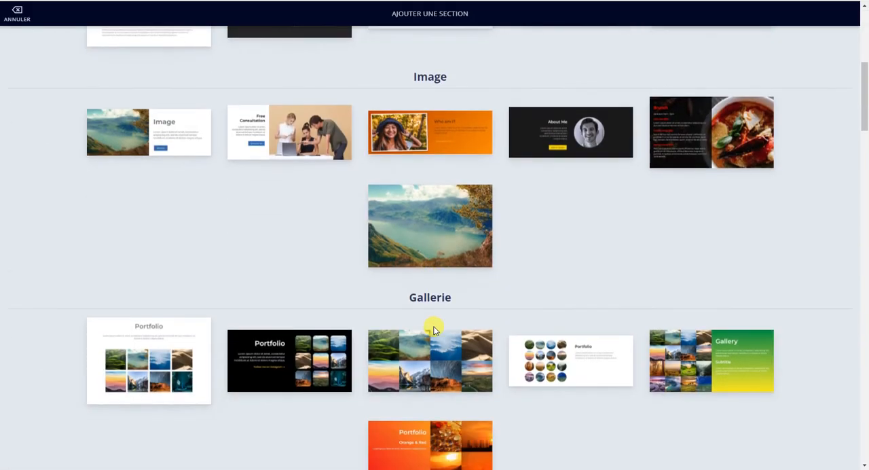
scroll(435, 330, down, 8)
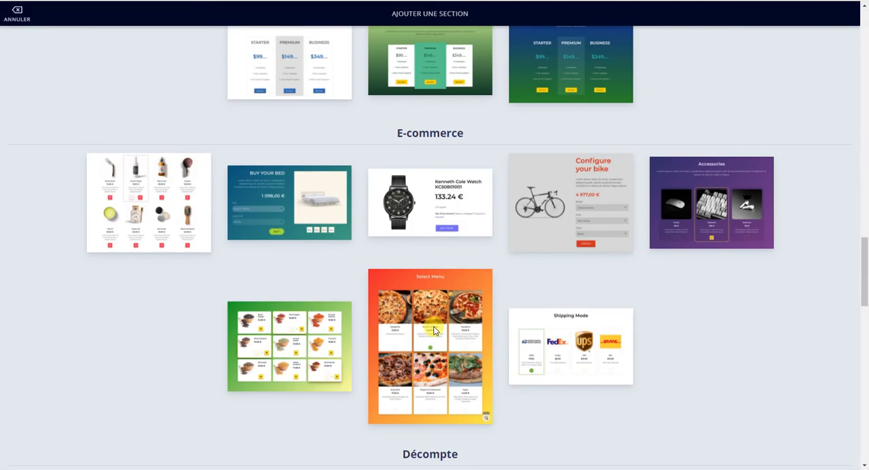
mouse_move(434, 331)
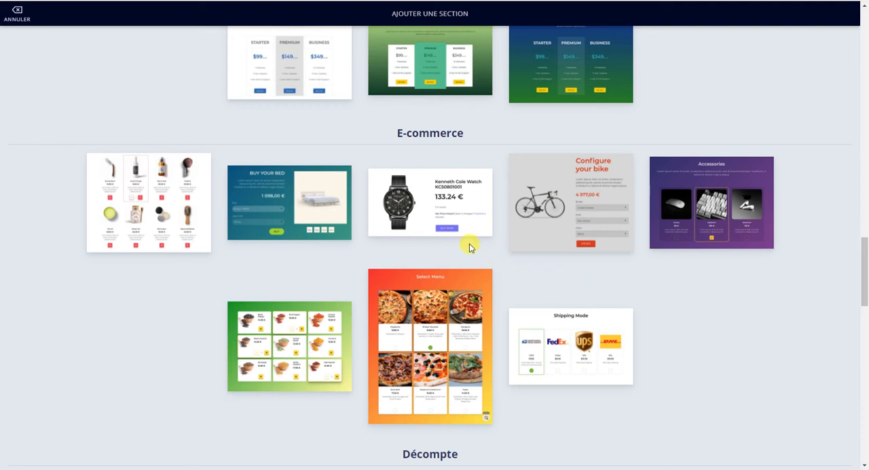
mouse_move(433, 212)
click(432, 211)
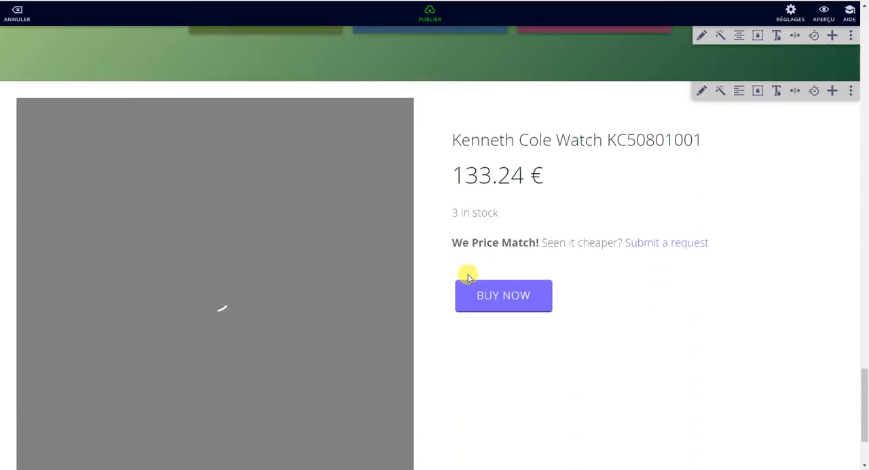
scroll(468, 275, down, 1)
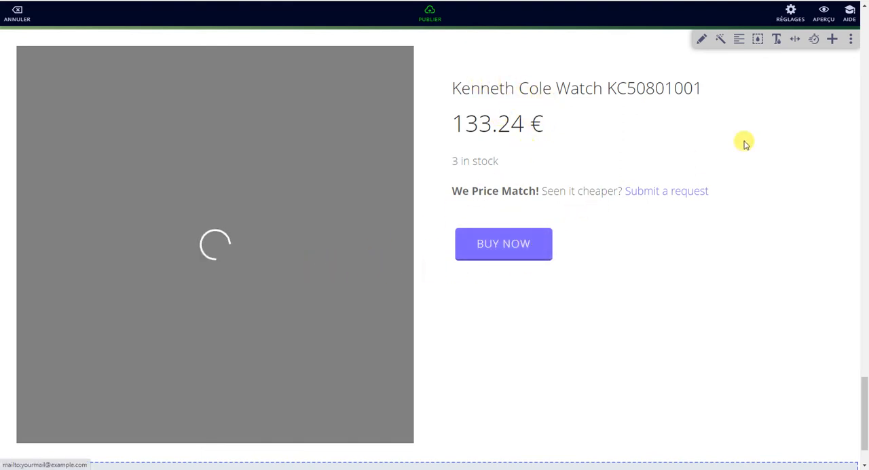
Step: Examine the watch section's content, including the BUY NOW button's Stripe payment link and the examples of valid URLs
click(702, 39)
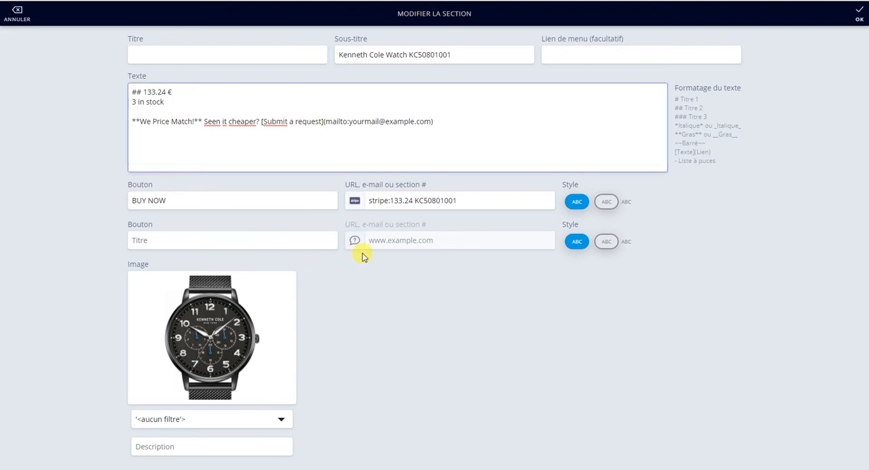
click(354, 201)
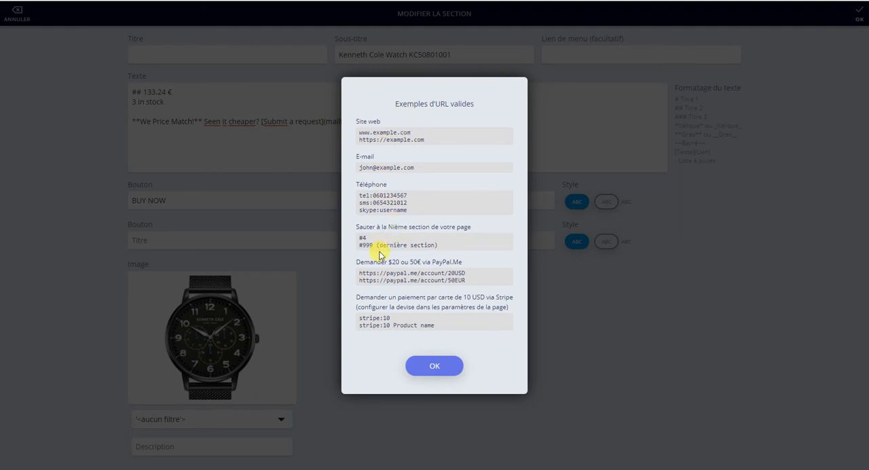
click(447, 366)
click(453, 206)
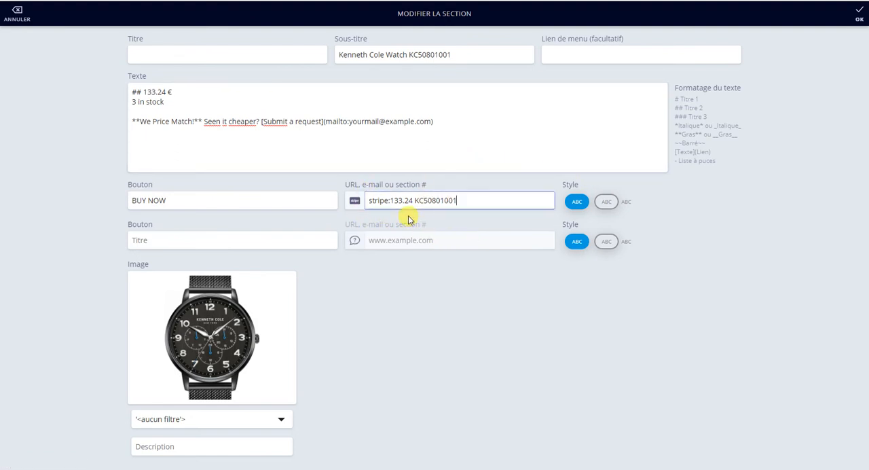
click(857, 13)
scroll(271, 292, down, 2)
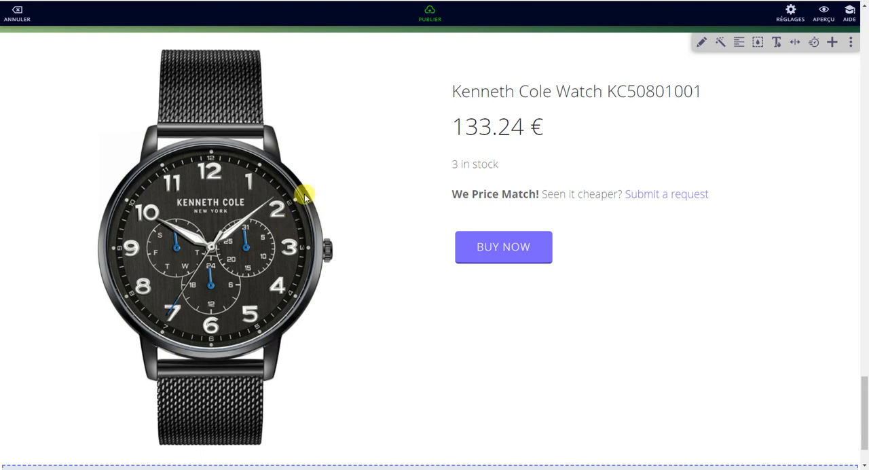
click(700, 44)
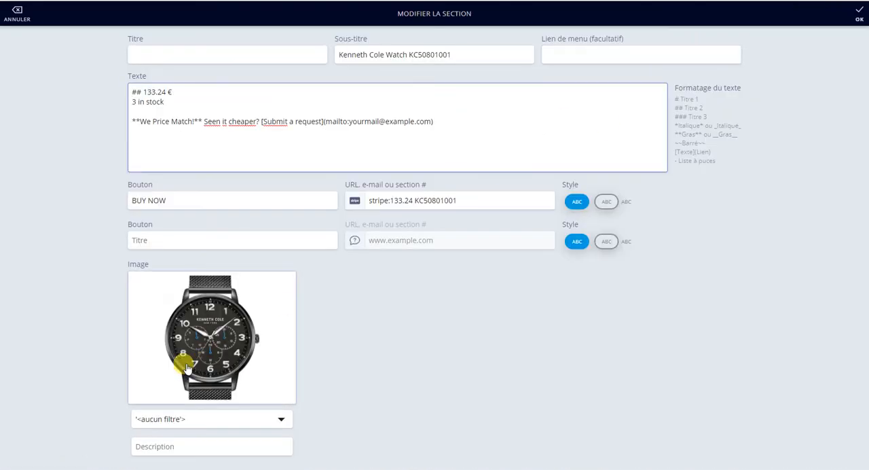
click(860, 13)
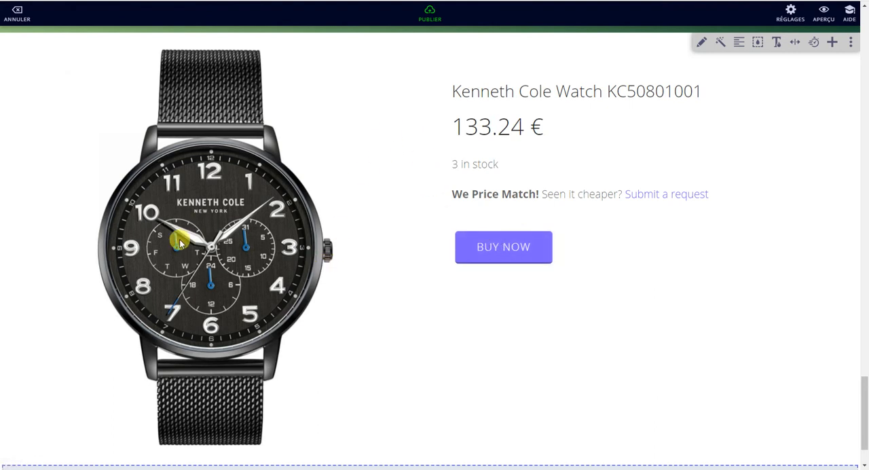
Step: Add the teal Special Event countdown section from the Décompte category below the watch section
scroll(326, 264, down, 2)
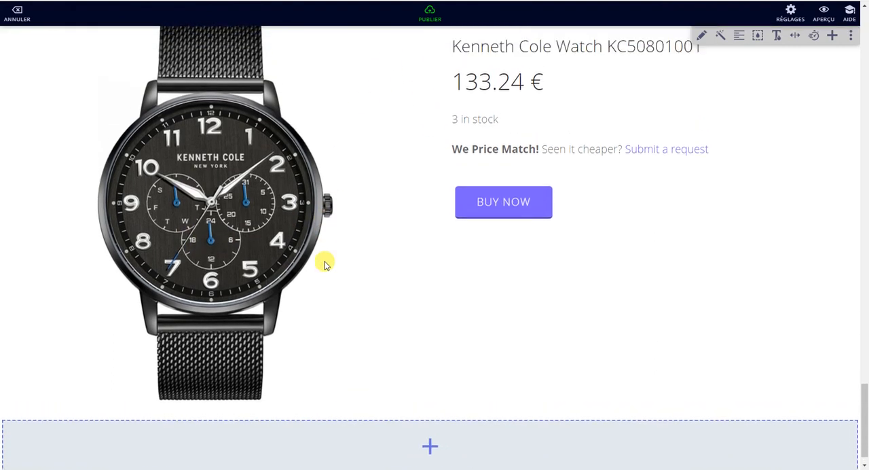
click(421, 417)
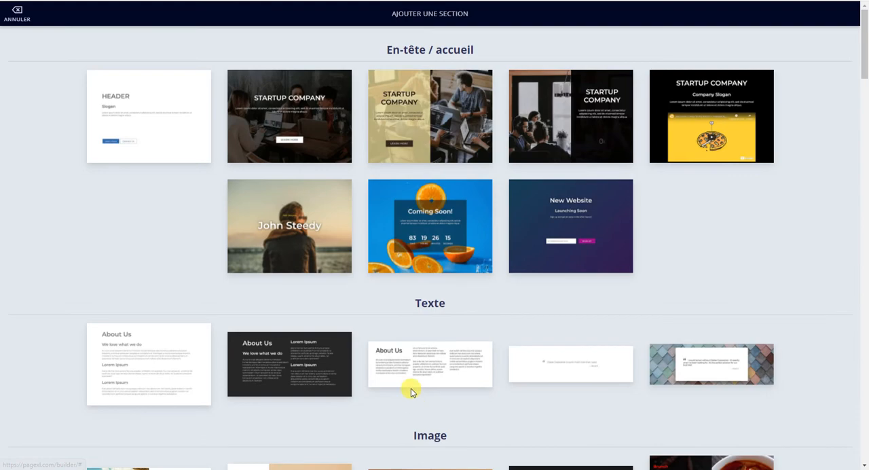
scroll(401, 340, down, 9)
scroll(396, 330, down, 15)
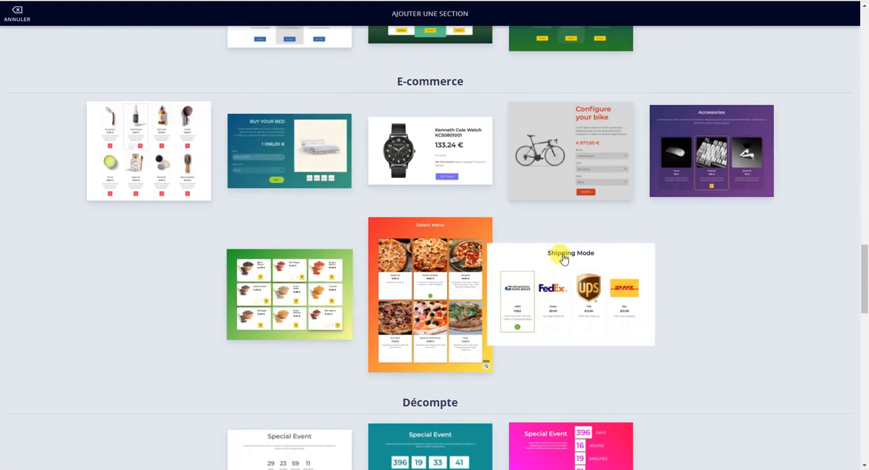
scroll(654, 347, down, 3)
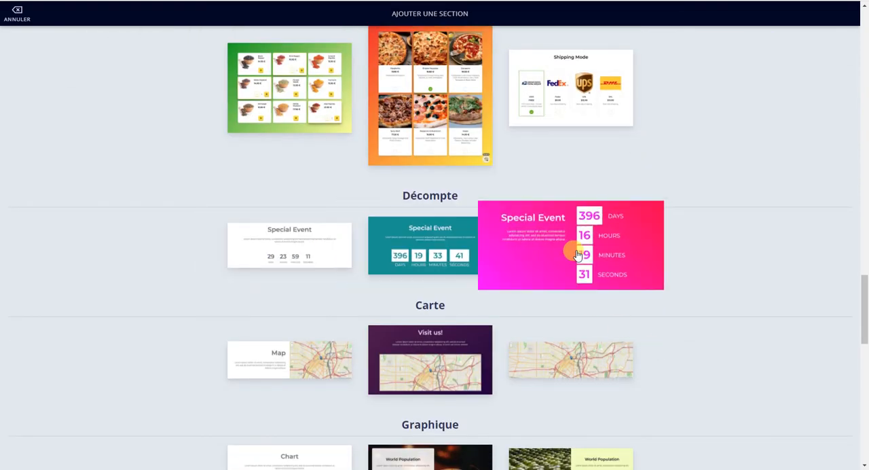
click(404, 242)
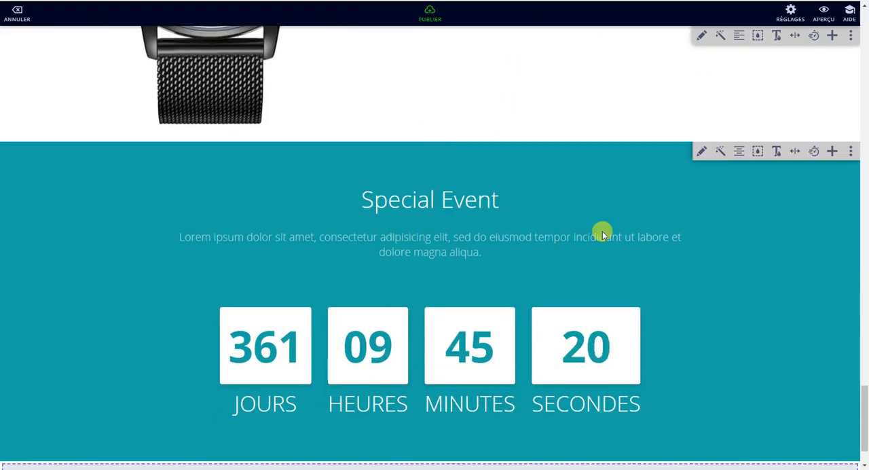
Step: Set the Special Event countdown's event date to 30 avril 2020
click(697, 154)
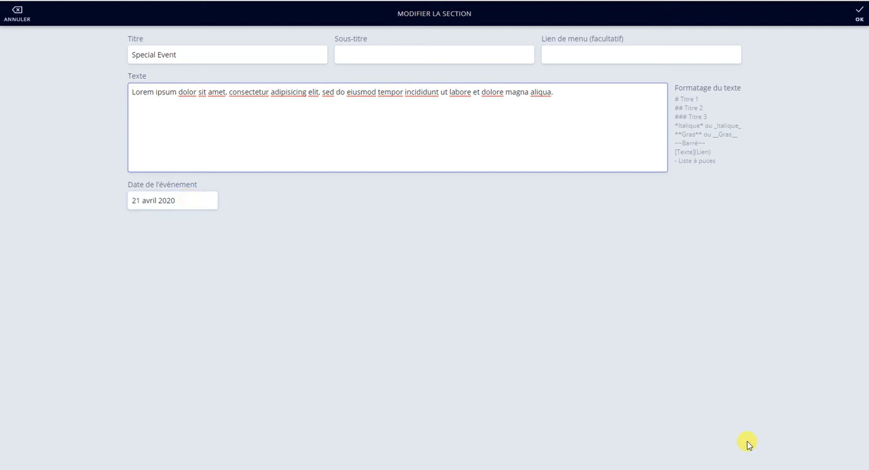
drag(181, 201, 151, 202)
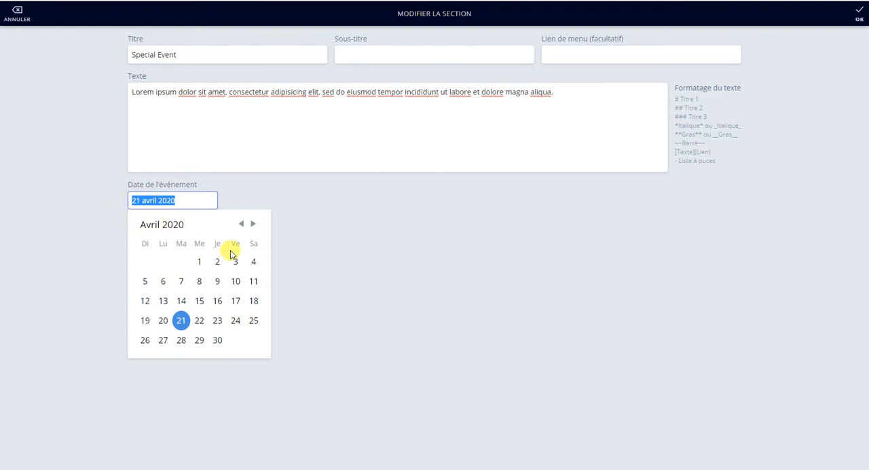
click(218, 342)
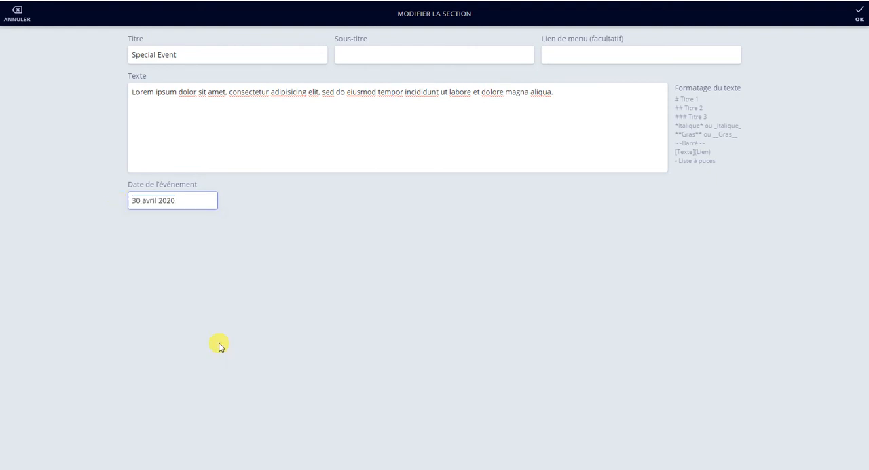
click(859, 14)
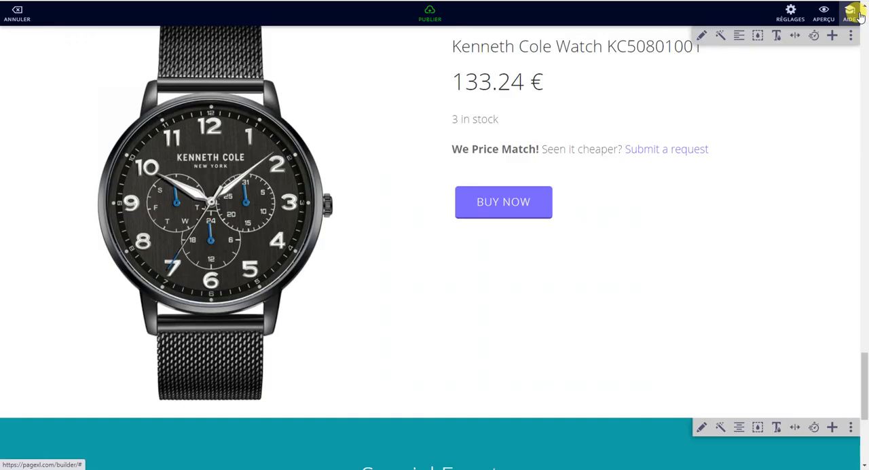
scroll(640, 285, down, 4)
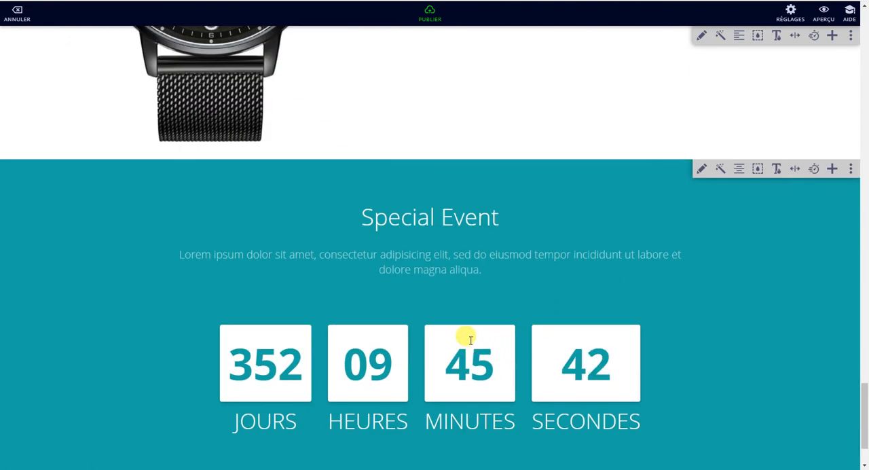
scroll(472, 344, down, 2)
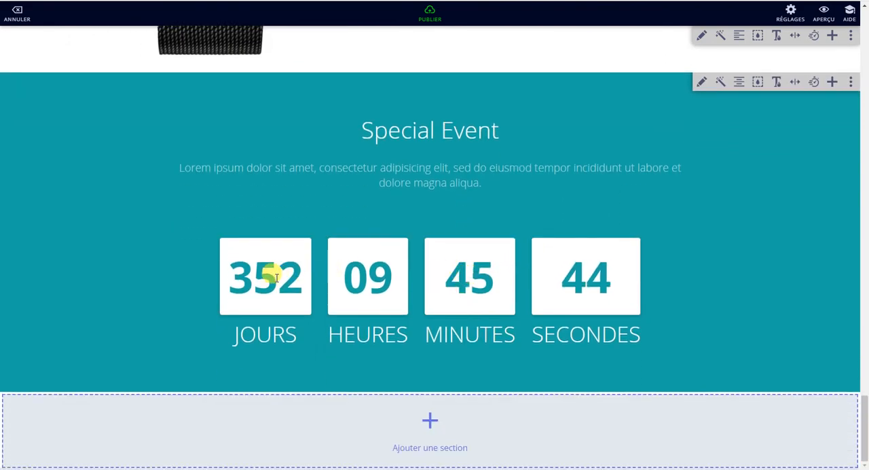
Step: Try the other styles of the Special Event countdown and return it to the white number boxes
scroll(693, 205, up, 2)
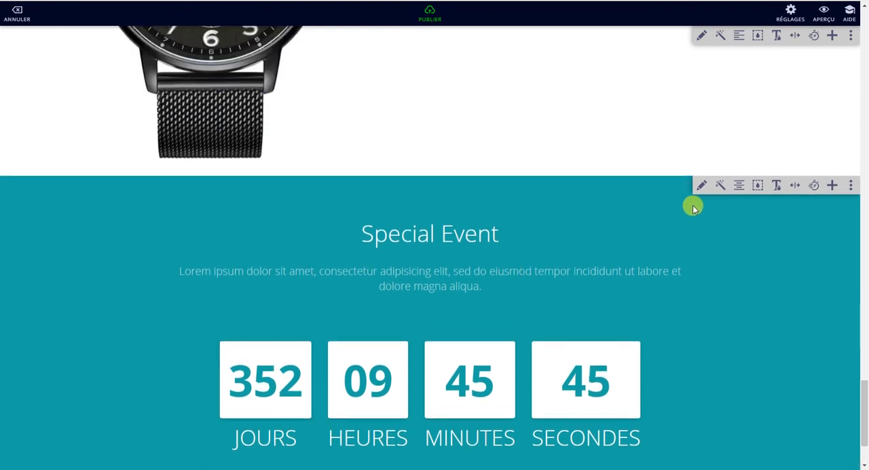
click(721, 184)
click(721, 185)
click(721, 185)
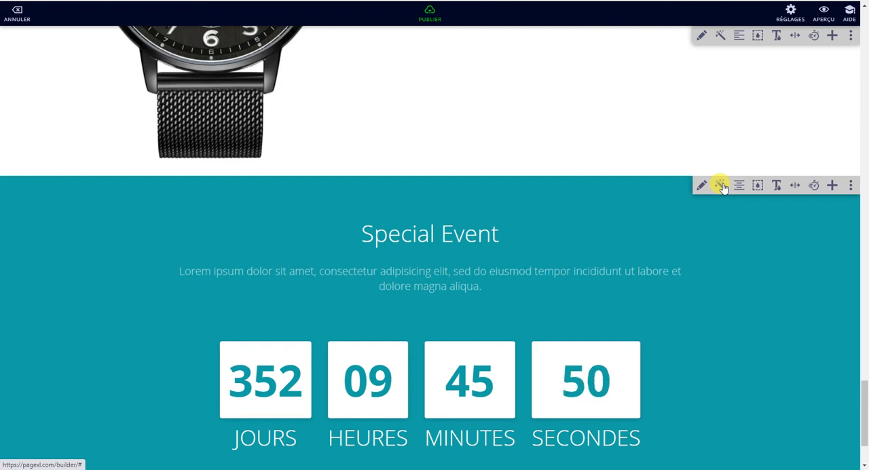
Step: Change the Special Event countdown's event date to 30 avril 2021 and save the section
click(702, 185)
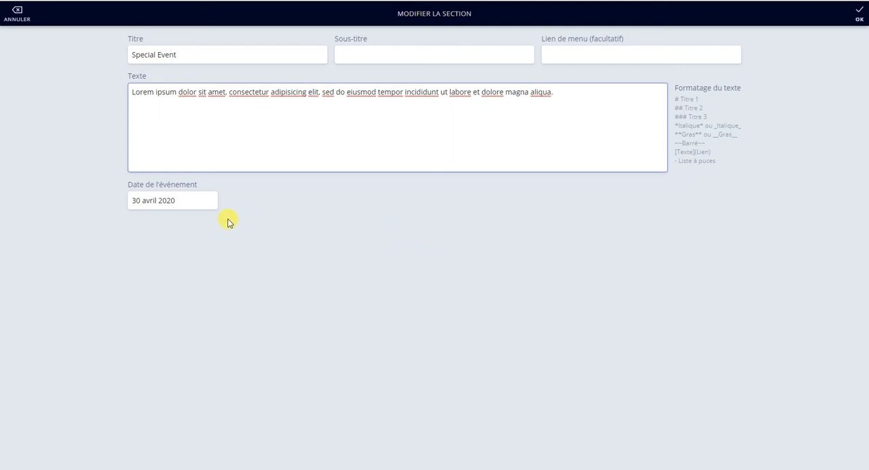
click(187, 205)
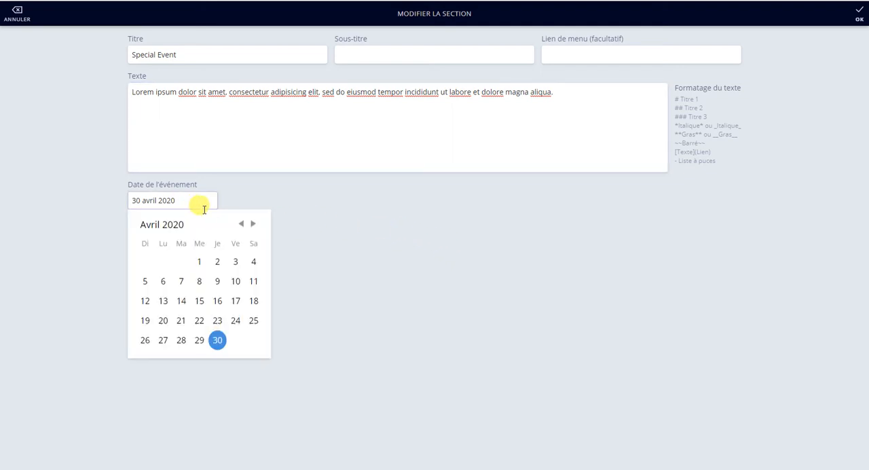
double_click(252, 225)
triple_click(252, 225)
triple_click(252, 225)
double_click(252, 225)
double_click(252, 225)
click(252, 225)
click(242, 224)
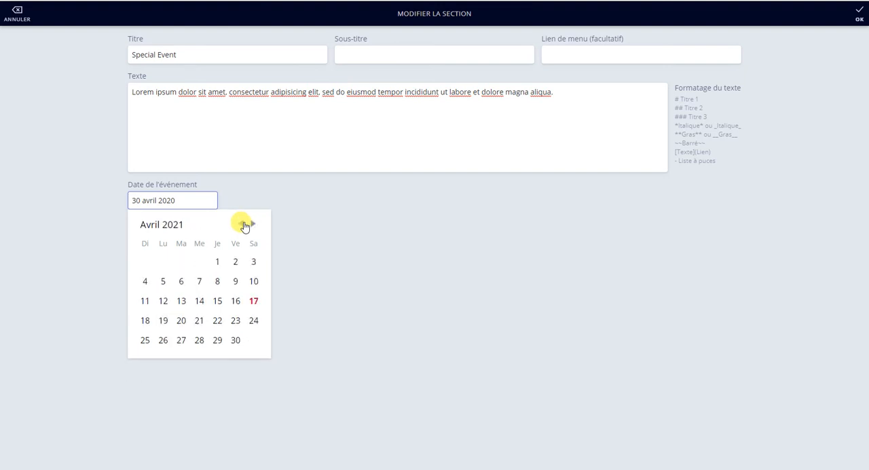
click(236, 340)
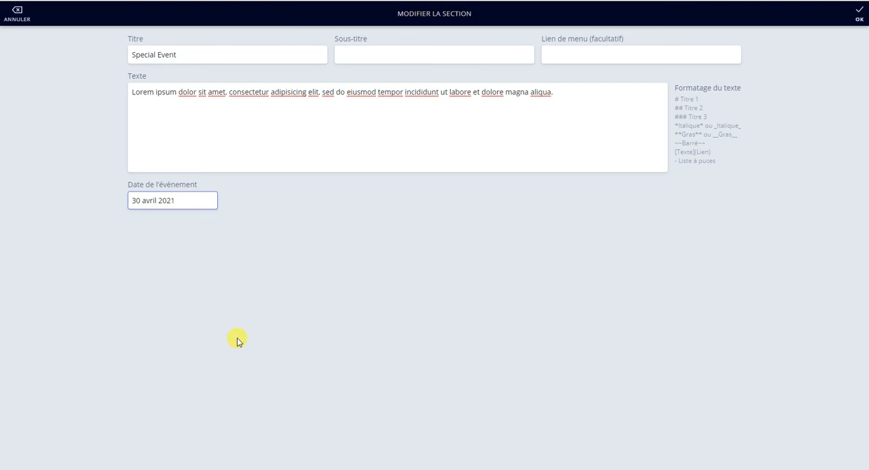
click(857, 16)
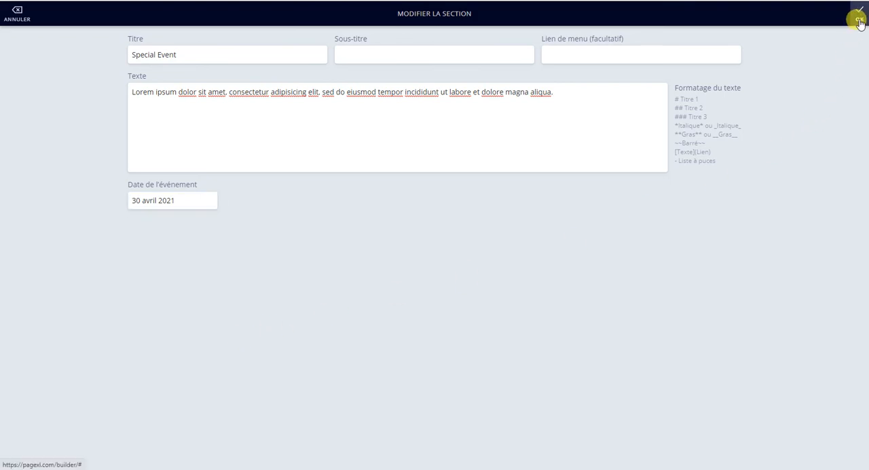
scroll(642, 242, down, 4)
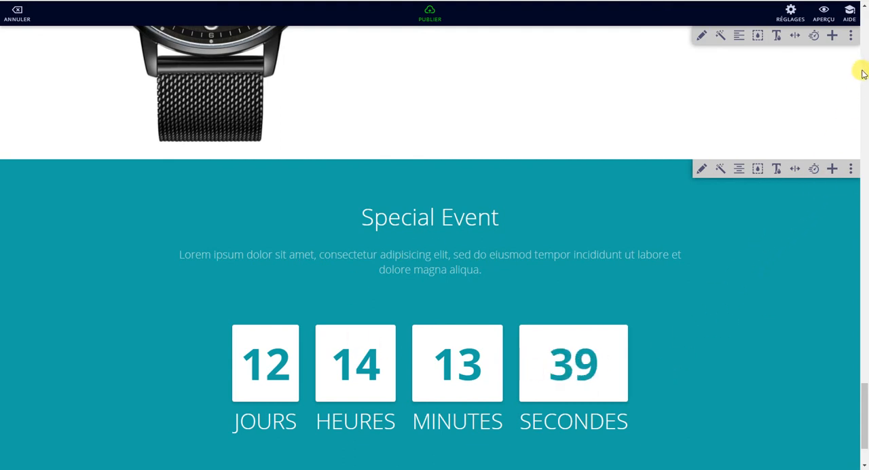
Step: Delete the Kenneth Cole Watch section above the Special Event countdown
click(850, 37)
click(813, 70)
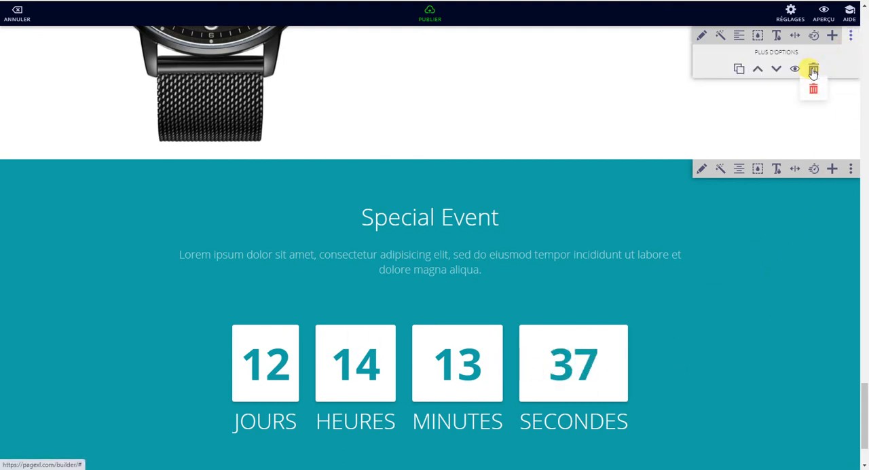
click(815, 92)
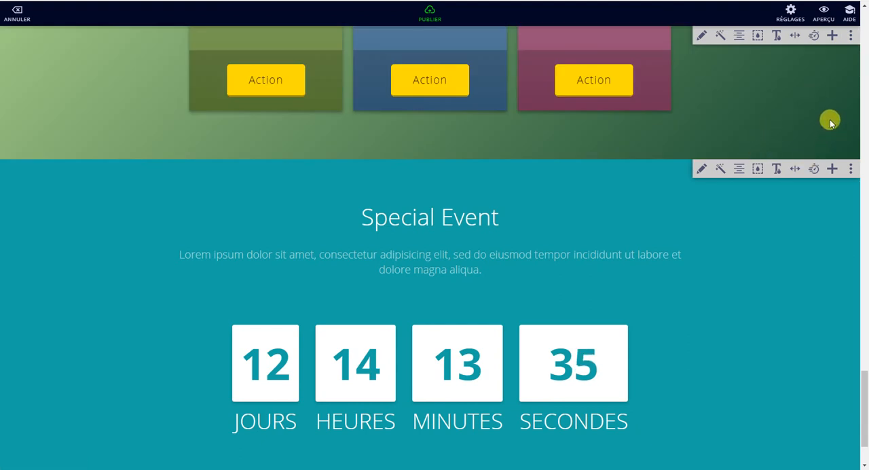
Step: Delete the green gradient Prices section from the page
click(850, 37)
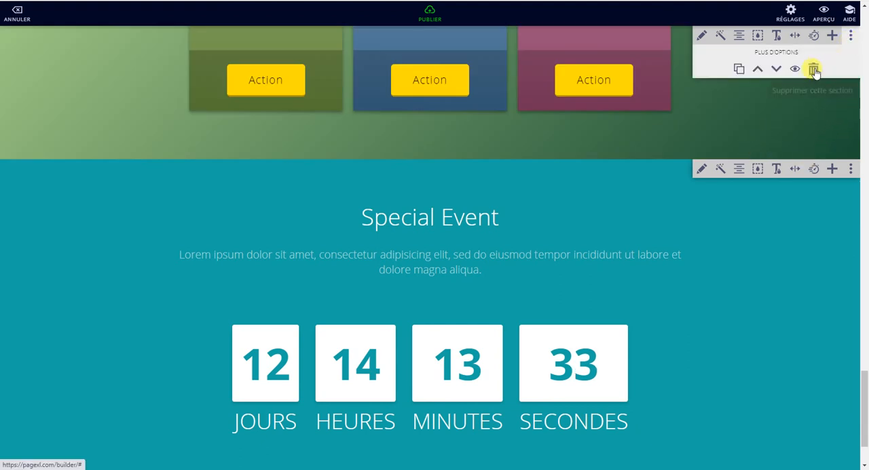
click(813, 68)
click(809, 90)
Step: Add the white Map section with right-aligned text beside the map to the page's end, check its content form and save it
scroll(618, 299, down, 2)
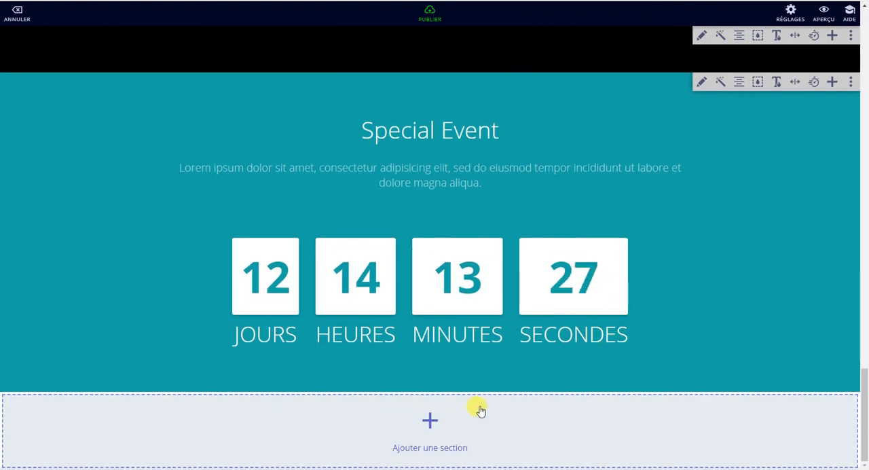
click(430, 423)
scroll(479, 409, down, 9)
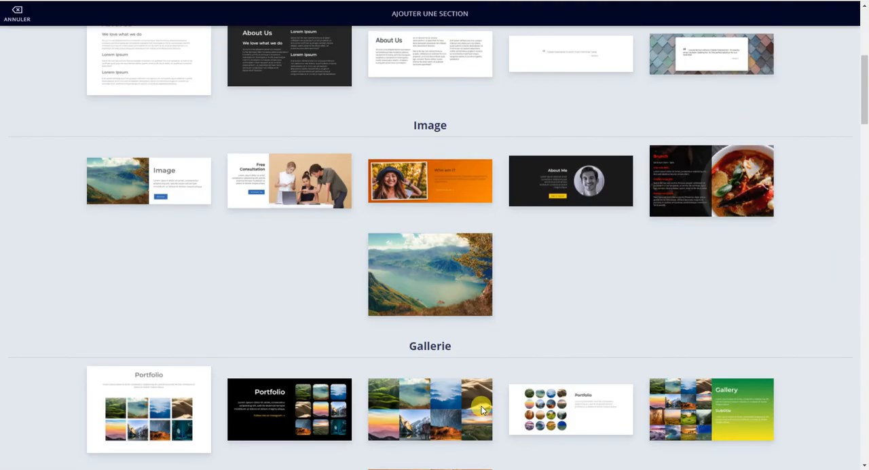
scroll(481, 410, down, 10)
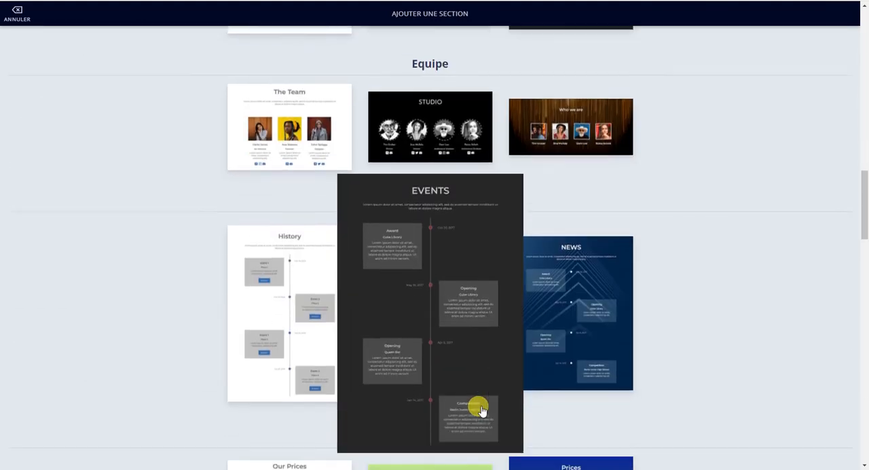
scroll(481, 409, down, 8)
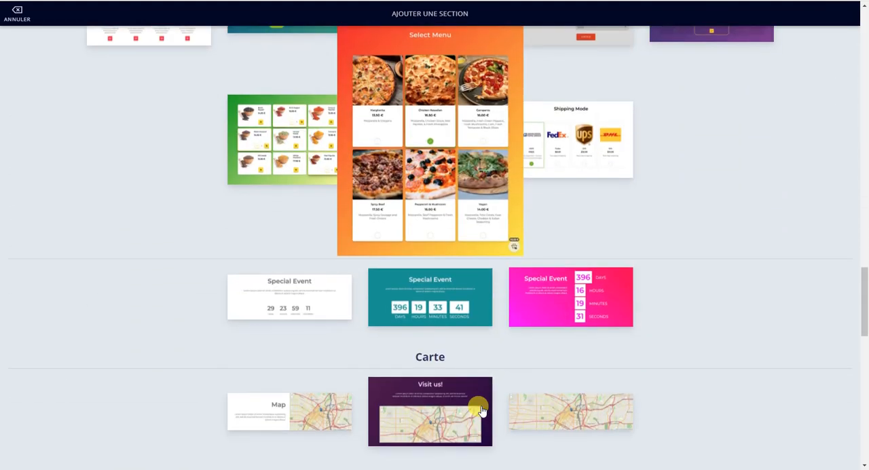
scroll(471, 367, down, 3)
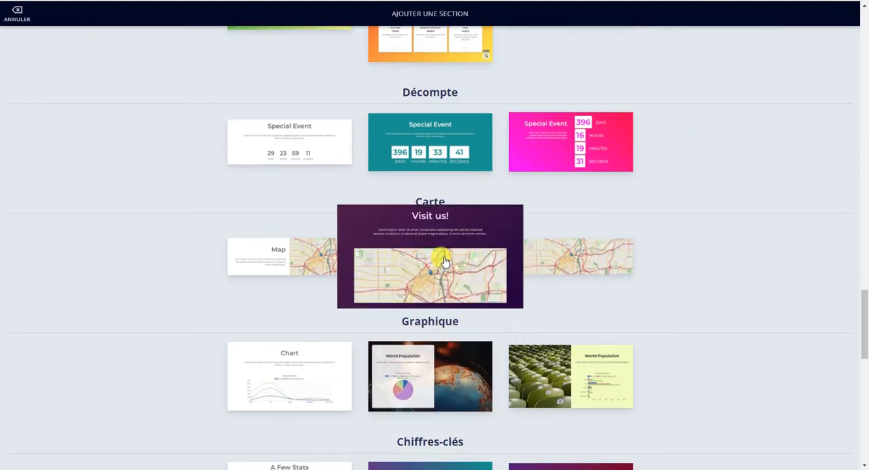
click(319, 262)
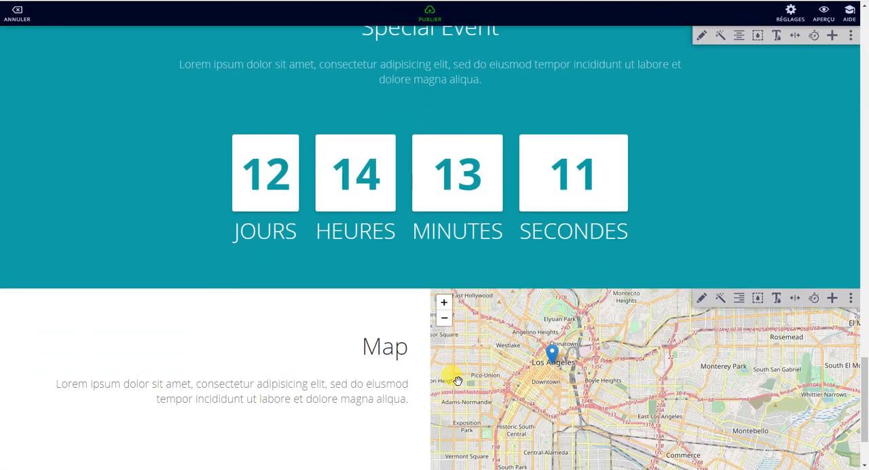
click(701, 299)
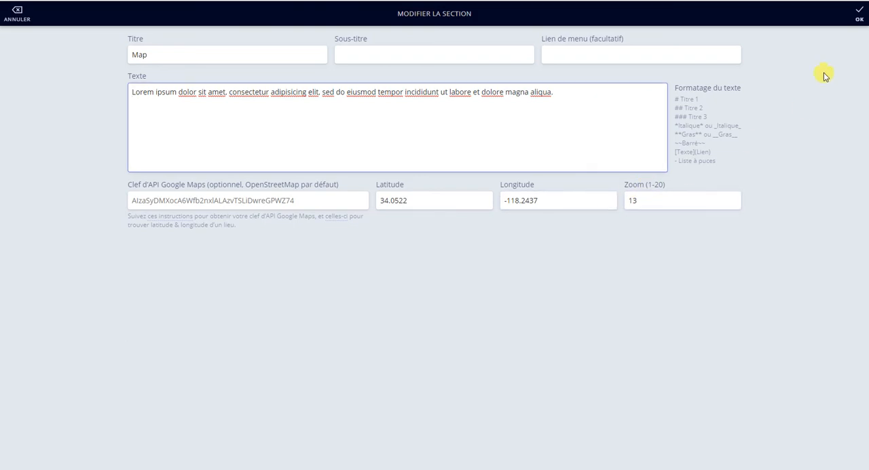
click(858, 10)
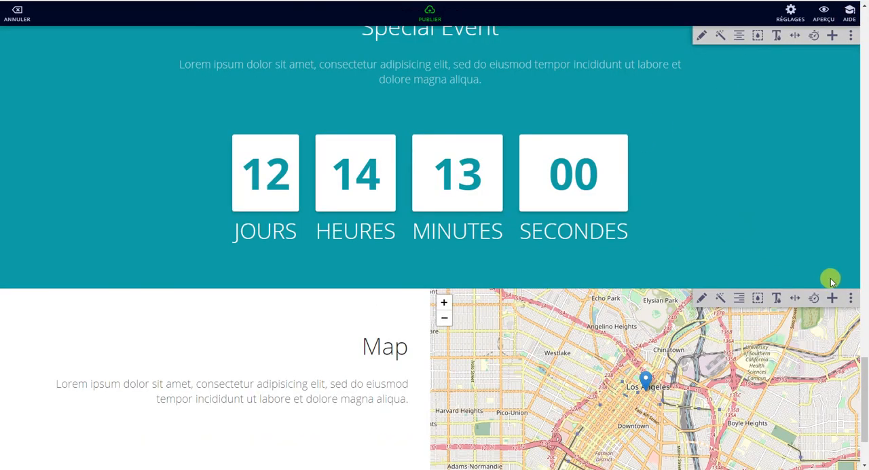
Step: Delete the teal Special Event countdown section above the Map section
click(851, 42)
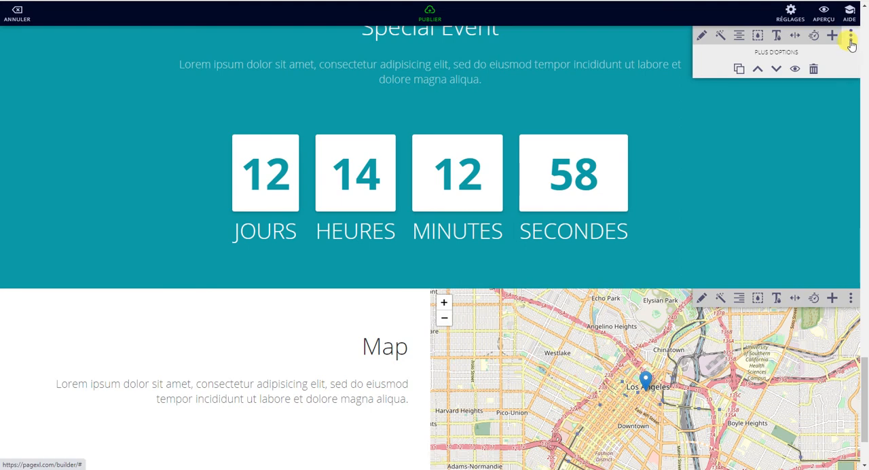
click(817, 69)
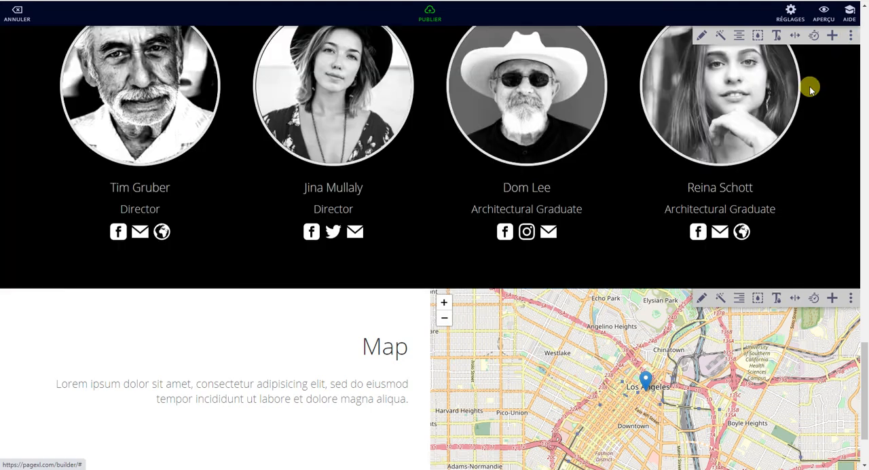
Step: Insert the Key numbers section with the purple-to-teal gradient above the Studio team section
click(832, 36)
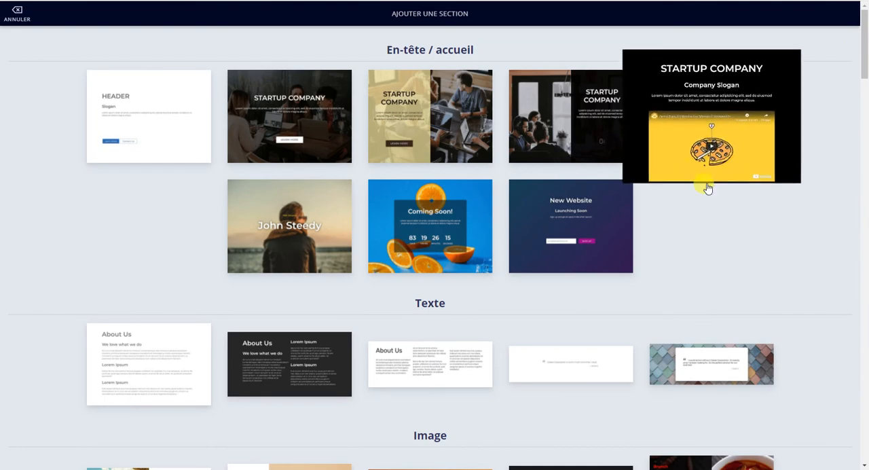
scroll(578, 266, down, 12)
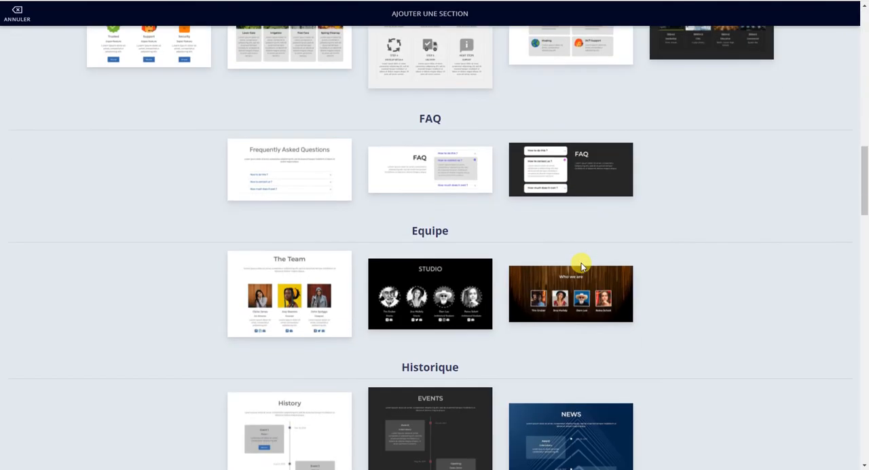
scroll(489, 229, down, 10)
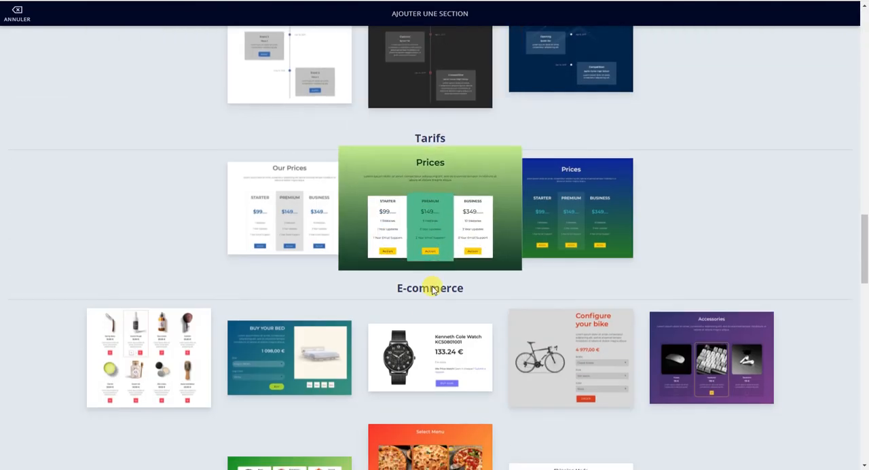
scroll(422, 316, down, 4)
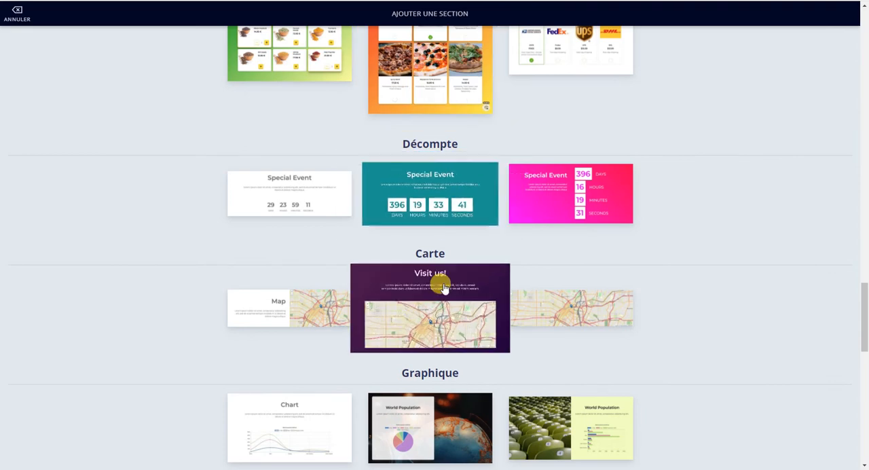
scroll(442, 281, down, 1)
scroll(442, 290, down, 1)
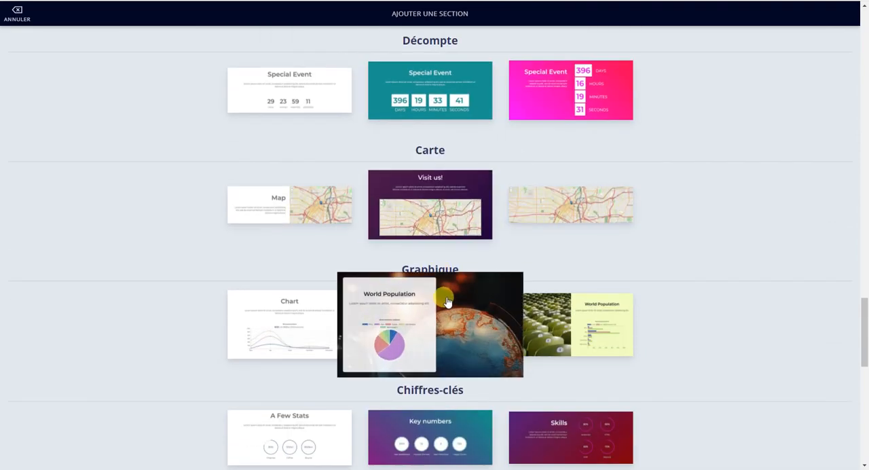
scroll(450, 325, down, 3)
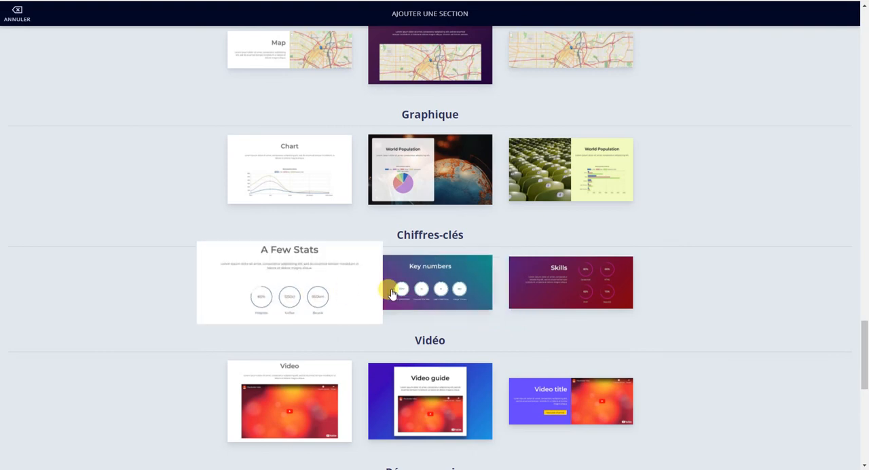
click(454, 288)
Step: Apply section animation D to the Key numbers section
scroll(454, 289, down, 6)
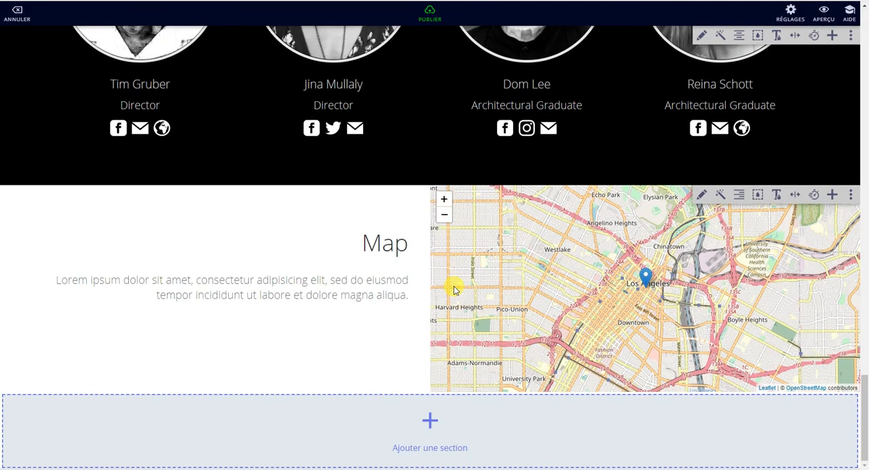
scroll(453, 284, up, 10)
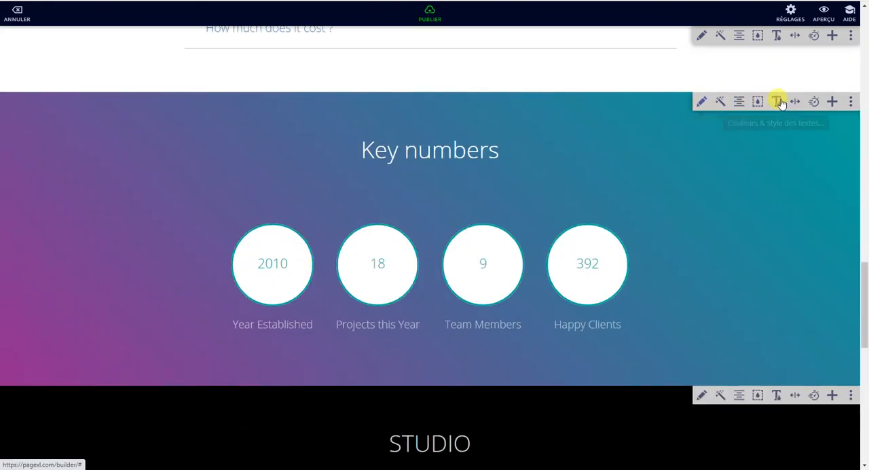
click(813, 102)
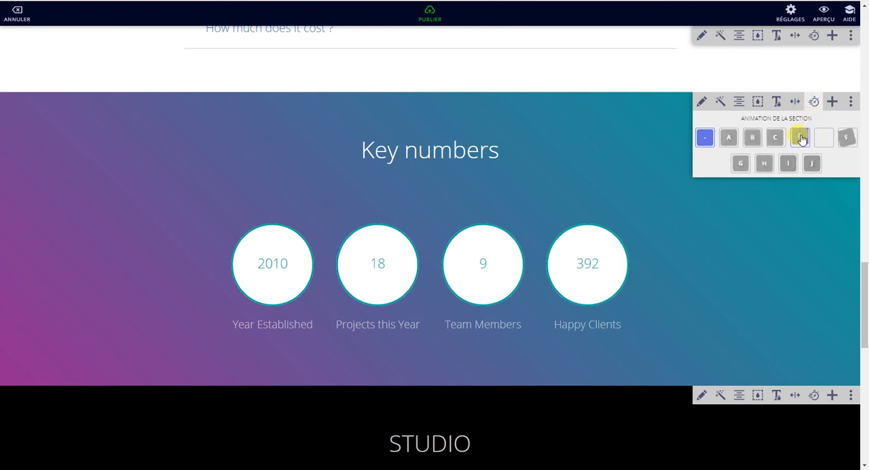
click(800, 137)
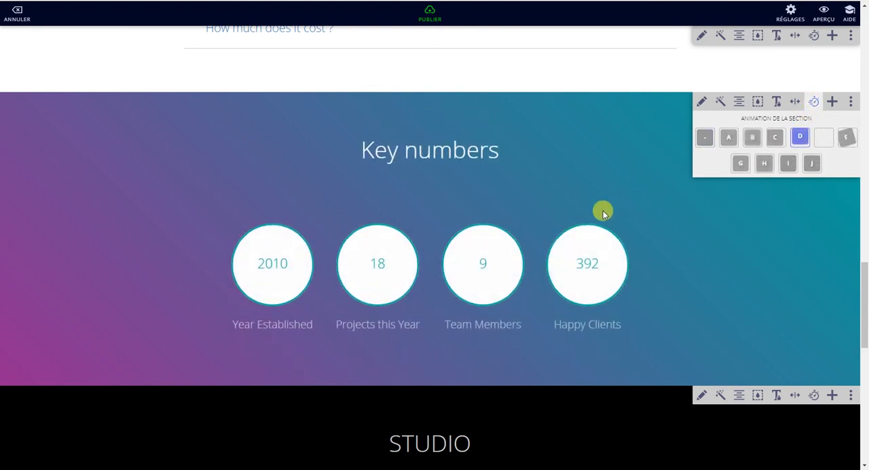
Step: Cycle through the Key numbers section's styles to the white circles with thick teal borders
click(721, 103)
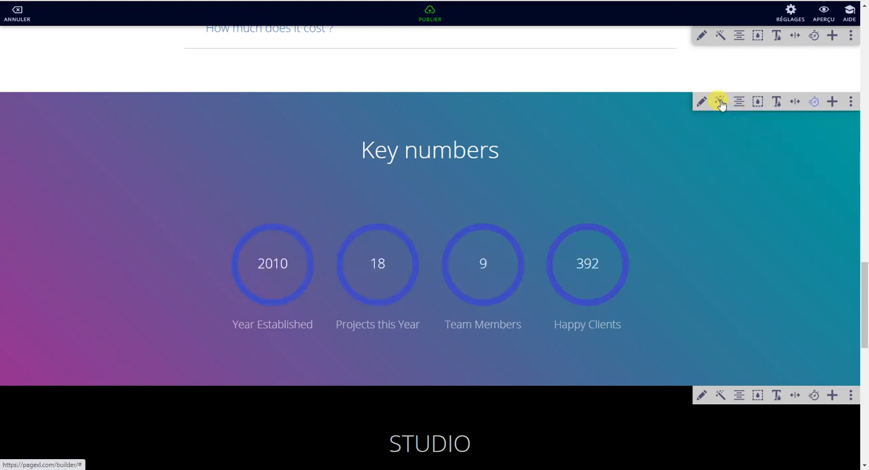
click(722, 104)
click(721, 103)
click(722, 103)
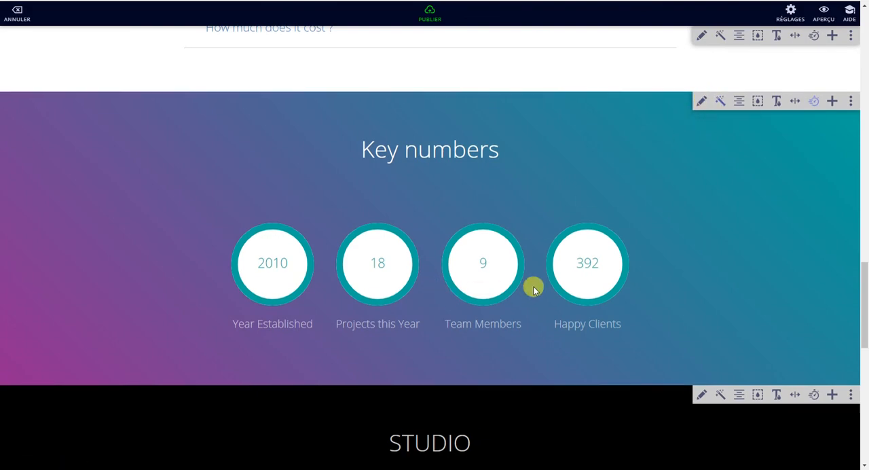
Step: Add the blue-green gradient footer with four columns at the page's end, check its content form and save it
scroll(534, 287, down, 7)
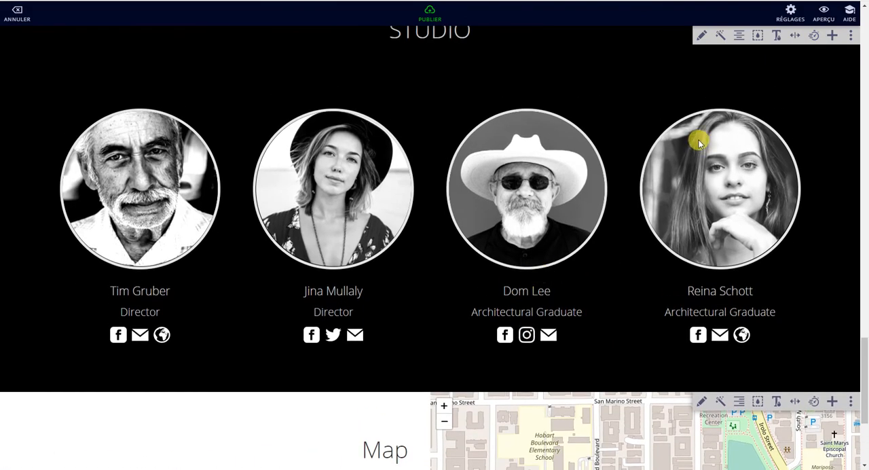
scroll(567, 248, down, 3)
click(429, 416)
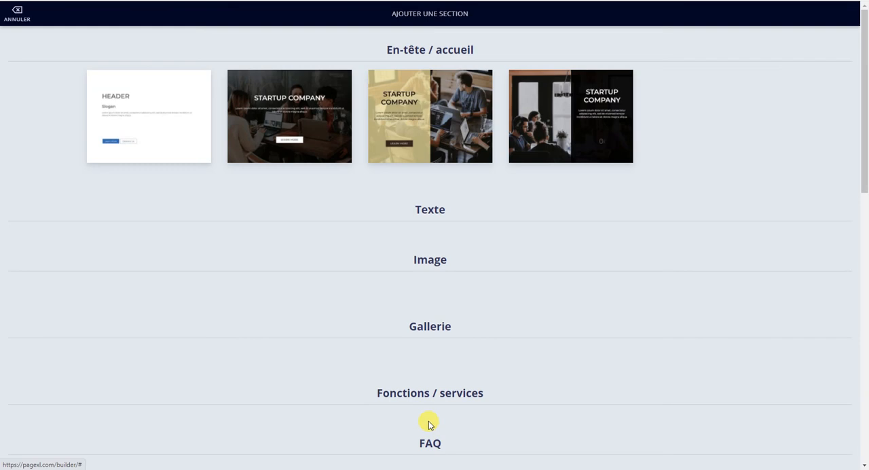
scroll(493, 316, down, 8)
scroll(493, 322, down, 10)
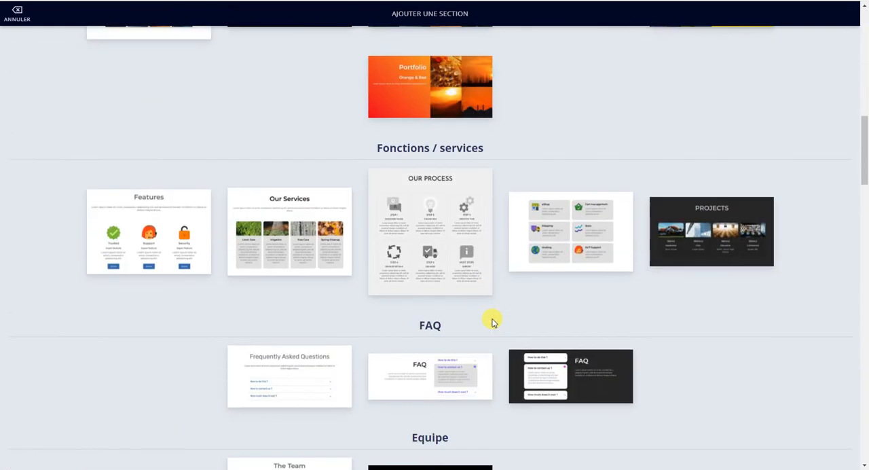
scroll(493, 322, down, 9)
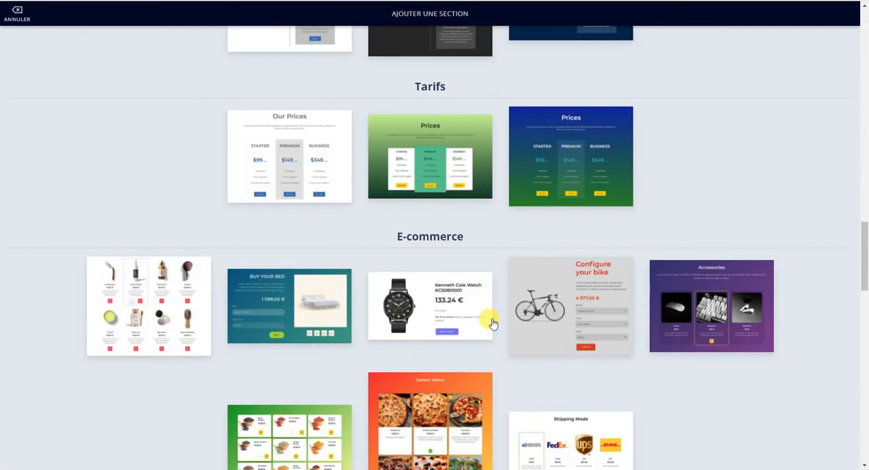
scroll(465, 326, down, 3)
scroll(462, 340, down, 5)
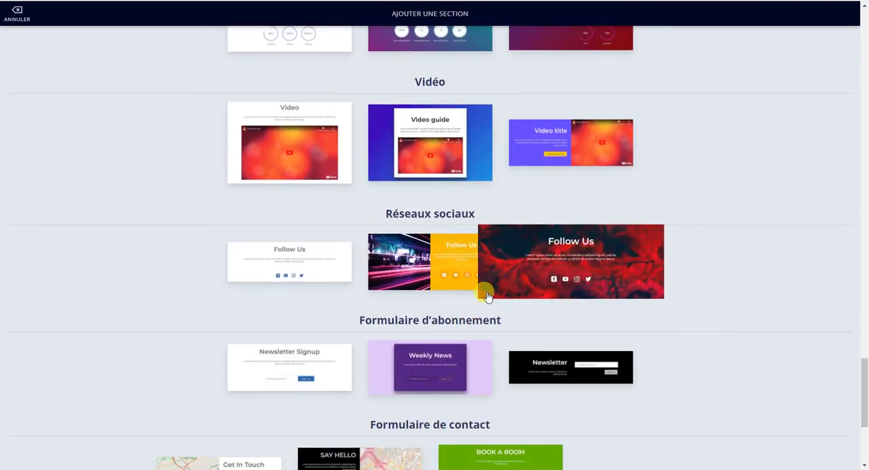
scroll(485, 292, down, 1)
scroll(516, 312, down, 2)
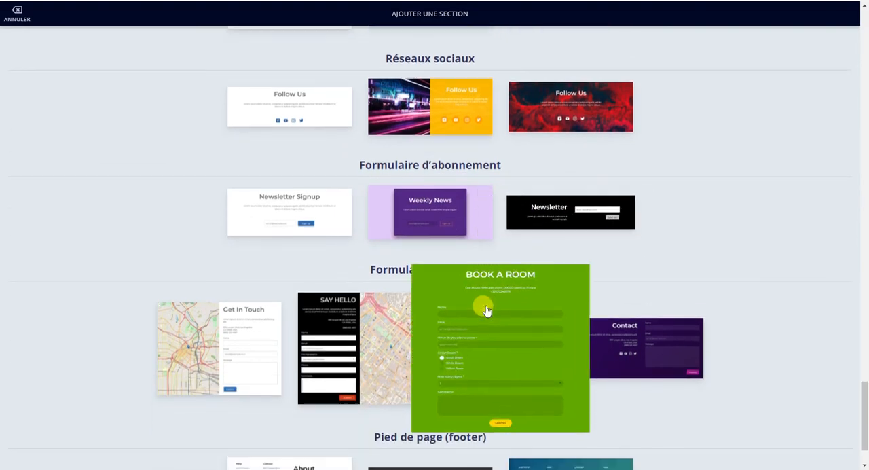
scroll(387, 325, down, 1)
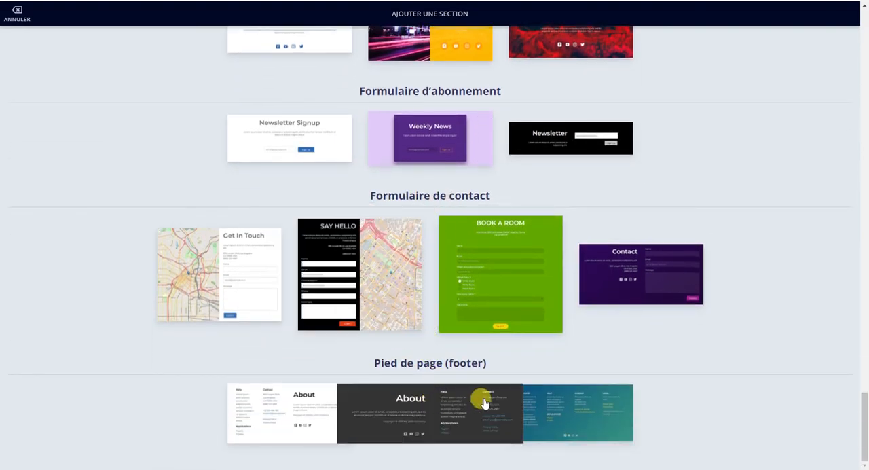
click(534, 400)
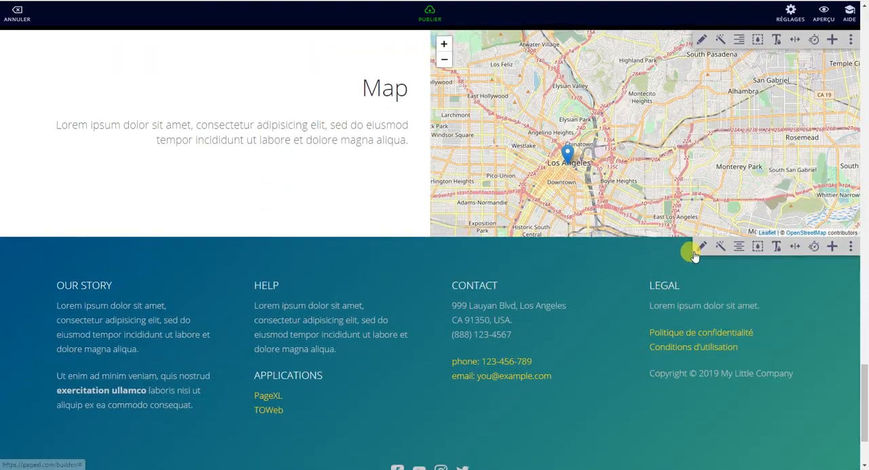
click(701, 245)
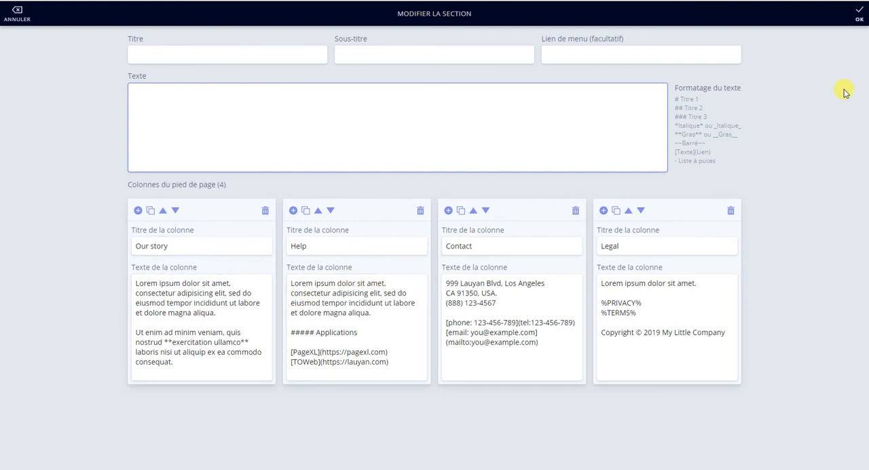
click(859, 14)
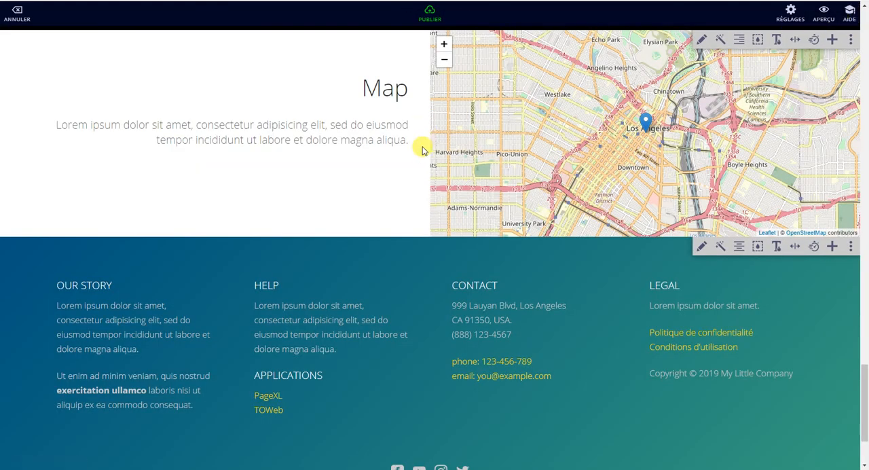
Step: Start publishing the page and set its free pagexl.com address to commerce
scroll(422, 151, up, 2)
click(429, 15)
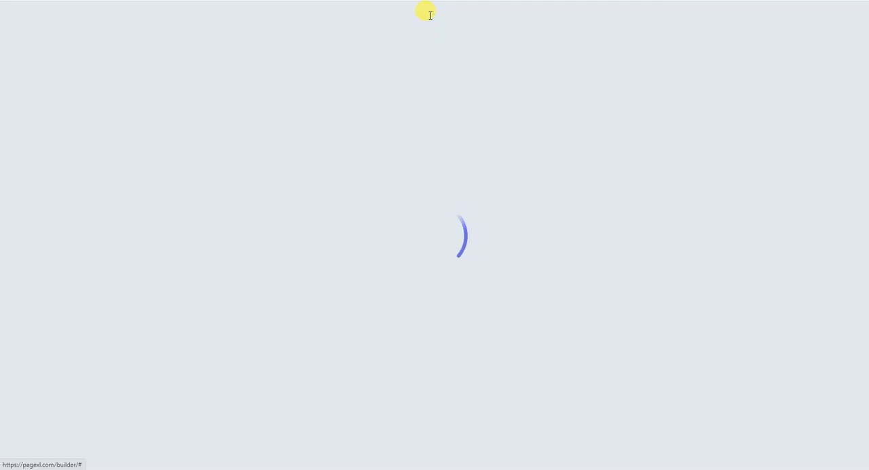
drag(316, 147, 285, 148)
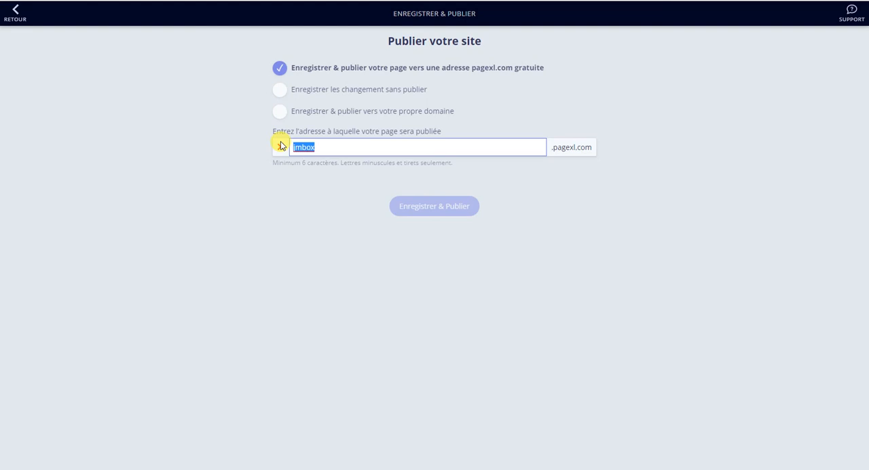
text(commerce)
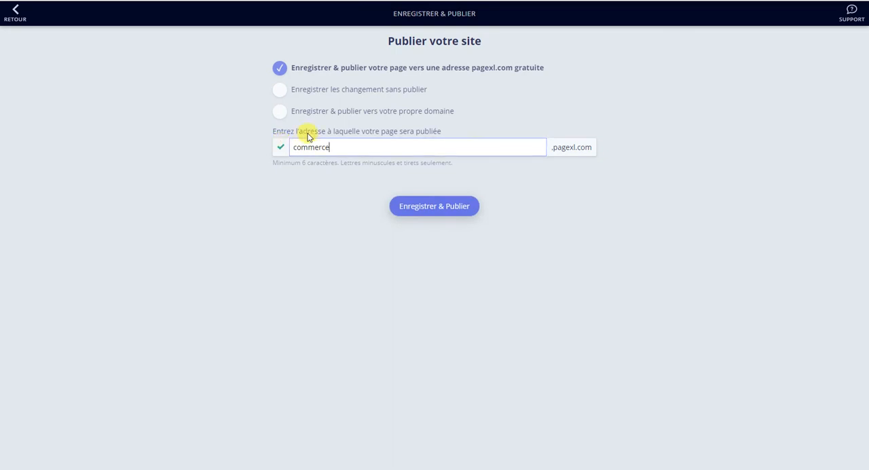
Step: Save and publish the page to the commerce.pagexl.com address and open the published site
click(440, 209)
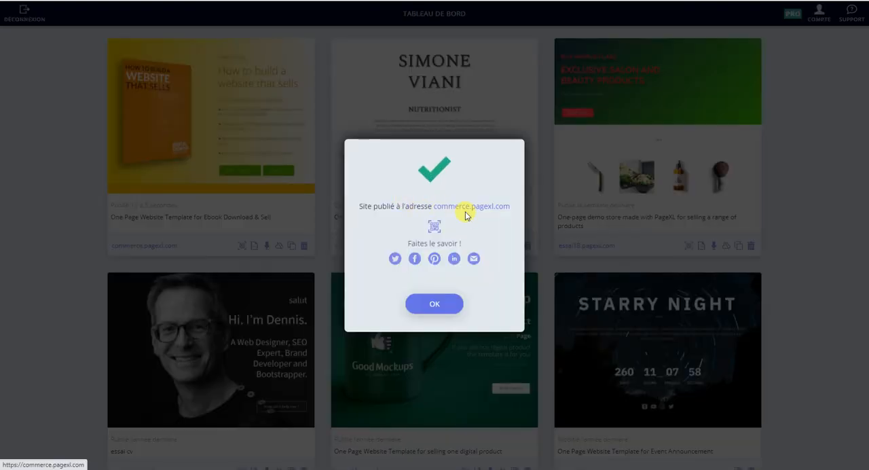
click(468, 207)
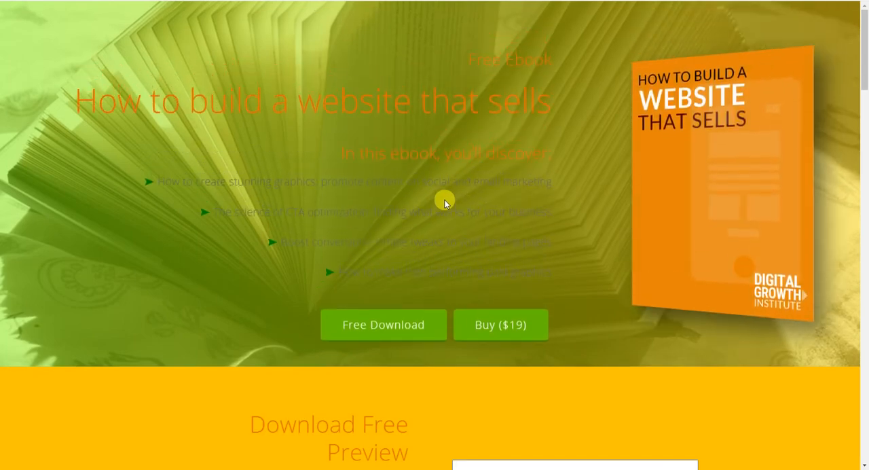
Step: Examine the published page's sections from the ebook header through the quote, FAQ, Key numbers and Studio team down to the map
scroll(427, 195, down, 2)
scroll(428, 195, up, 2)
scroll(427, 195, down, 3)
scroll(427, 195, down, 8)
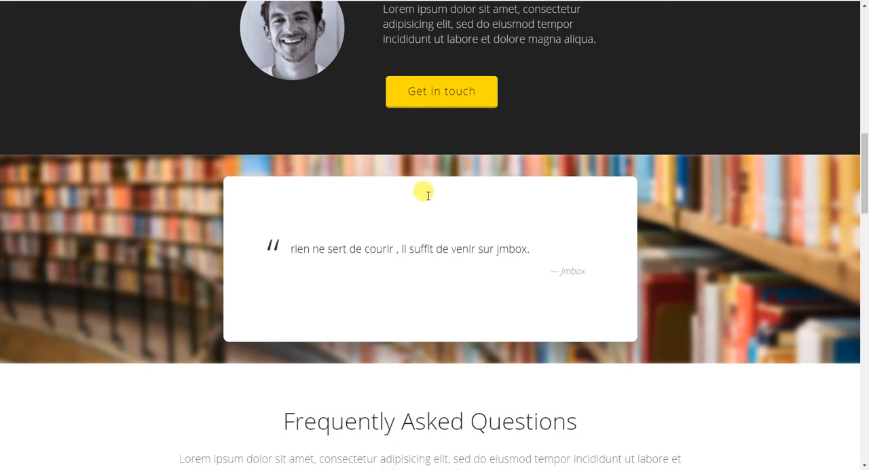
scroll(427, 195, down, 4)
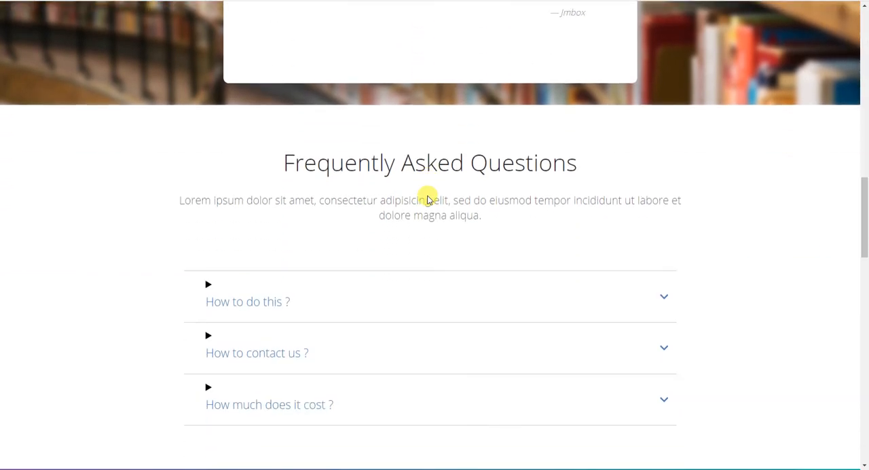
scroll(428, 197, down, 3)
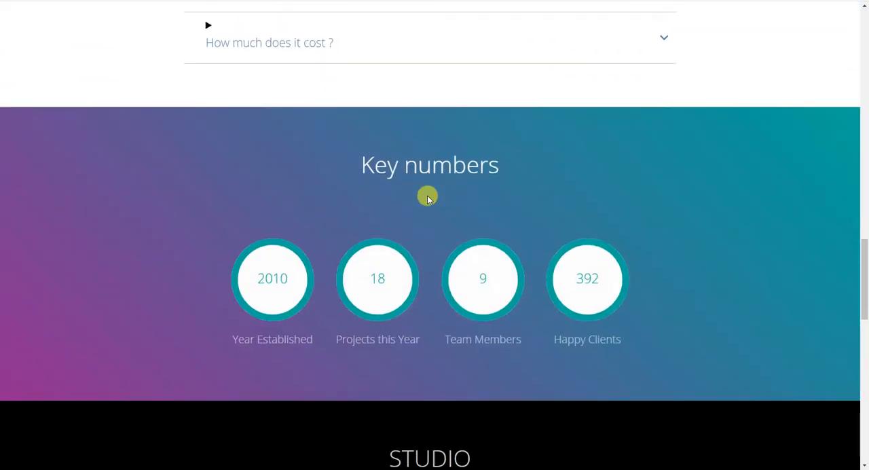
scroll(427, 197, up, 4)
scroll(427, 197, down, 3)
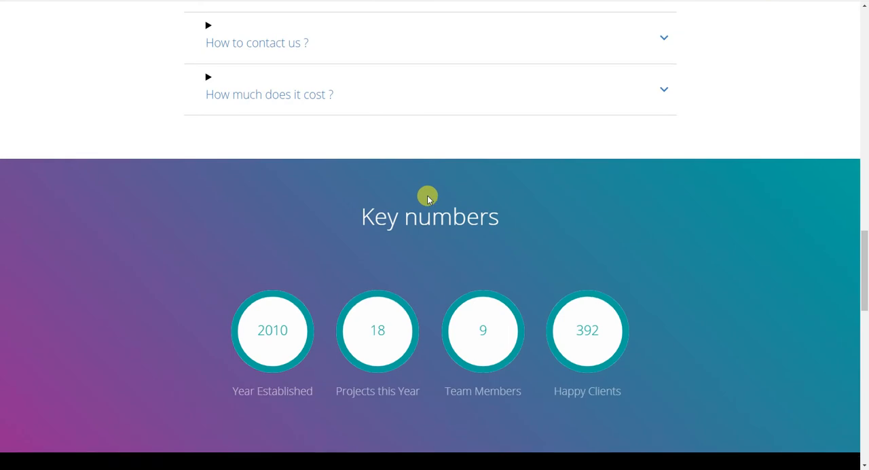
scroll(427, 197, up, 3)
scroll(427, 197, down, 12)
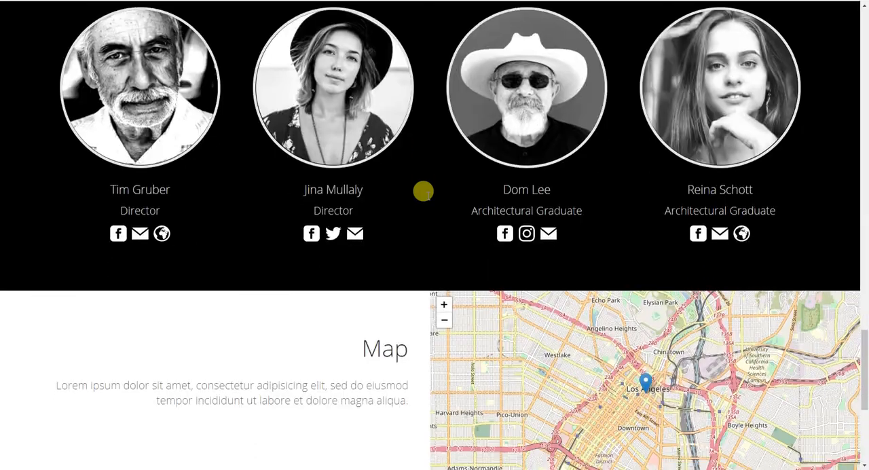
scroll(427, 197, up, 6)
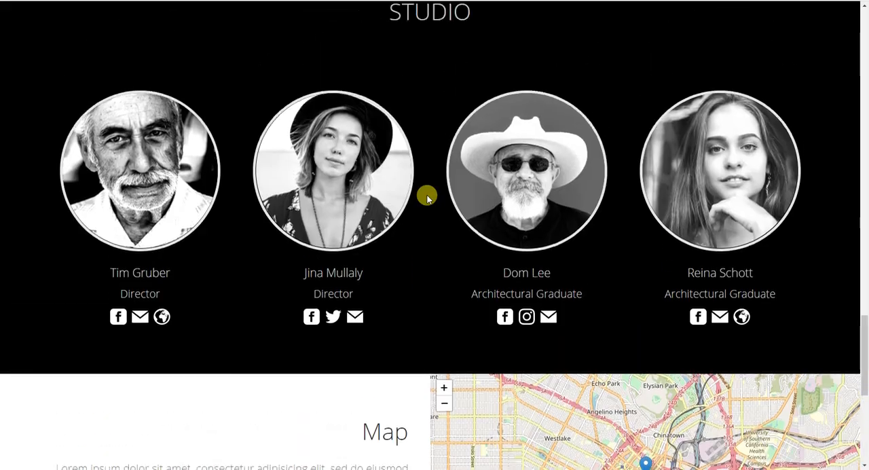